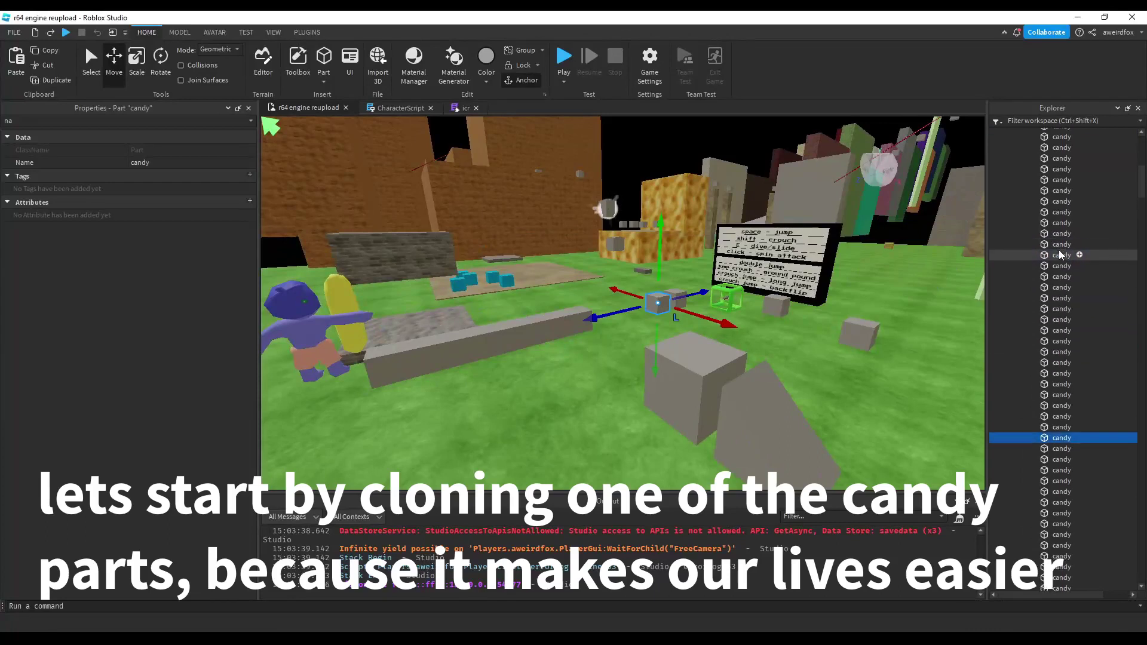
Clone a candy part into the testmap folder and move the copy down onto the open grass.
{"action": "scroll", "coordinate": [1059, 251], "scroll_direction": "up", "scroll_amount": 12}
{"action": "left_click", "coordinate": [1019, 328]}
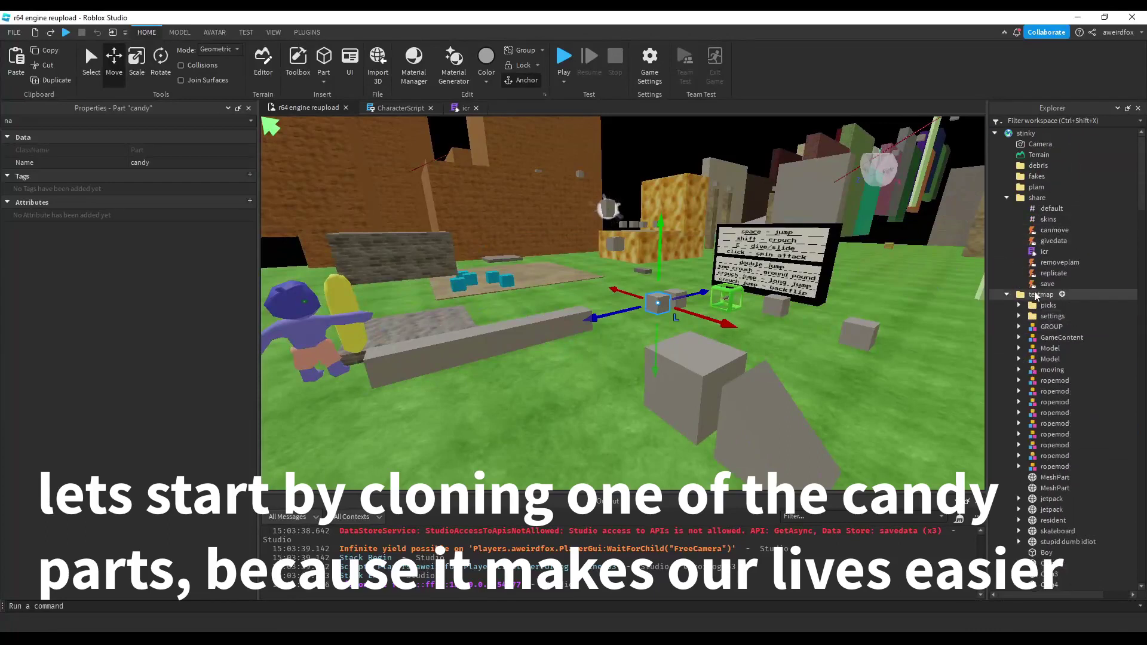
{"action": "right_click", "coordinate": [1037, 295]}
{"action": "left_click", "coordinate": [1030, 48]}
{"action": "key", "text": "f"}
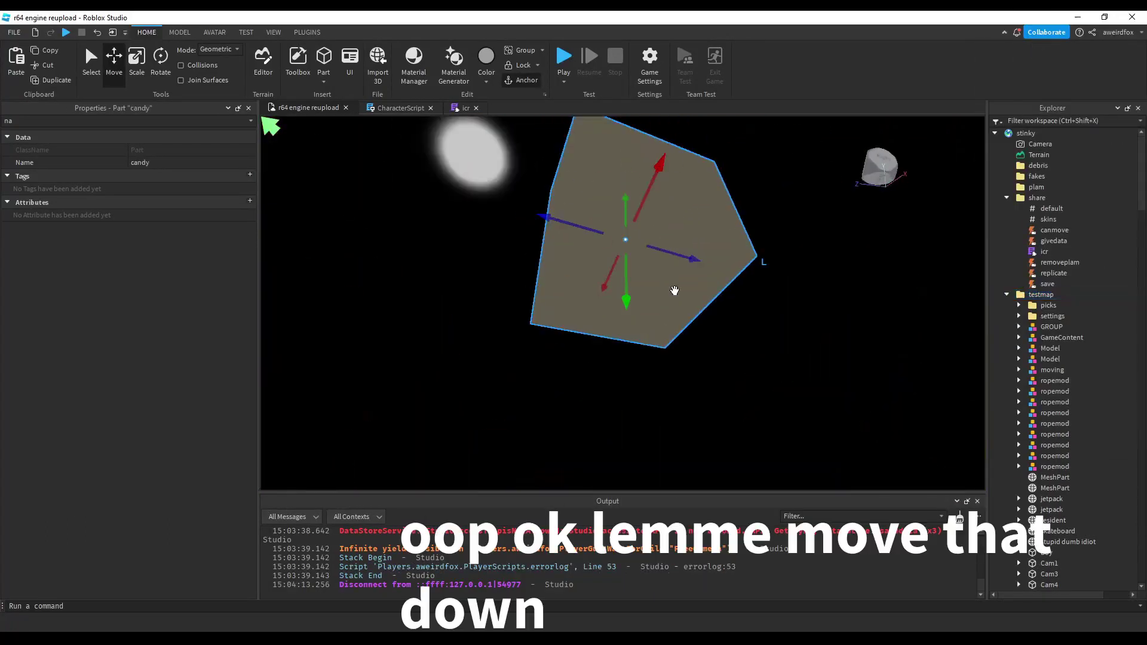
{"action": "left_click_drag", "start_coordinate": [693, 260], "coordinate": [707, 363]}
{"action": "scroll", "coordinate": [596, 293], "scroll_direction": "up", "scroll_amount": 8}
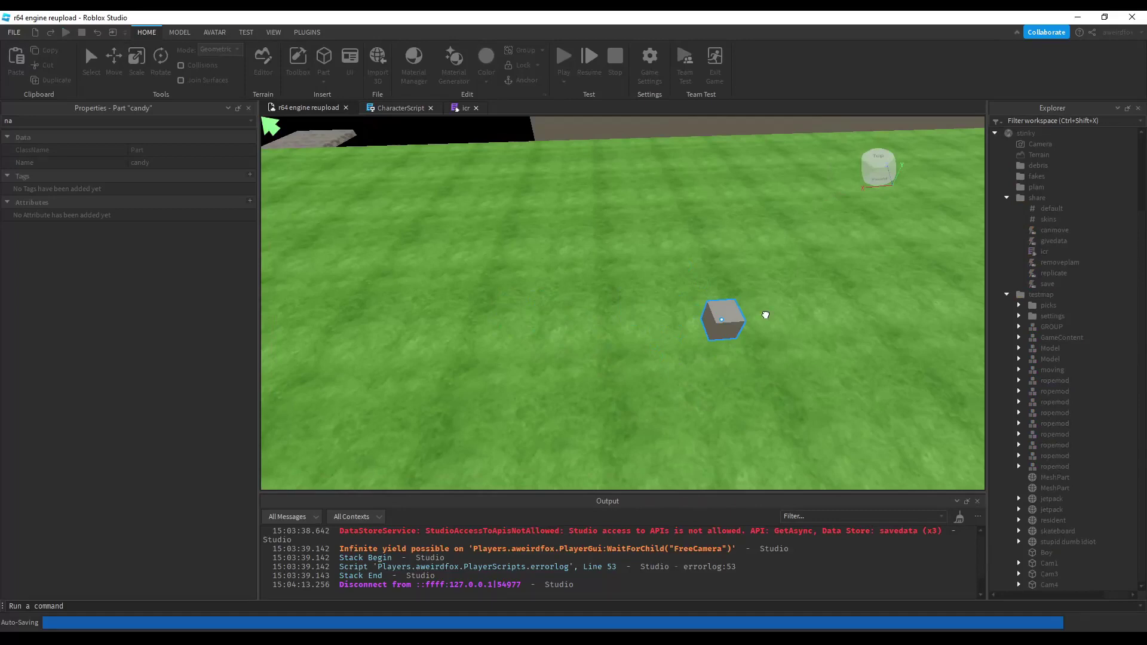
Rename the cloned candy part to "egg".
{"action": "scroll", "coordinate": [1092, 313], "scroll_direction": "down", "scroll_amount": 5}
{"action": "left_click_drag", "start_coordinate": [1142, 206], "coordinate": [1142, 505]}
{"action": "right_click_drag", "start_coordinate": [658, 332], "coordinate": [655, 328]}
{"action": "scroll", "coordinate": [658, 332], "scroll_direction": "up", "scroll_amount": 2}
{"action": "left_click", "coordinate": [147, 163]}
{"action": "type", "text": "egg"}
{"action": "key", "text": "Return"}
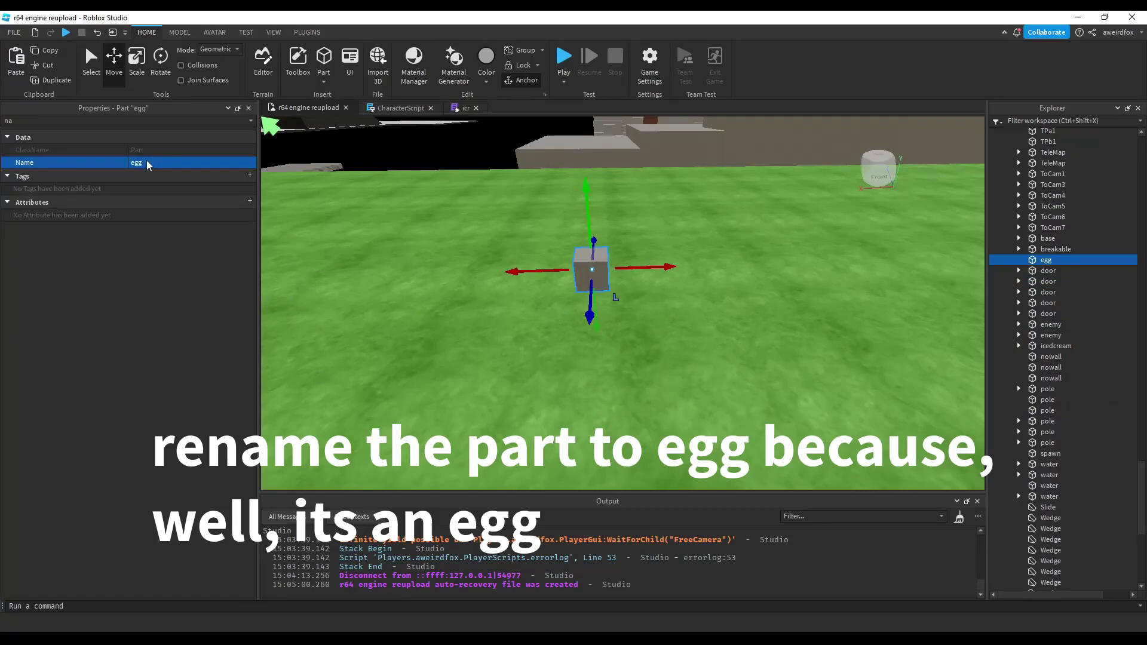
Duplicate the egg part three times, spacing the copies sideways into a row of four eggs.
{"action": "key", "text": "s"}
{"action": "key", "text": "a"}
{"action": "left_click_drag", "start_coordinate": [662, 259], "coordinate": [661, 253]}
{"action": "key", "text": "ctrl+d"}
{"action": "left_click_drag", "start_coordinate": [586, 297], "coordinate": [465, 293]}
{"action": "key", "text": "ctrl+d"}
{"action": "key", "text": "ctrl+d"}
Duplicate all four eggs together and move the copies forward to form a second parallel row.
{"action": "left_click", "coordinate": [580, 287], "text": "shift"}
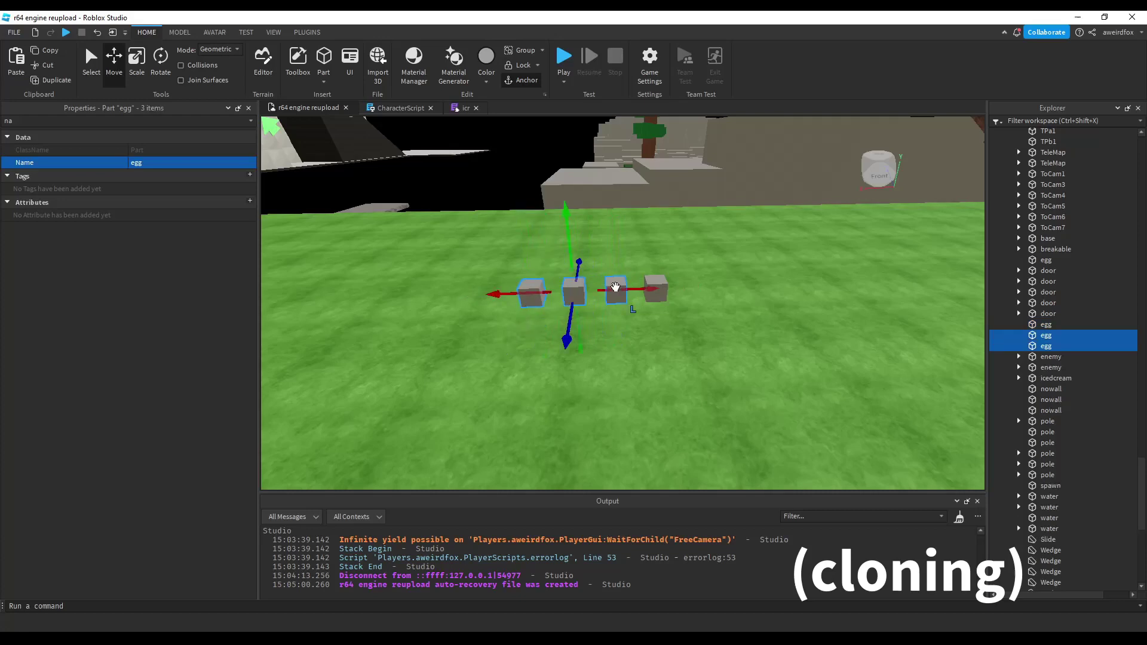
{"action": "left_click", "coordinate": [614, 289], "text": "shift"}
{"action": "left_click", "coordinate": [656, 287], "text": "shift"}
{"action": "key", "text": "ctrl+d"}
{"action": "left_click_drag", "start_coordinate": [593, 319], "coordinate": [596, 392]}
{"action": "key", "text": "a"}
{"action": "right_click_drag", "start_coordinate": [656, 448], "coordinate": [671, 359]}
{"action": "left_click", "coordinate": [685, 444]}
{"action": "left_click", "coordinate": [667, 357]}
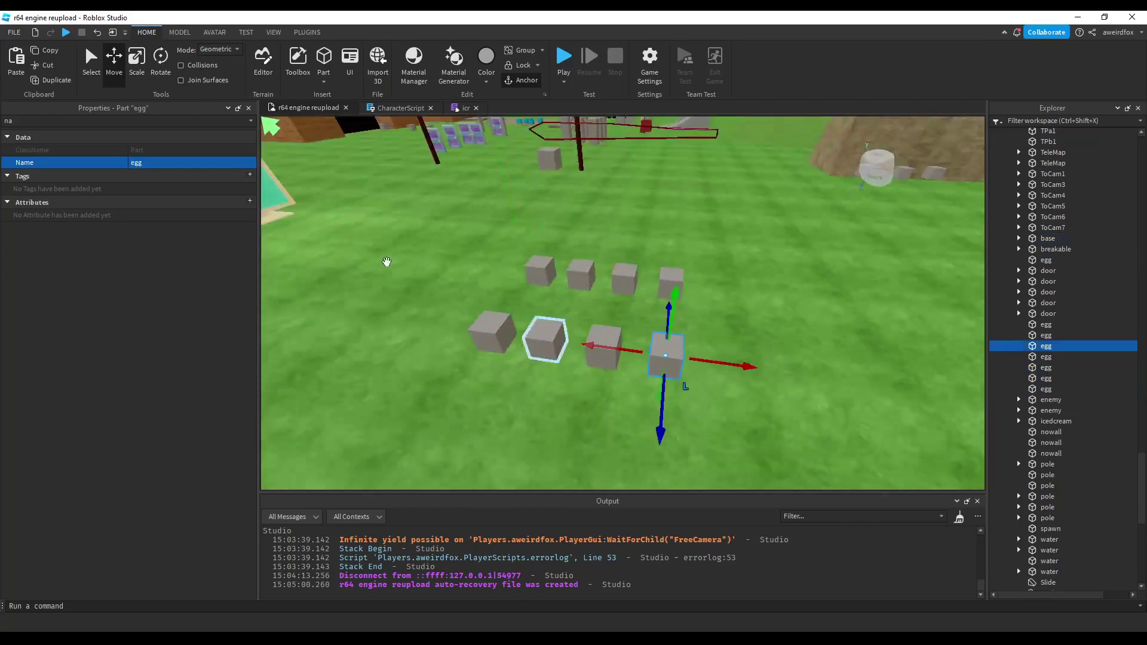
{"action": "left_click", "coordinate": [362, 131]}
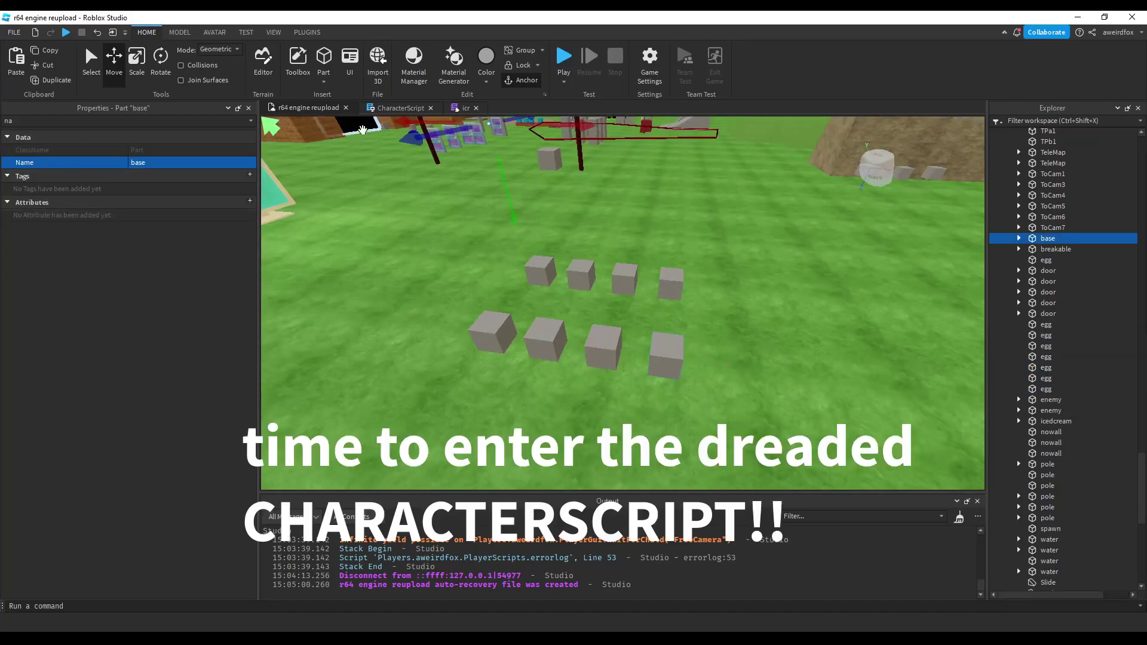
Open CharacterScript, search for "egg" with the quotes, and examine the egg pickup branch and its maxeggs check.
{"action": "left_click", "coordinate": [400, 108]}
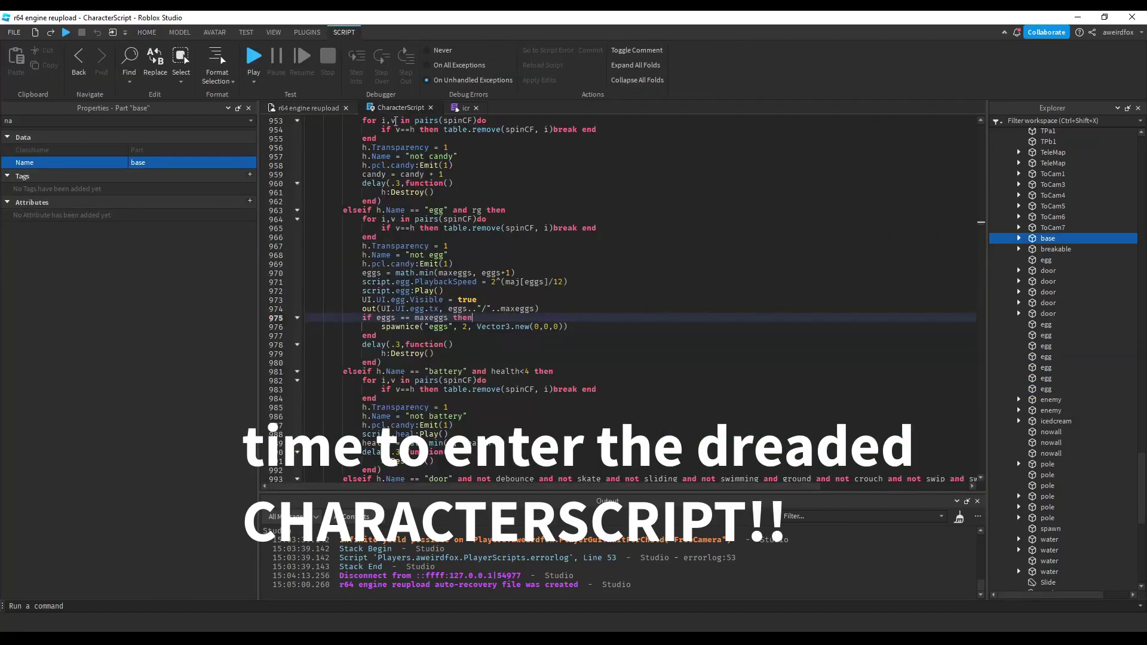
{"action": "key", "text": "ctrl+f"}
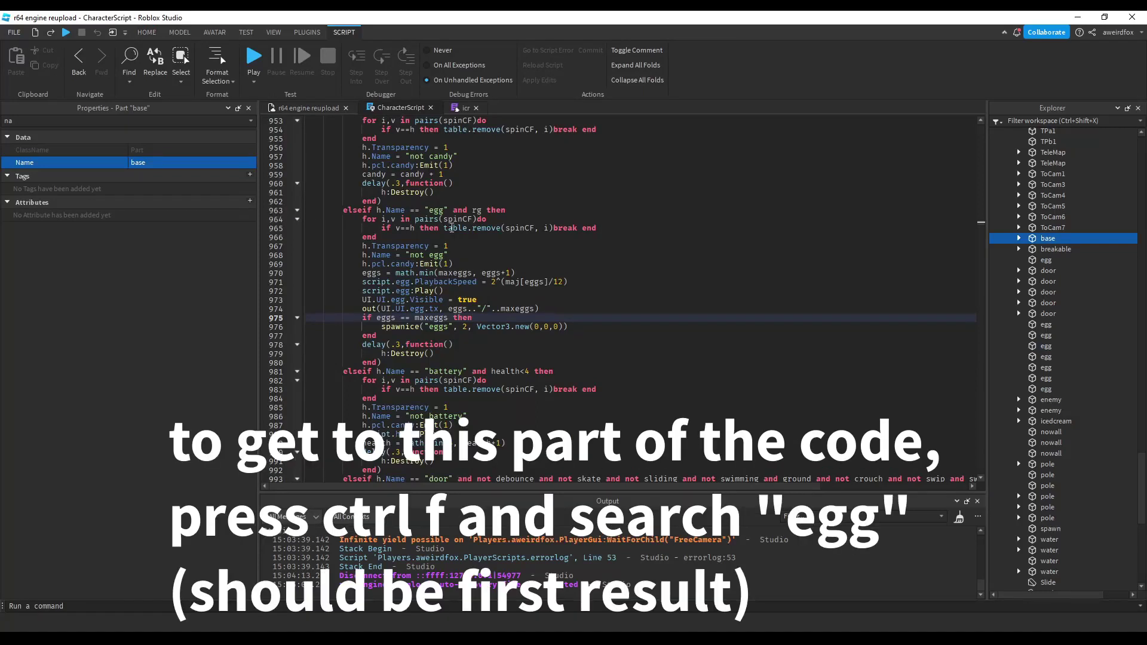
{"action": "key", "text": "Return"}
{"action": "key", "text": "Return"}
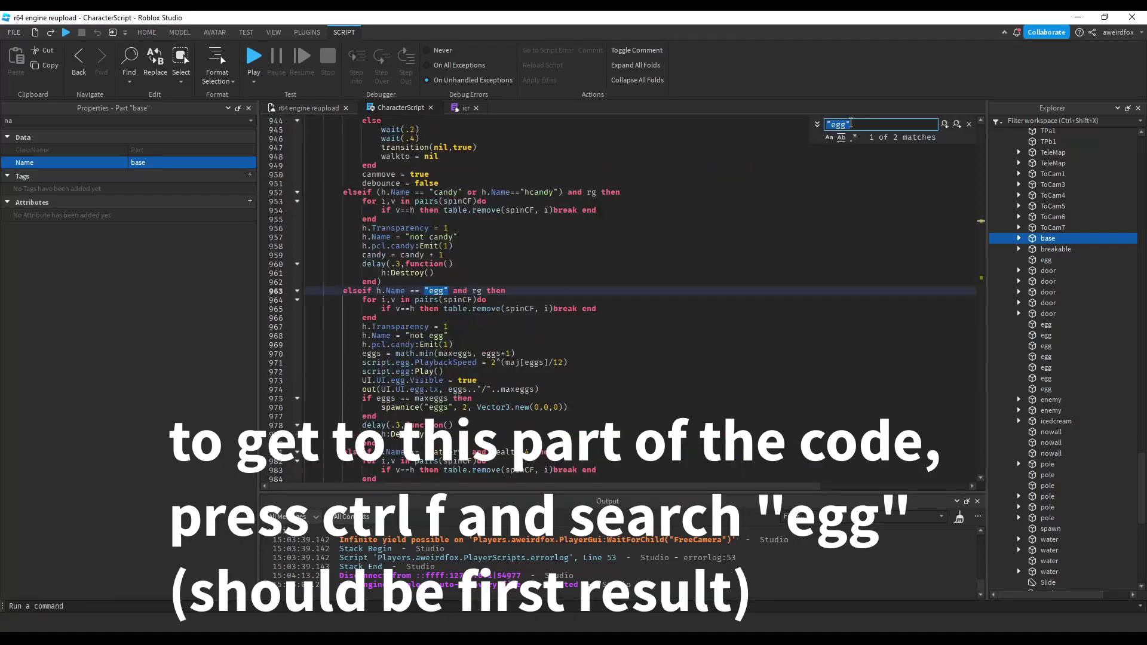
{"action": "scroll", "coordinate": [426, 330], "scroll_direction": "down", "scroll_amount": 1}
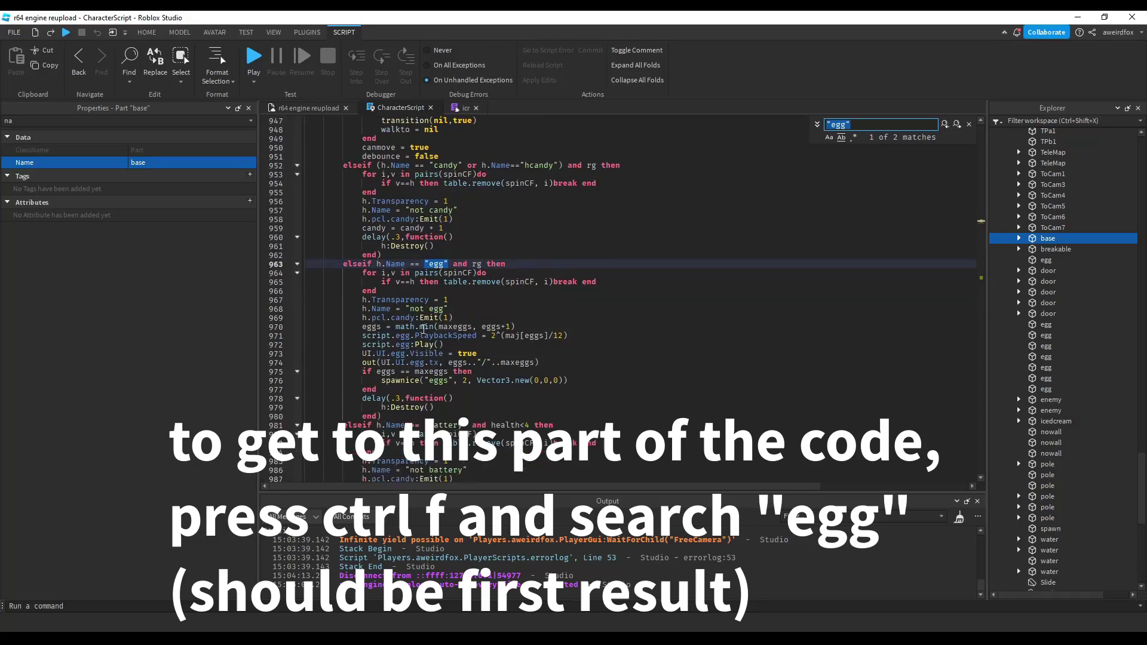
{"action": "left_click", "coordinate": [432, 335]}
{"action": "scroll", "coordinate": [434, 335], "scroll_direction": "down", "scroll_amount": 1}
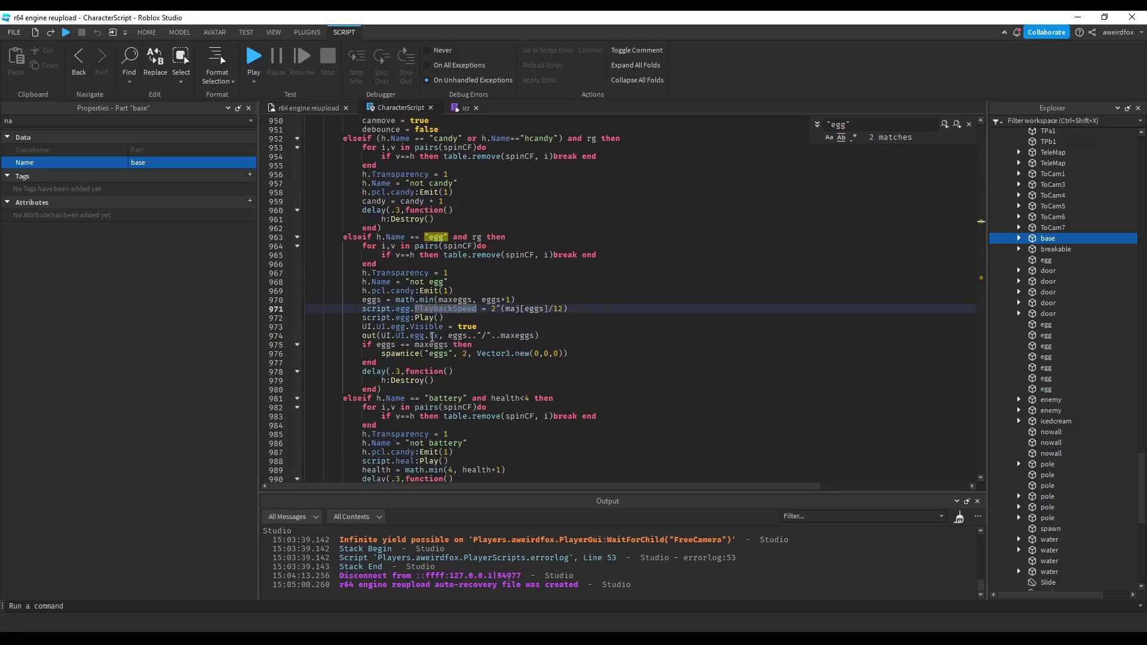
{"action": "left_click", "coordinate": [486, 346]}
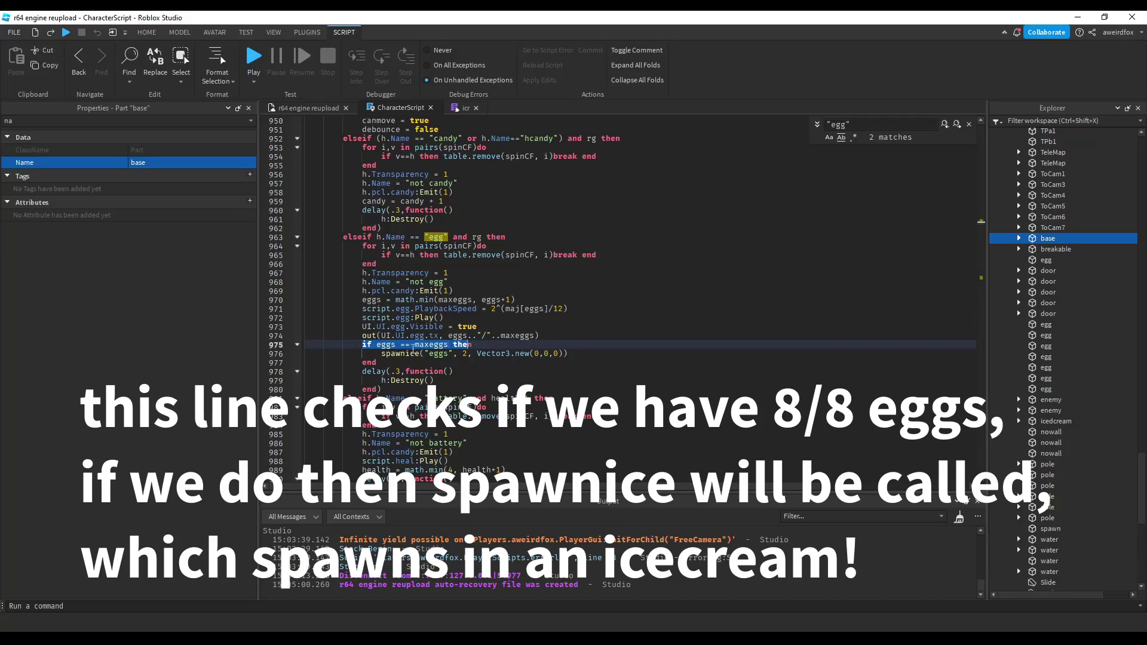
Wrap the spawnice call under the maxeggs check in an if map.Name == "testmap" then … end block.
{"action": "left_click", "coordinate": [532, 345]}
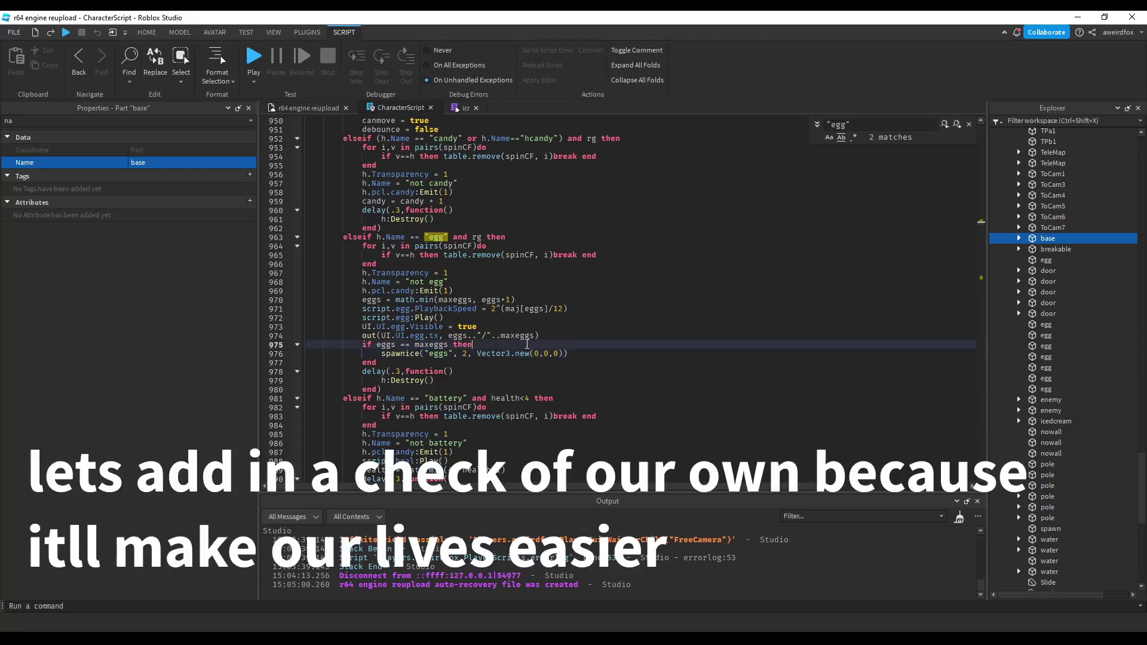
{"action": "key", "text": "Return"}
{"action": "type", "text": "if map.nam"}
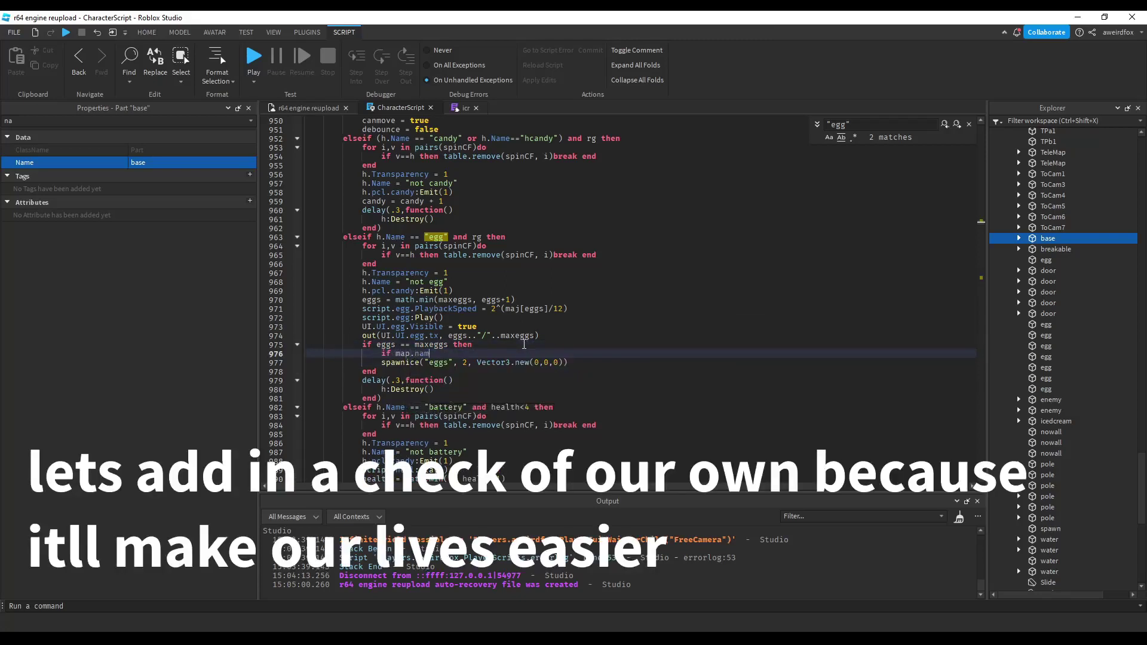
{"action": "type", "text": " == \"testmap\" then"}
{"action": "left_click", "coordinate": [604, 362]}
{"action": "key", "text": "Return"}
{"action": "type", "text": "end"}
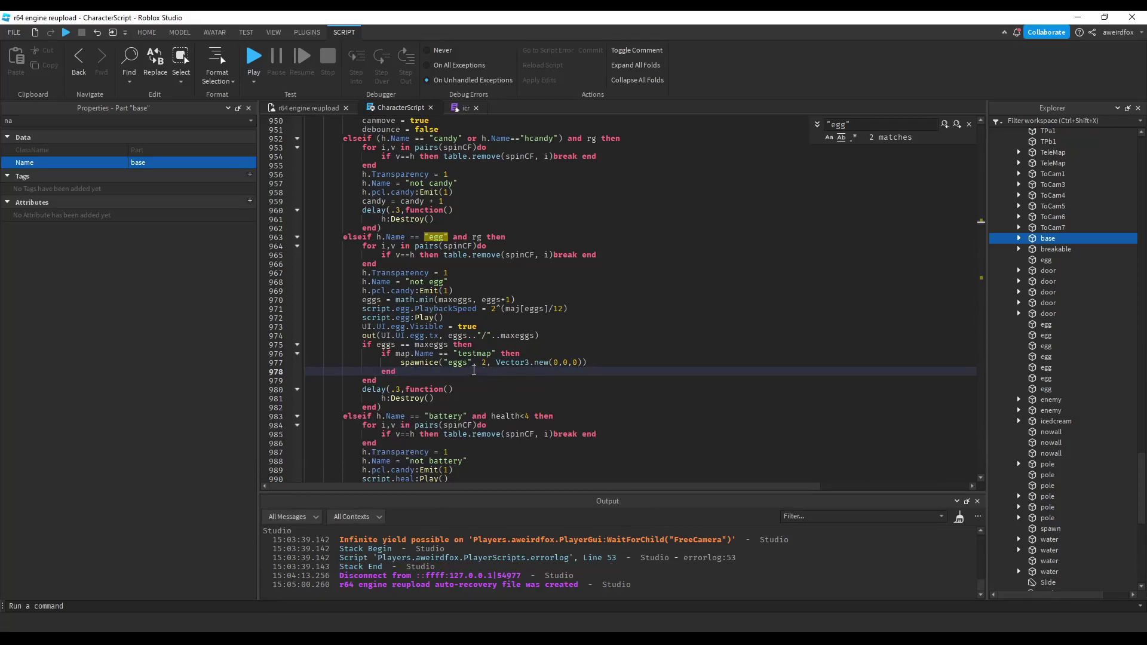
Check the c2 name in the icr module and change the first spawnice argument in CharacterScript to "Egg Ic!".
{"action": "left_click", "coordinate": [461, 108]}
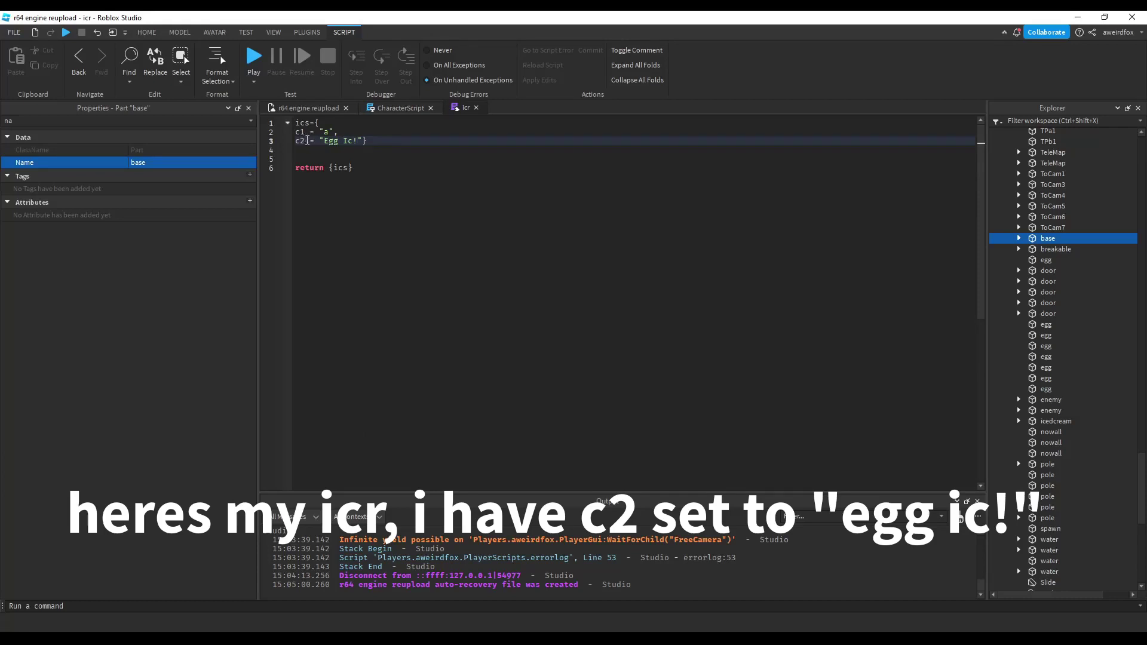
{"action": "left_click", "coordinate": [375, 109]}
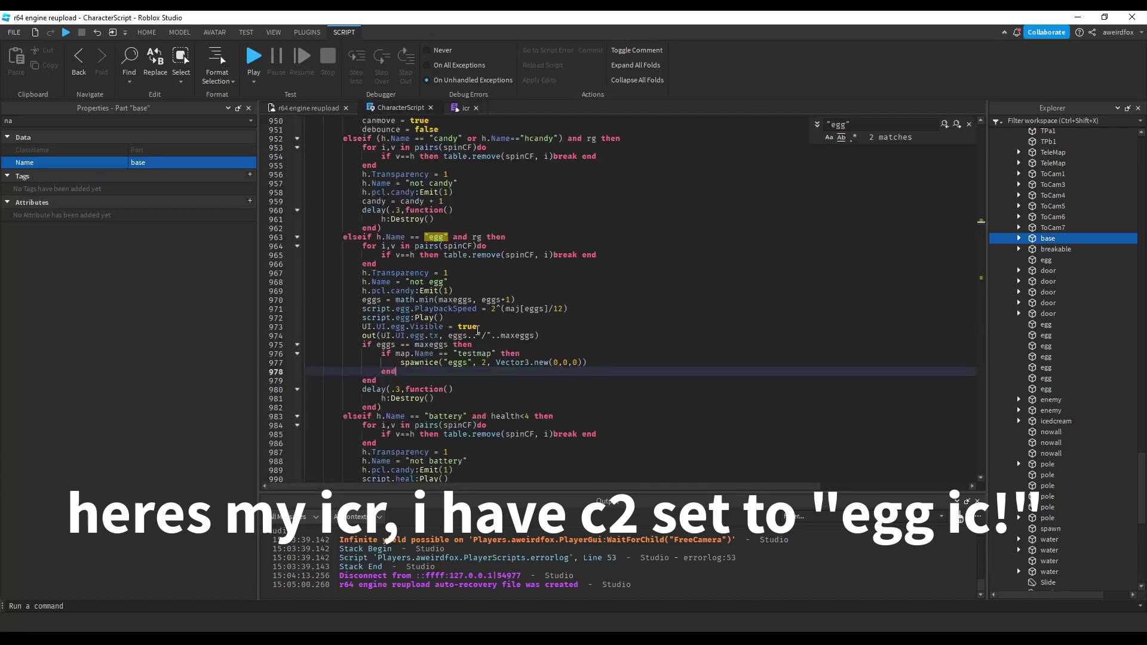
{"action": "double_click", "coordinate": [461, 362]}
{"action": "type", "text": "Egg Ic!"}
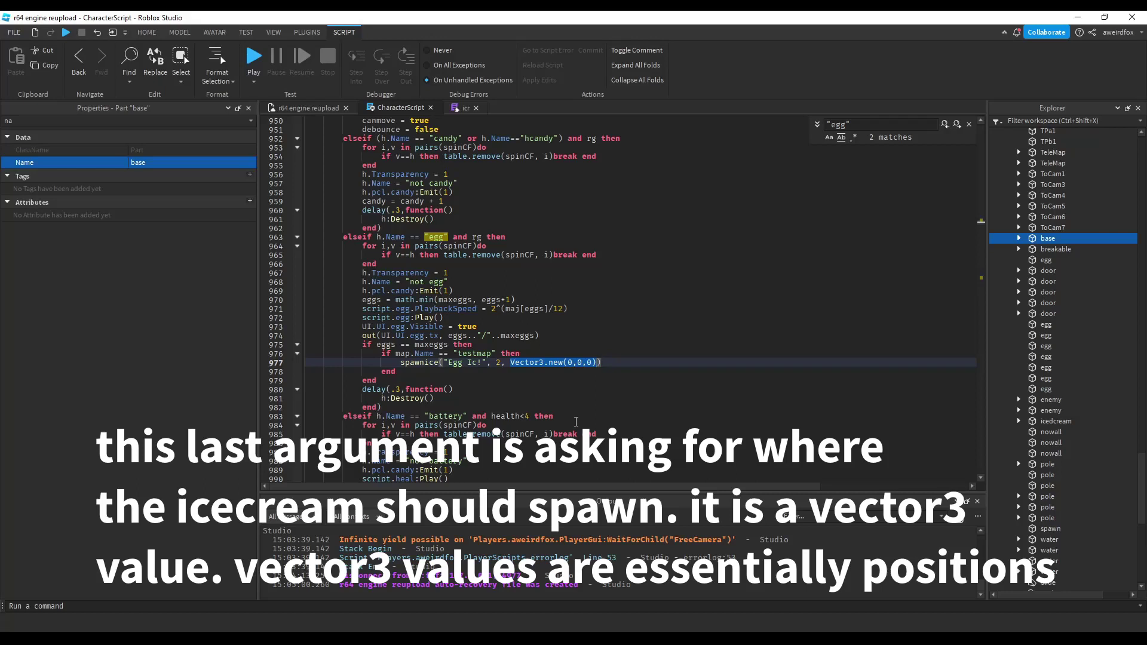
Insert a new part in the 3D scene and move it across the grass beside the yellow cheese-textured block.
{"action": "left_click", "coordinate": [310, 115]}
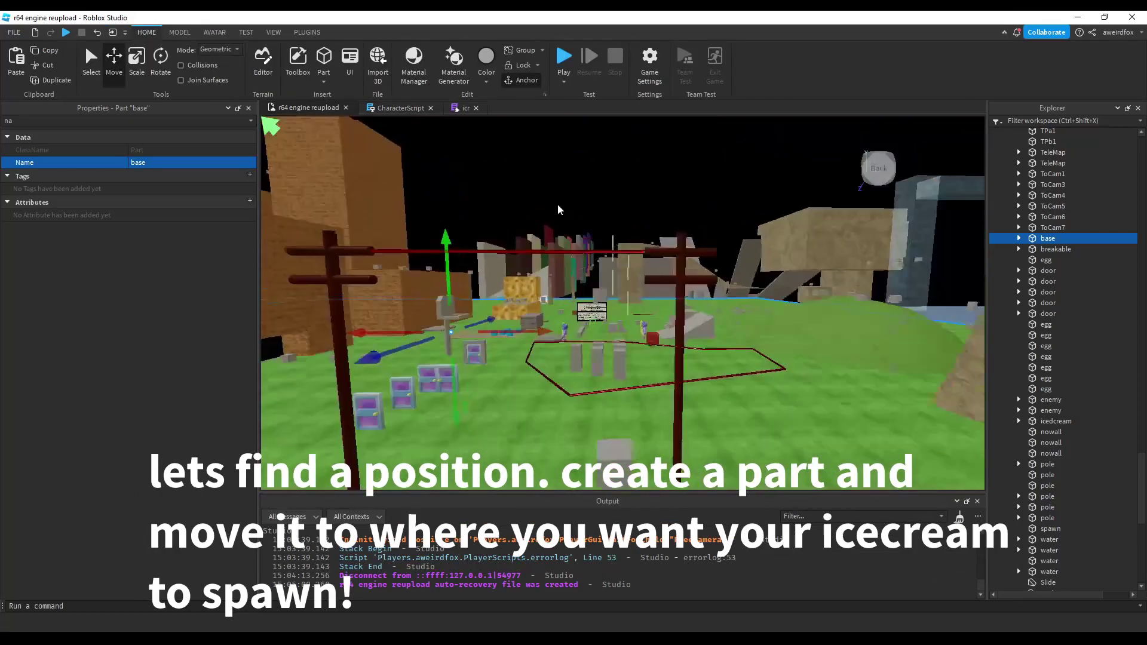
{"action": "right_click_drag", "start_coordinate": [559, 210], "coordinate": [598, 205]}
{"action": "key", "text": "w"}
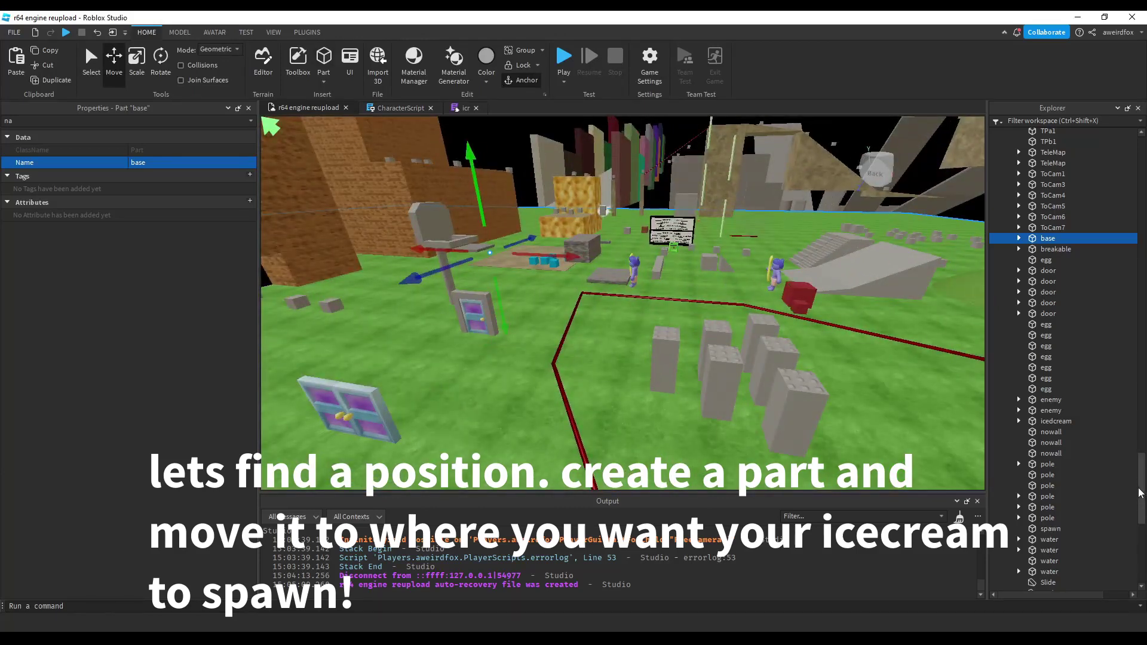
{"action": "scroll", "coordinate": [1139, 493], "scroll_direction": "up", "scroll_amount": 15}
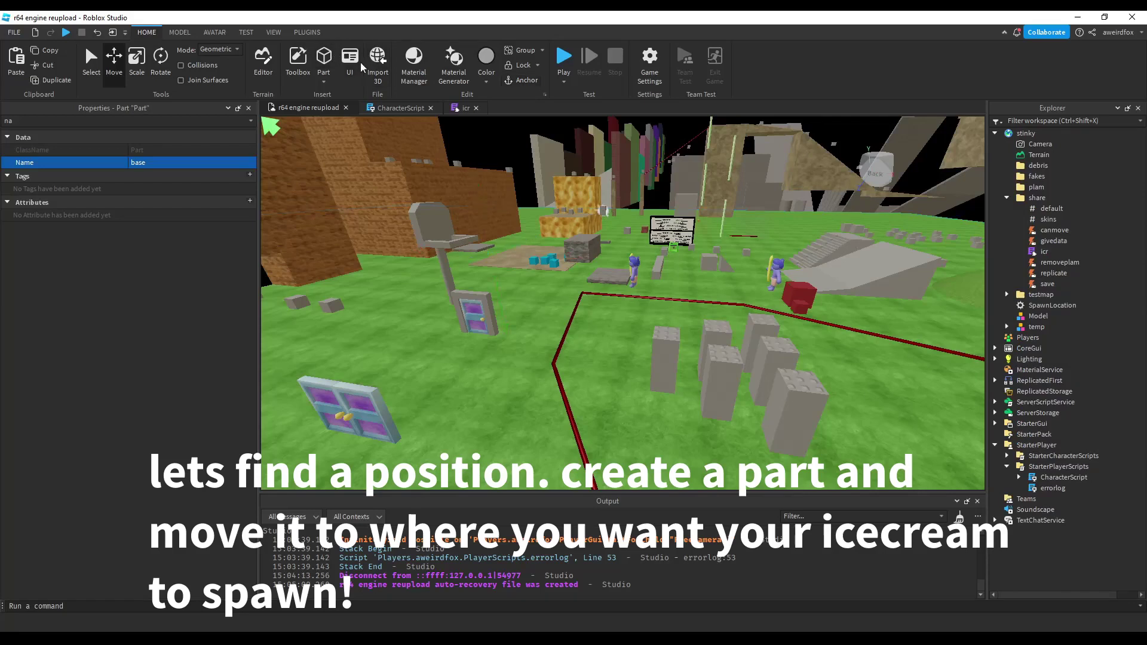
{"action": "left_click", "coordinate": [323, 60]}
{"action": "left_click_drag", "start_coordinate": [744, 370], "coordinate": [745, 356]}
{"action": "right_click_drag", "start_coordinate": [745, 370], "coordinate": [745, 356]}
{"action": "left_click_drag", "start_coordinate": [745, 356], "coordinate": [653, 286]}
{"action": "key", "text": "w"}
{"action": "right_click_drag", "start_coordinate": [637, 290], "coordinate": [653, 286]}
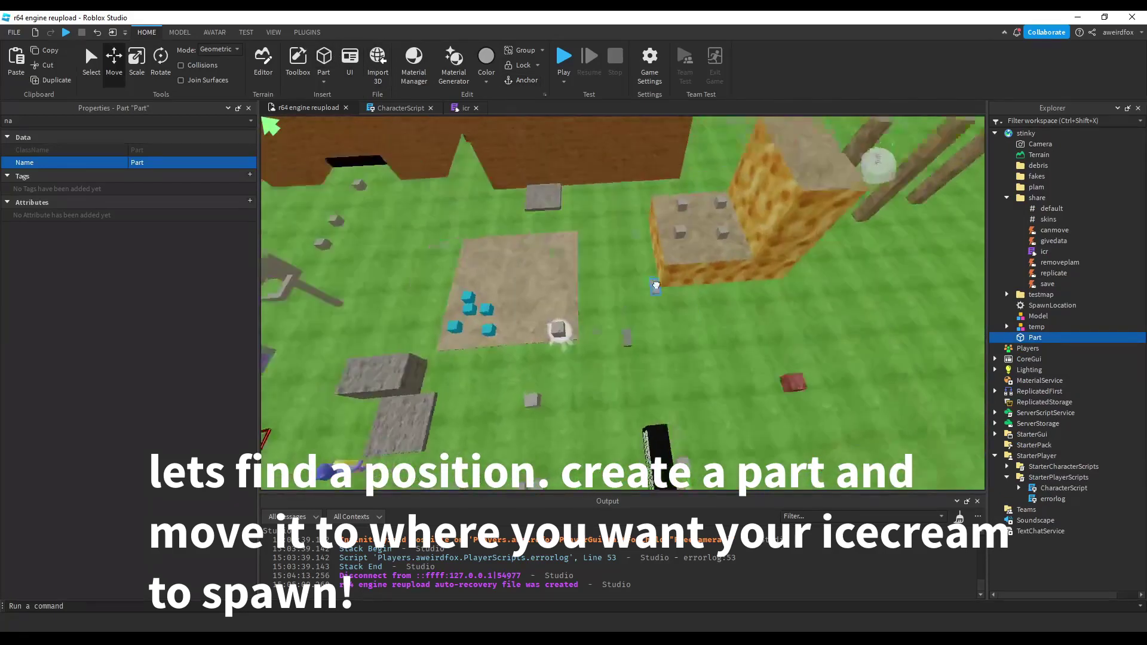
Move the new part to the ice cream's spawn spot, just above the corner of the raised brick platform.
{"action": "left_click_drag", "start_coordinate": [653, 285], "coordinate": [655, 295]}
{"action": "right_click_drag", "start_coordinate": [654, 285], "coordinate": [656, 295]}
{"action": "key", "text": "w"}
{"action": "left_click_drag", "start_coordinate": [655, 295], "coordinate": [655, 292]}
{"action": "key", "text": "a"}
{"action": "right_click_drag", "start_coordinate": [656, 296], "coordinate": [655, 292]}
{"action": "key", "text": "w"}
{"action": "left_click_drag", "start_coordinate": [655, 292], "coordinate": [644, 214]}
Copy the new part's position and paste it over 0,0,0 in the spawnice call, giving Vector3.new(-81.96, 33.97, 15.15).
{"action": "double_click", "coordinate": [8, 120]}
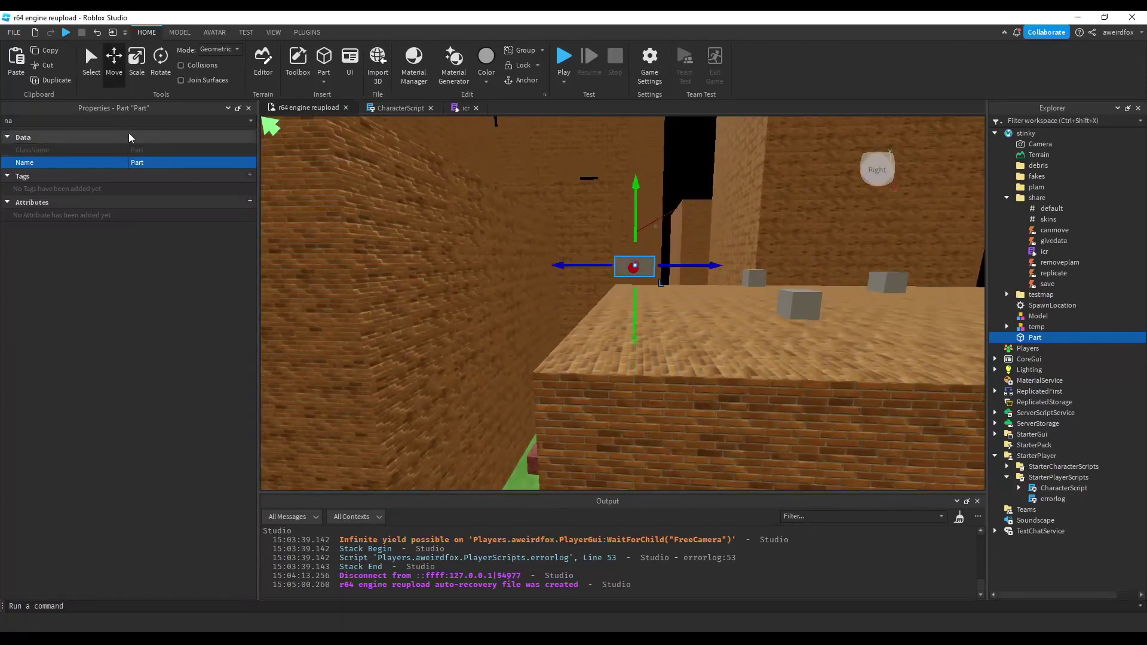
{"action": "type", "text": "po"}
{"action": "left_click", "coordinate": [175, 162]}
{"action": "key", "text": "ctrl+c"}
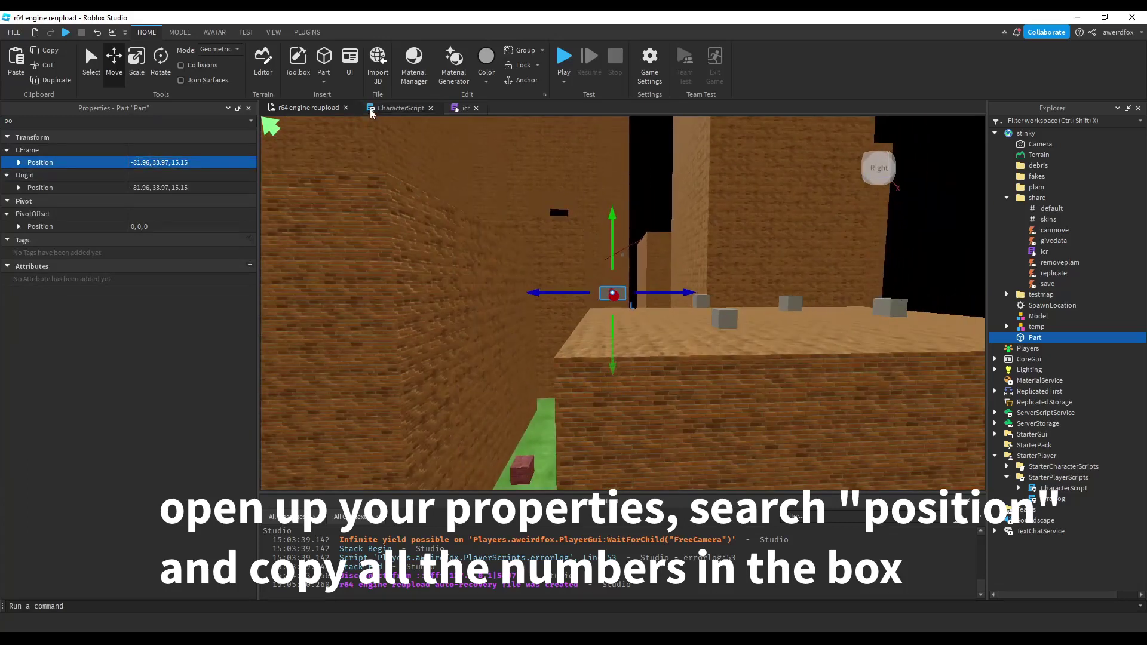
{"action": "left_click", "coordinate": [370, 109]}
{"action": "left_click", "coordinate": [592, 363]}
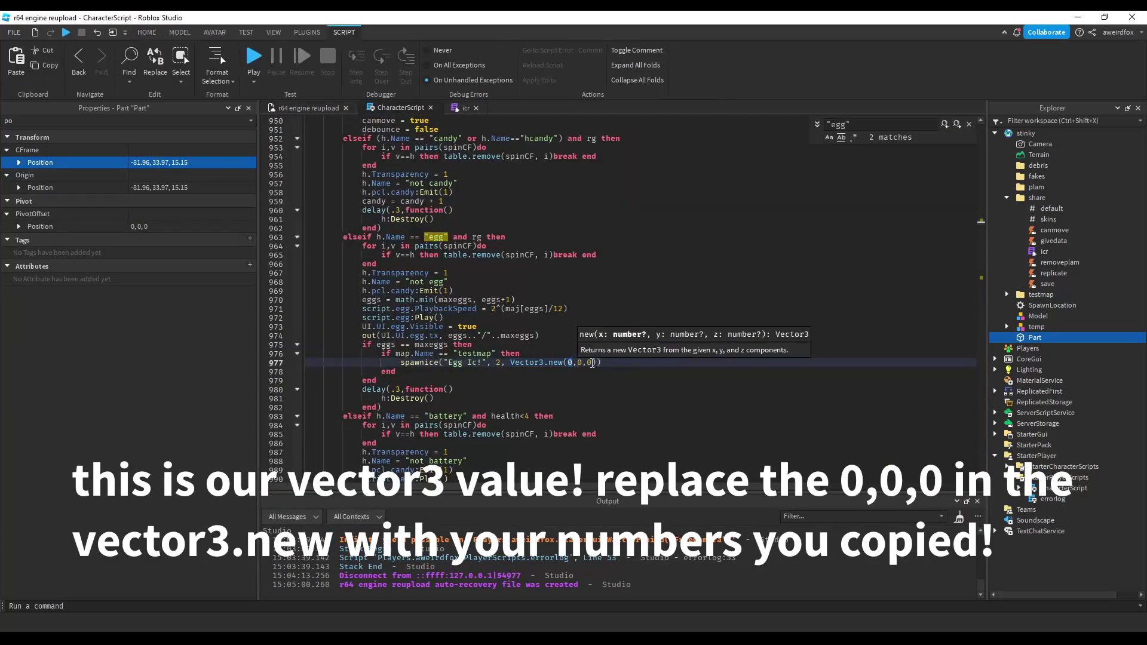
{"action": "key", "text": "ctrl+v"}
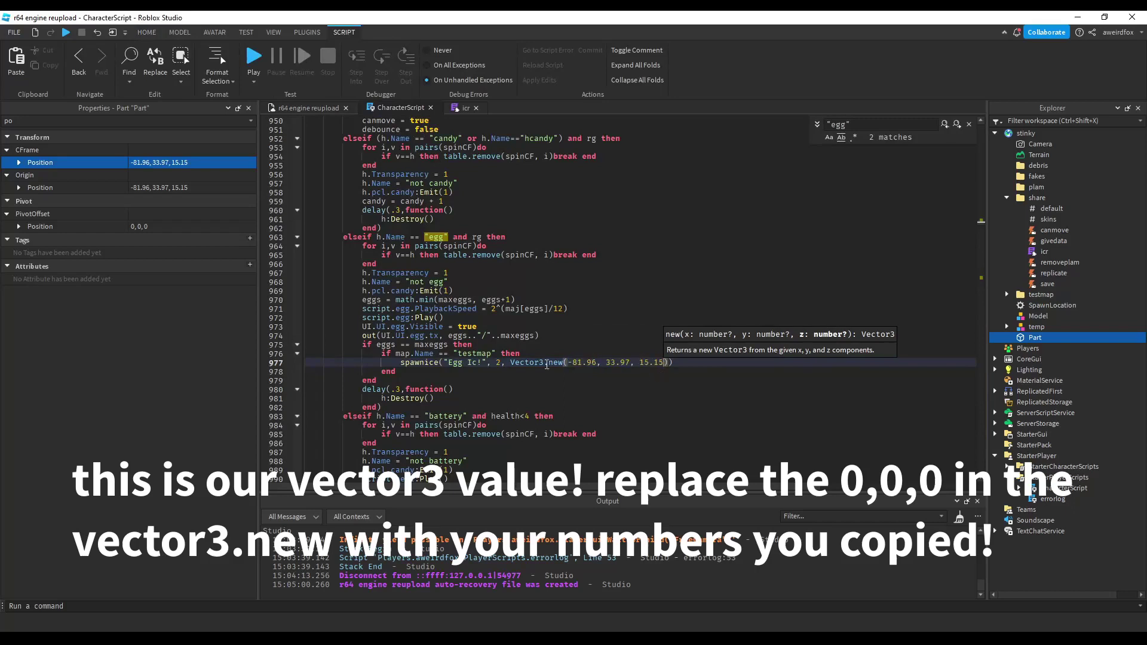
Delete the helper part that supplied the spawn position.
{"action": "left_click", "coordinate": [301, 108]}
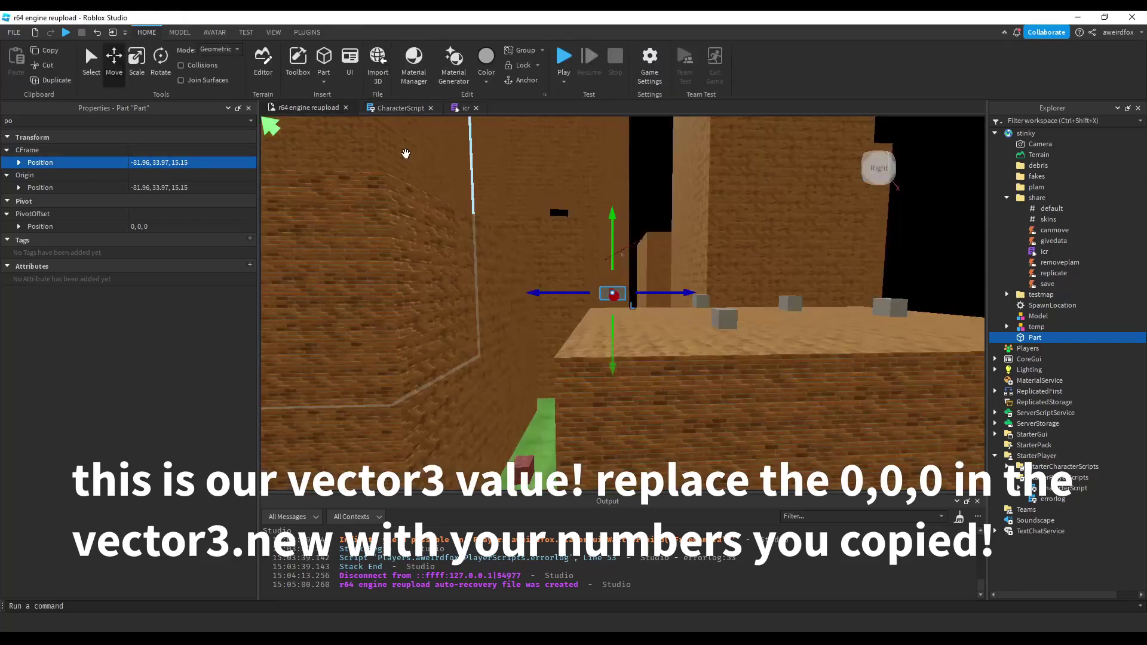
{"action": "left_click", "coordinate": [389, 109]}
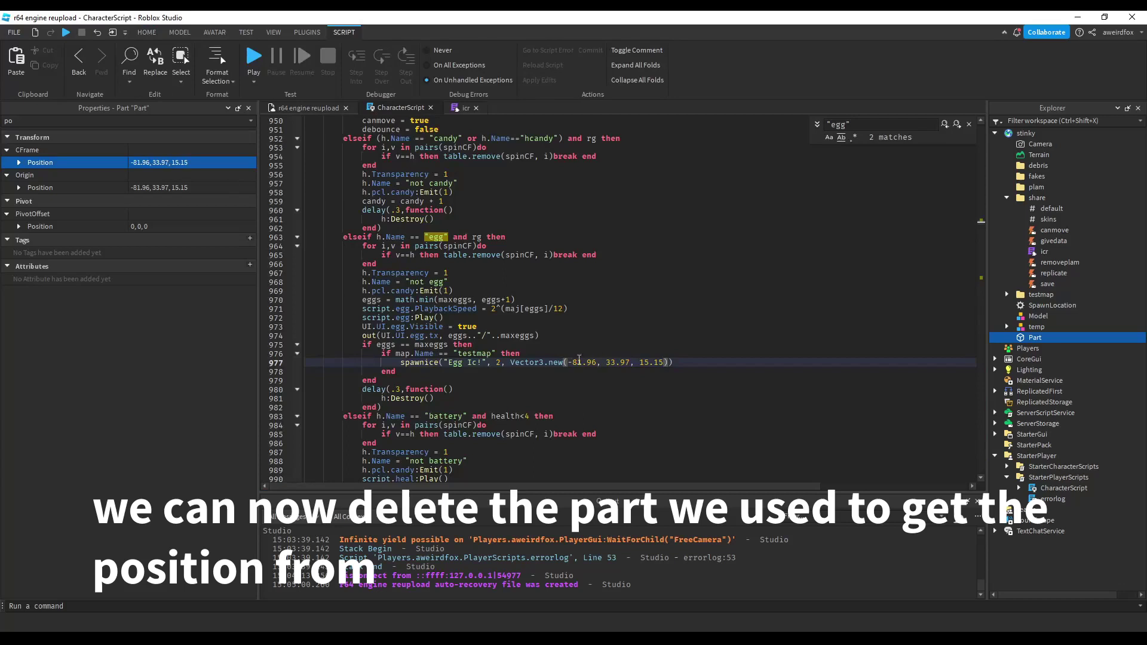
{"action": "left_click", "coordinate": [293, 111]}
{"action": "key", "text": "Delete"}
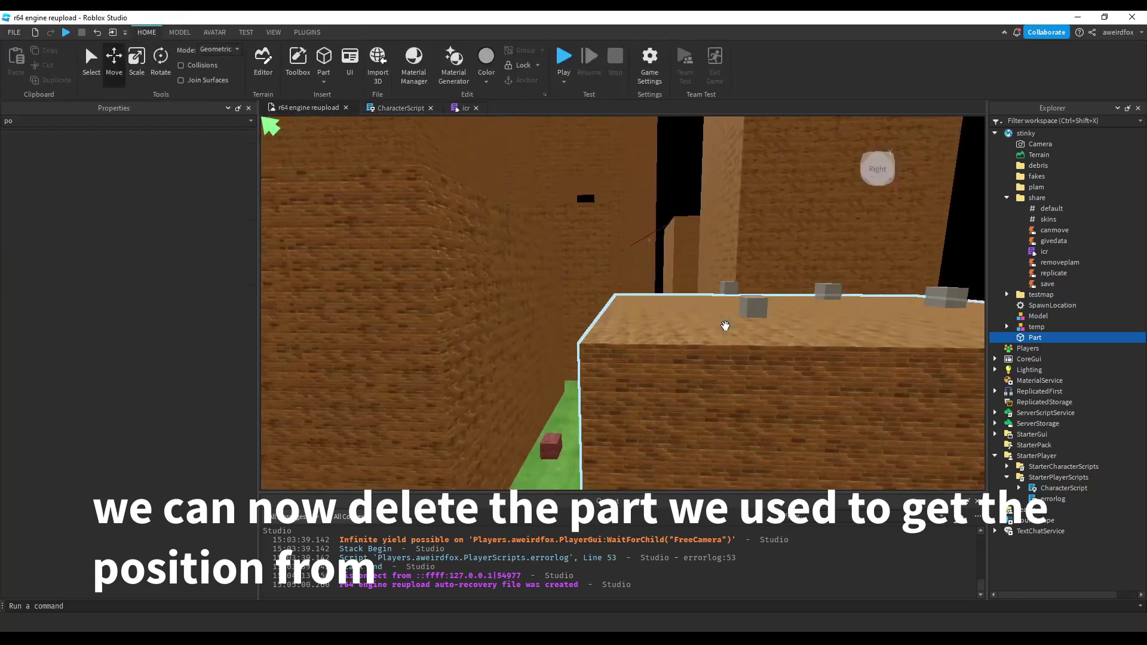
Start a playtest and run the character through both rows of eggs to collect all eight.
{"action": "left_click", "coordinate": [458, 111]}
{"action": "left_click", "coordinate": [397, 110]}
{"action": "left_click", "coordinate": [312, 108]}
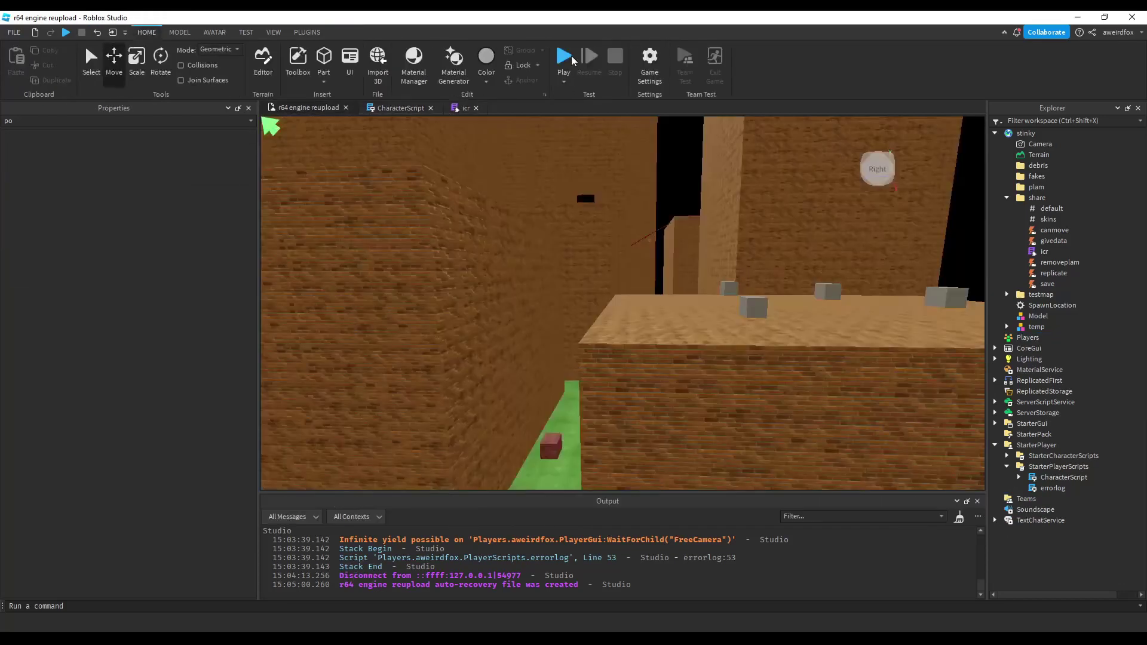
{"action": "left_click", "coordinate": [563, 57]}
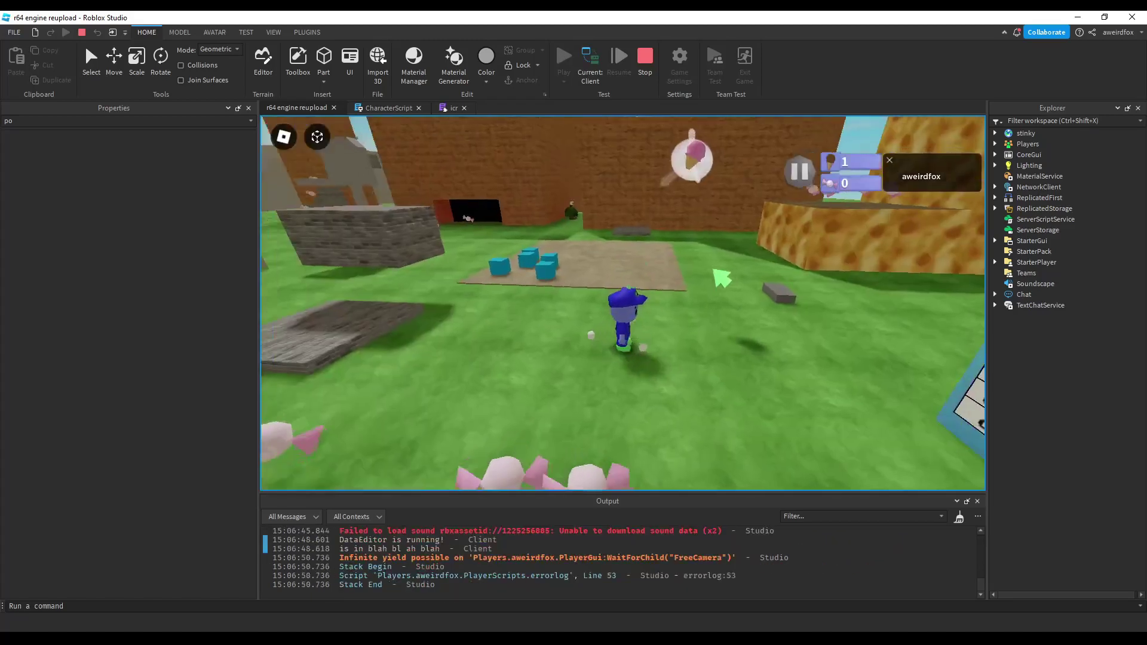
{"action": "key", "text": "w"}
{"action": "right_click_drag", "start_coordinate": [716, 272], "coordinate": [715, 273]}
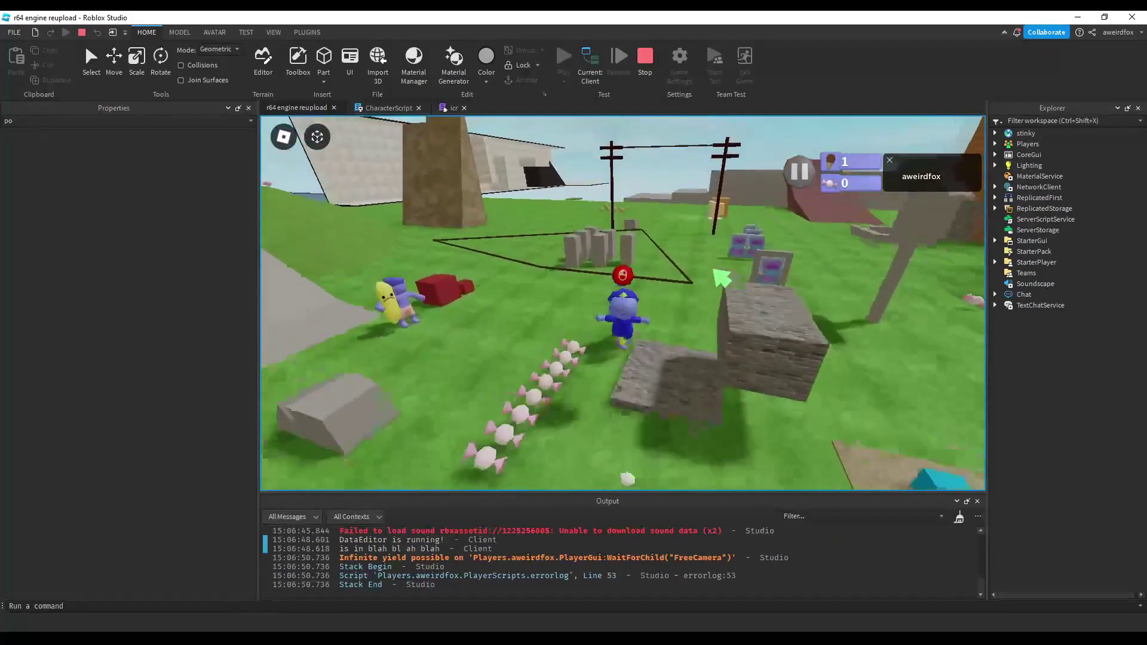
{"action": "key", "text": "w"}
{"action": "key", "text": "space"}
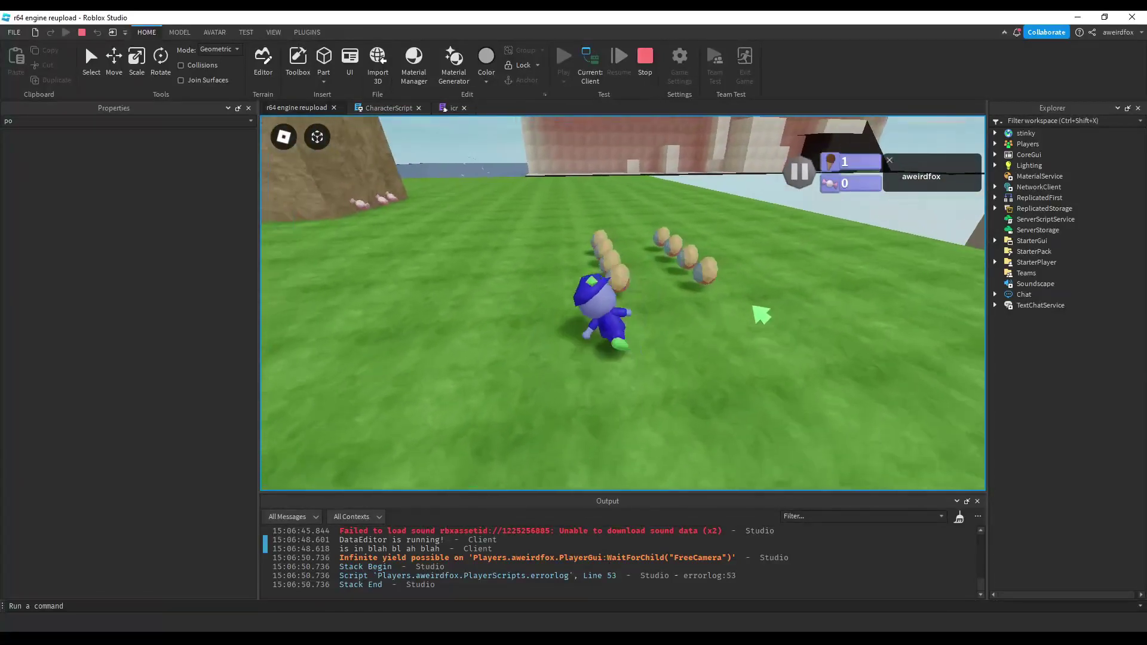
{"action": "key", "text": "w"}
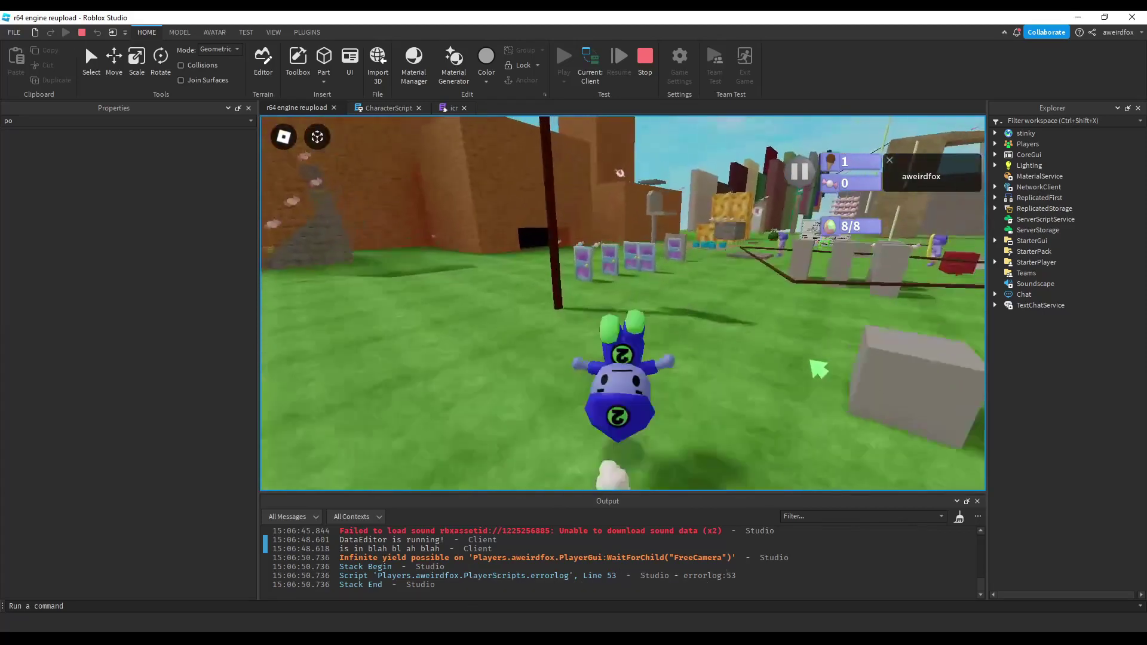
Jump the character up onto the raised brick platform and collect the spawned ice cream.
{"action": "key", "text": "w"}
{"action": "key", "text": "space"}
{"action": "key", "text": "space"}
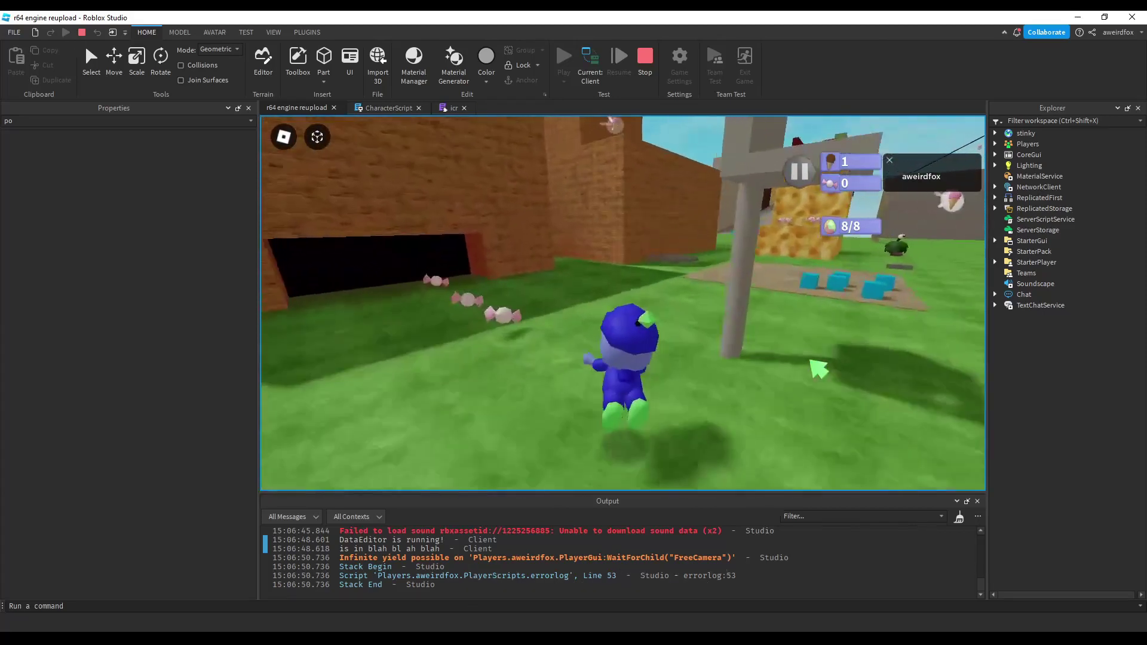
{"action": "key", "text": "w"}
{"action": "key", "text": "space"}
{"action": "key", "text": "space"}
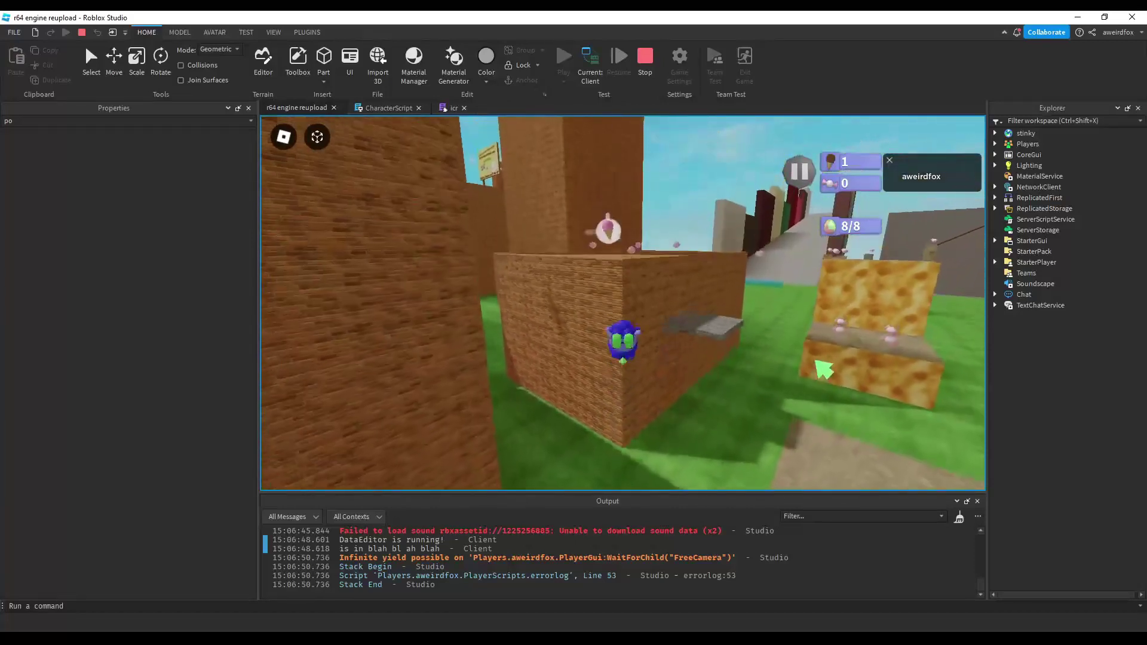
{"action": "key", "text": "w"}
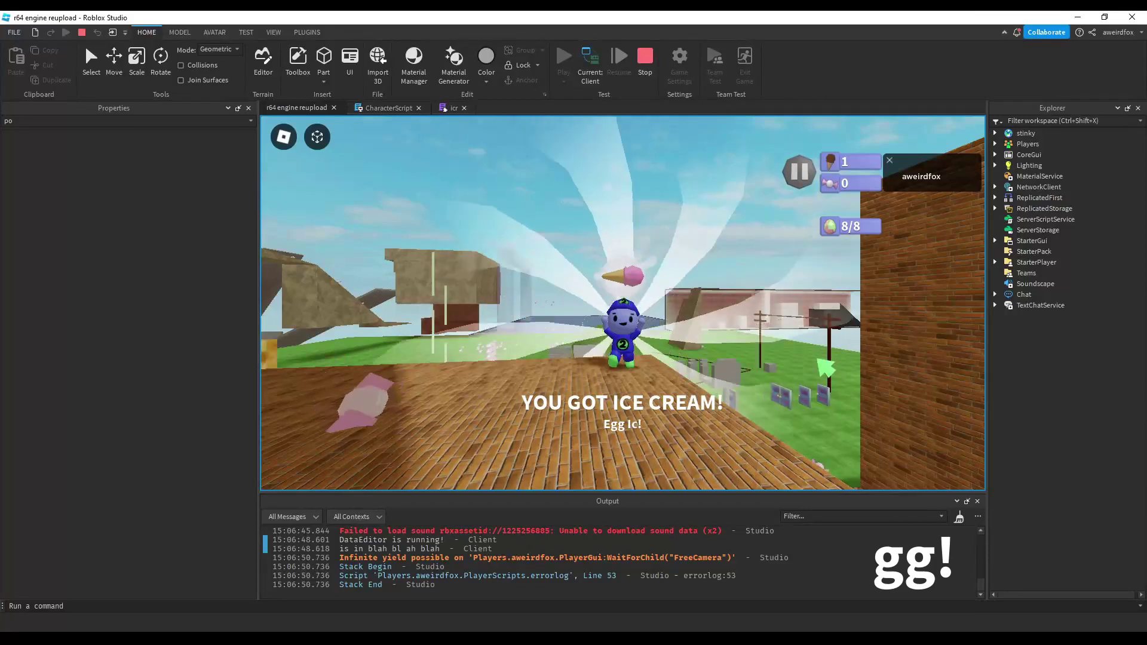
{"action": "key", "text": "p"}
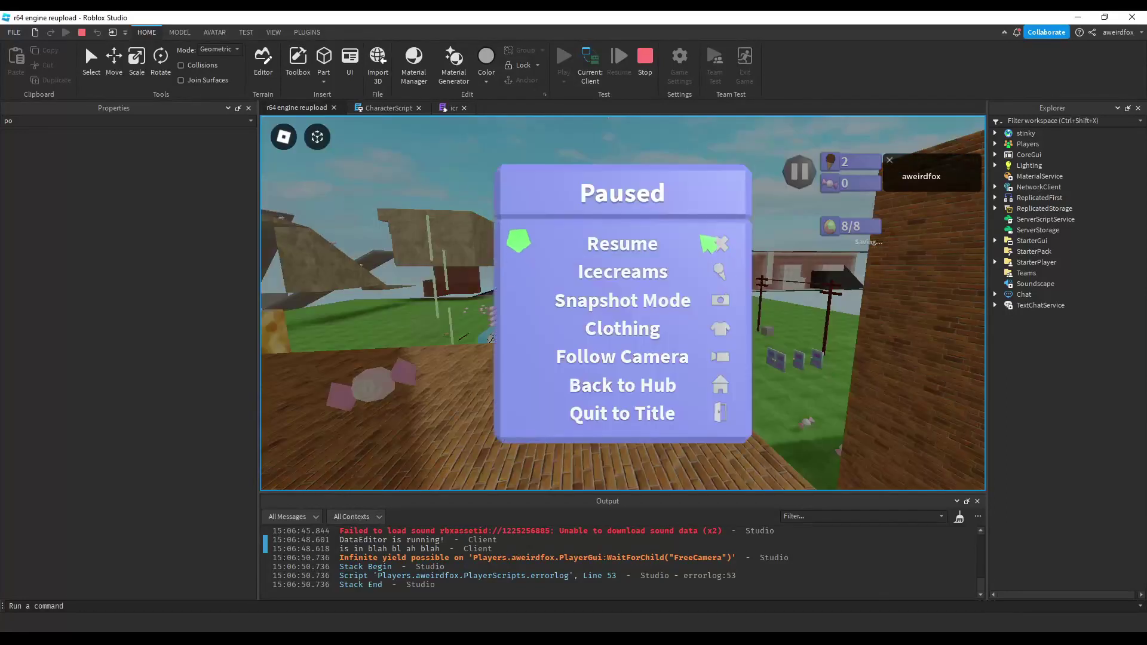
{"action": "key", "text": "p"}
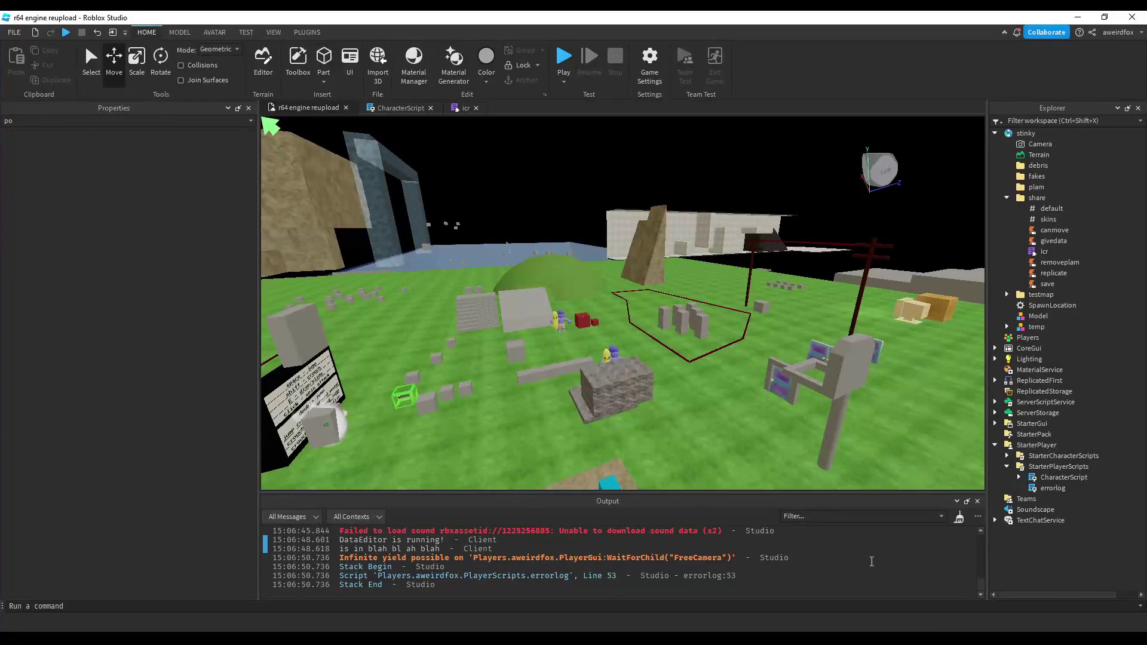
Duplicate the banana-holding NPC standing beside the red blocks.
{"action": "key", "text": "s"}
{"action": "right_click_drag", "start_coordinate": [809, 414], "coordinate": [811, 416]}
{"action": "key", "text": "w"}
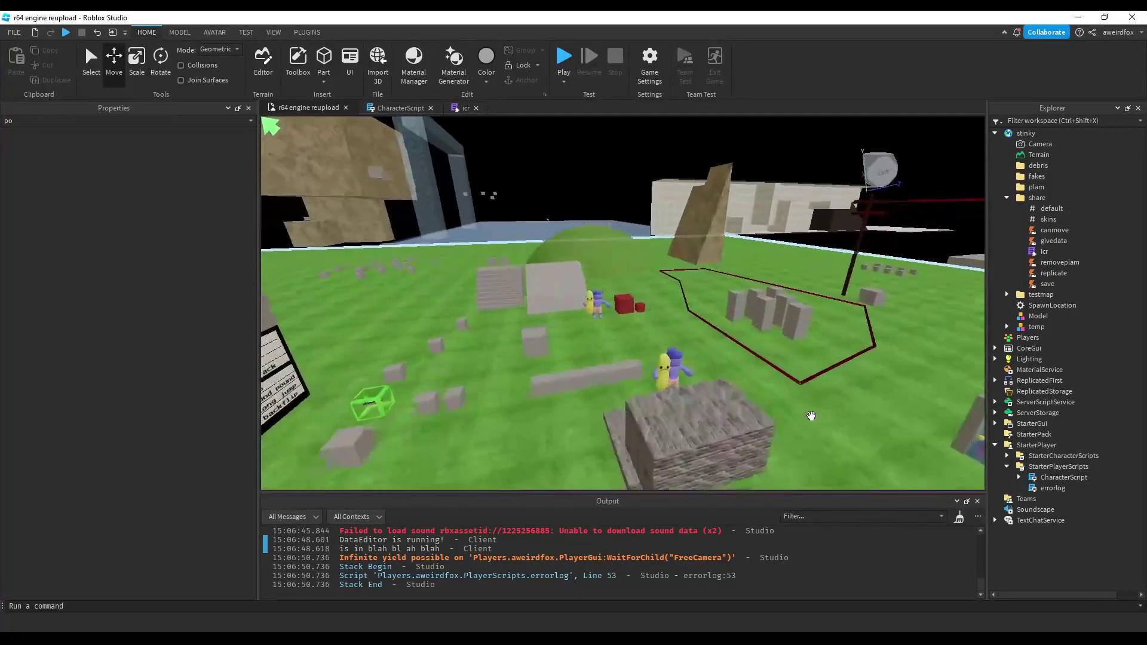
{"action": "scroll", "coordinate": [597, 305], "scroll_direction": "up", "scroll_amount": 10}
{"action": "left_click", "coordinate": [618, 369]}
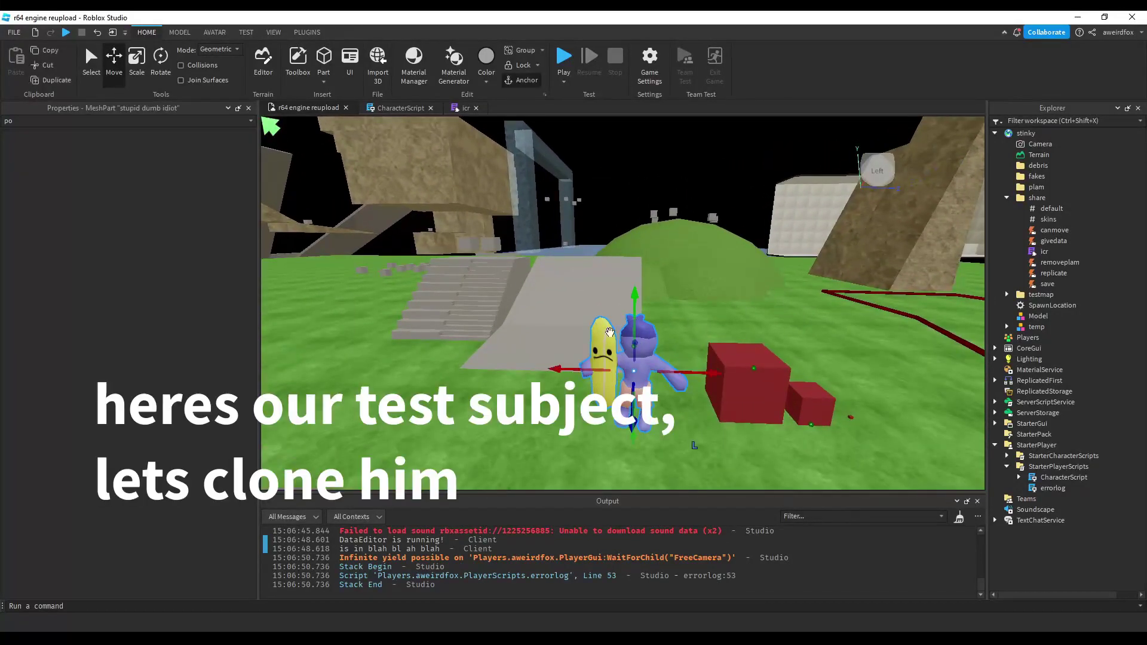
{"action": "key", "text": "ctrl+d"}
Move the duplicated NPC away from the original onto an open patch of grass.
{"action": "key", "text": "a"}
{"action": "left_click_drag", "start_coordinate": [682, 371], "coordinate": [685, 372]}
{"action": "right_click_drag", "start_coordinate": [685, 372], "coordinate": [684, 372]}
{"action": "mouse_move", "coordinate": [685, 373]}
{"action": "left_mouse_down"}
{"action": "mouse_move", "coordinate": [633, 361]}
{"action": "mouse_move", "coordinate": [640, 374]}
{"action": "left_mouse_up"}
{"action": "right_click_drag", "start_coordinate": [639, 374], "coordinate": [639, 374]}
{"action": "key", "text": "w"}
{"action": "key", "text": "s"}
Rename the duplicated NPC to bob.
{"action": "left_click", "coordinate": [169, 121]}
{"action": "type", "text": "na"}
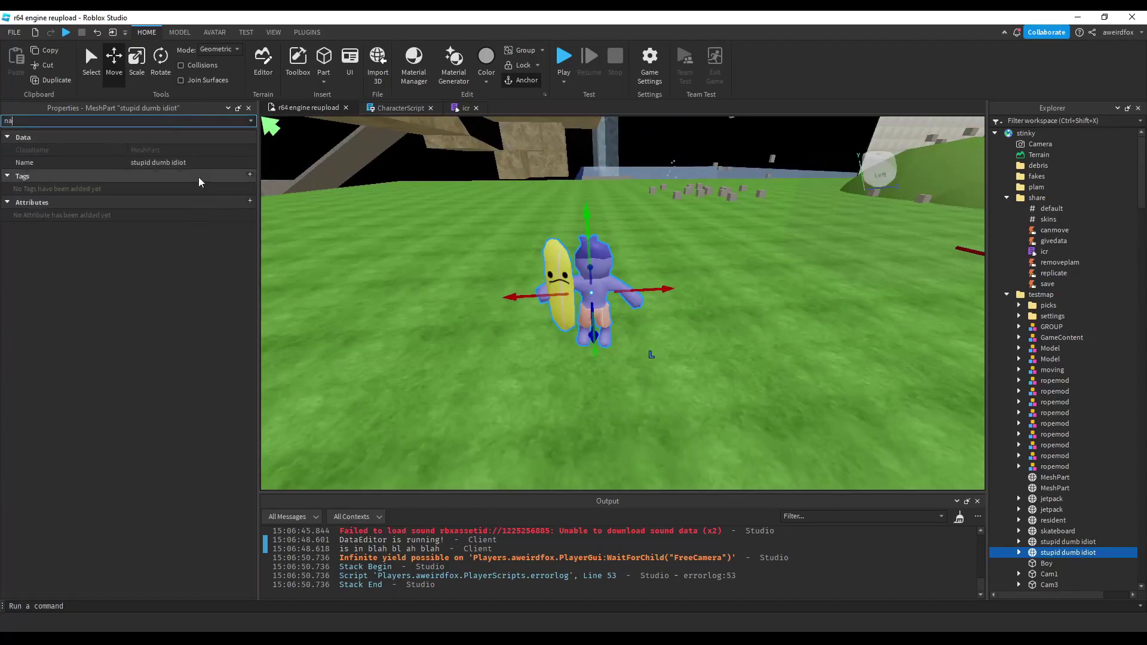
{"action": "left_click", "coordinate": [183, 164]}
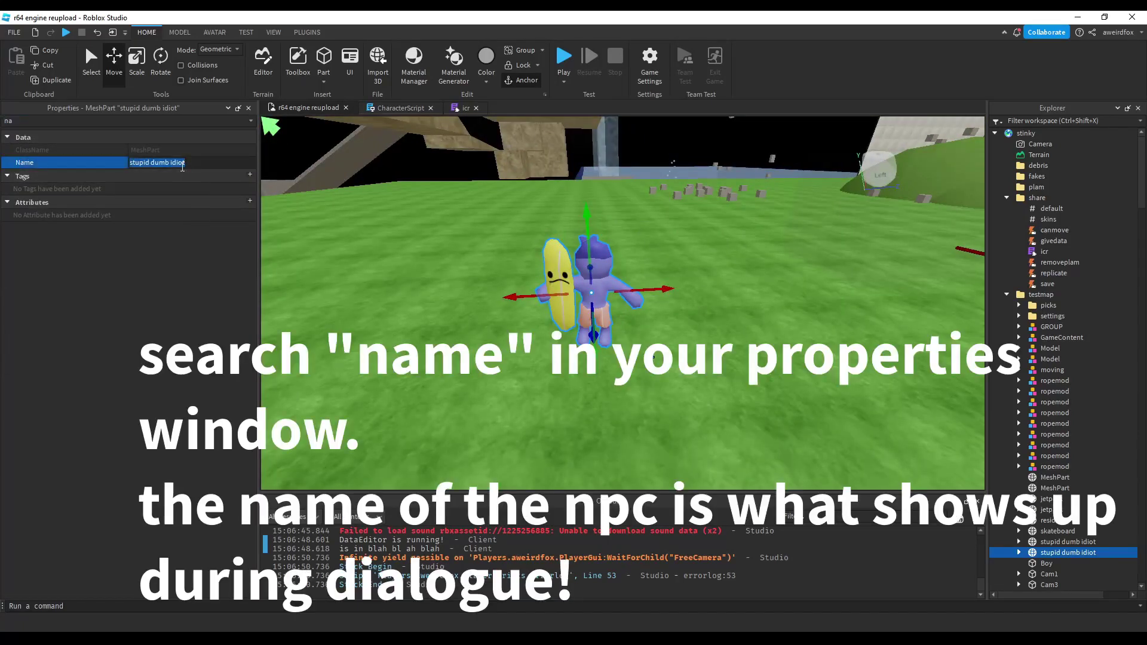
{"action": "key", "text": "Return"}
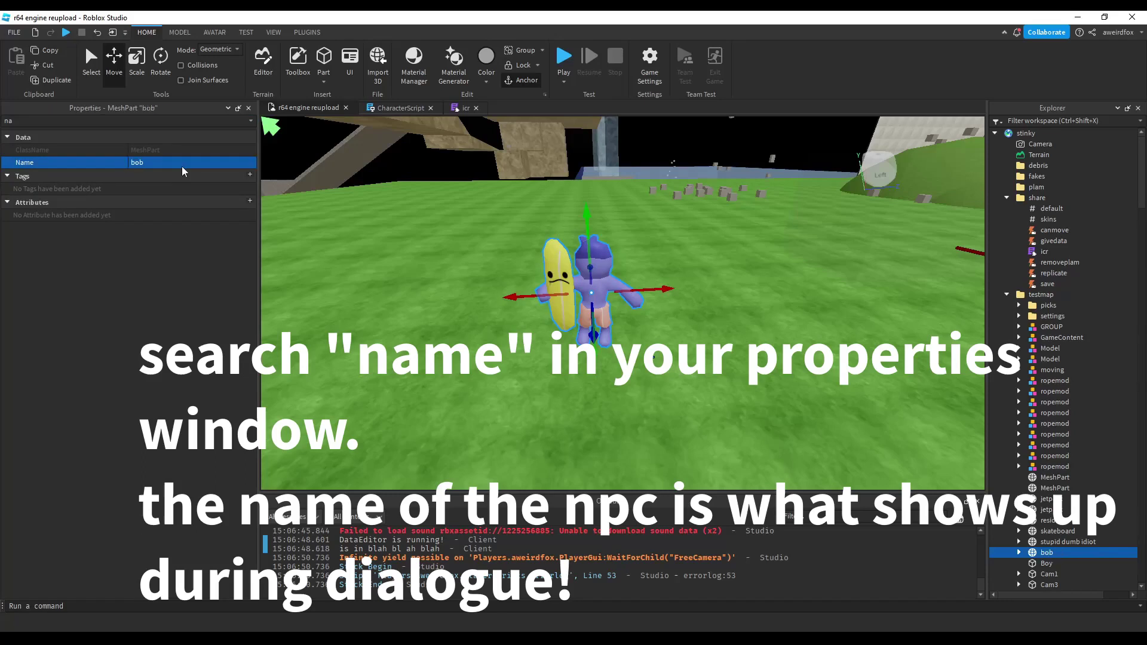
Adjust bob's face attachment so it sits at the NPC's head.
{"action": "scroll", "coordinate": [1023, 504], "scroll_direction": "down", "scroll_amount": 2}
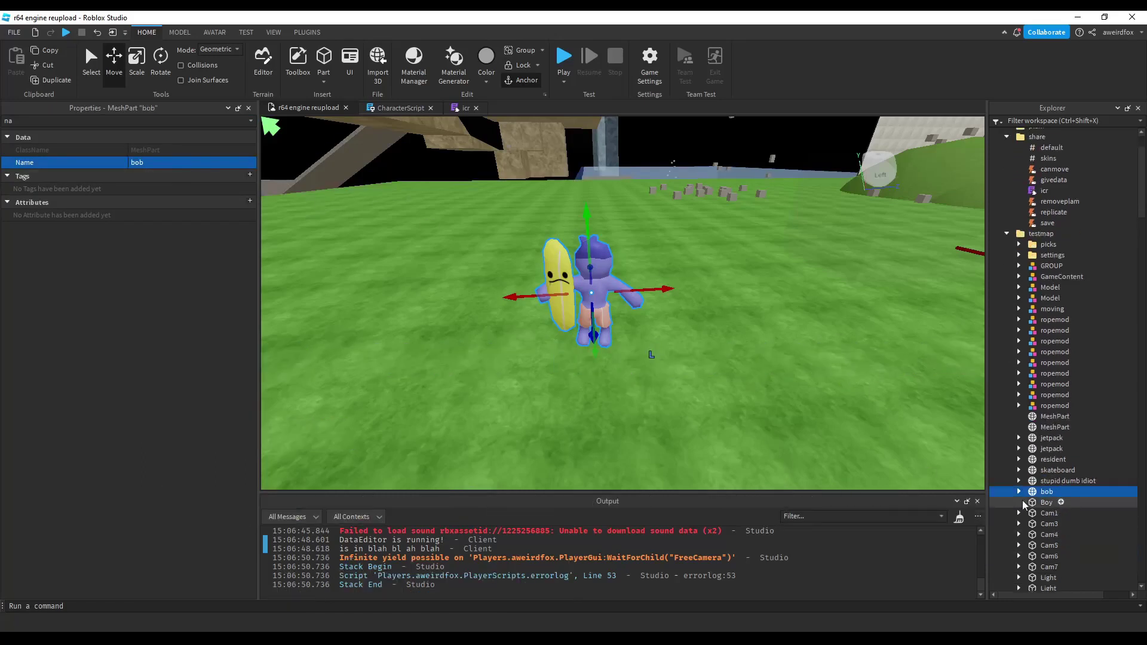
{"action": "left_click", "coordinate": [1020, 491]}
{"action": "left_click", "coordinate": [1045, 504]}
{"action": "right_click_drag", "start_coordinate": [758, 334], "coordinate": [758, 334]}
{"action": "key", "text": "w"}
{"action": "key", "text": "w"}
{"action": "key", "text": "d"}
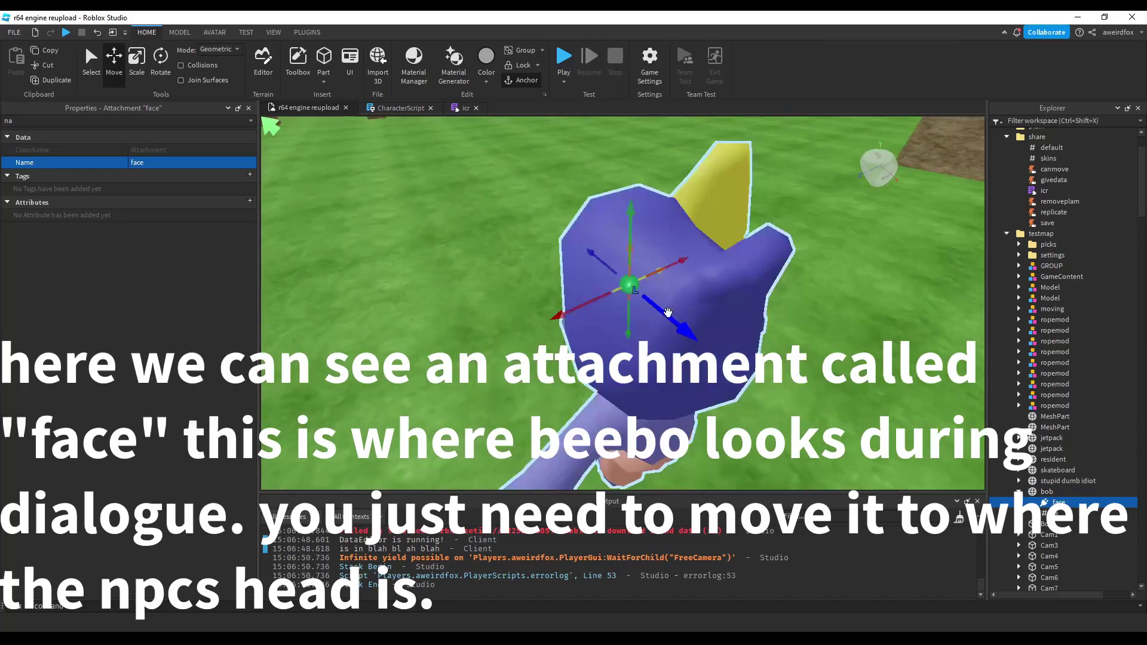
{"action": "mouse_move", "coordinate": [602, 302]}
{"action": "left_mouse_down"}
{"action": "mouse_move", "coordinate": [592, 300]}
{"action": "mouse_move", "coordinate": [603, 301]}
{"action": "left_mouse_up"}
{"action": "key", "text": "s"}
{"action": "right_click_drag", "start_coordinate": [604, 301], "coordinate": [611, 286]}
{"action": "key", "text": "a"}
{"action": "key", "text": "w"}
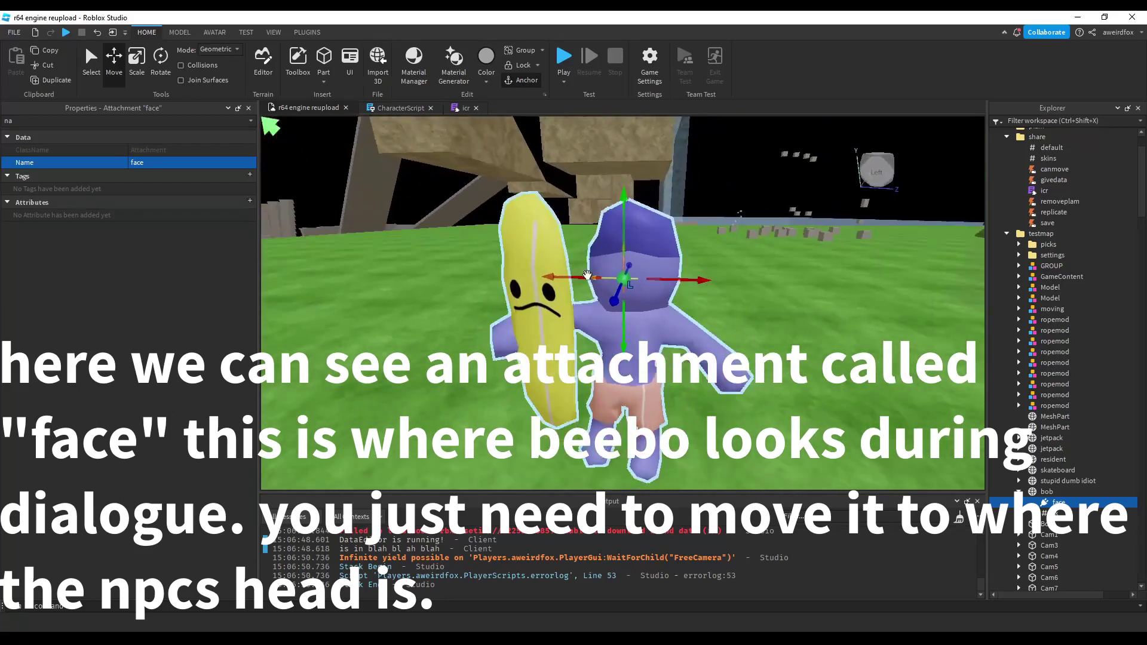
{"action": "mouse_move", "coordinate": [696, 278]}
{"action": "right_mouse_down"}
{"action": "mouse_move", "coordinate": [725, 266]}
{"action": "mouse_move", "coordinate": [698, 276]}
{"action": "right_mouse_up"}
Set the Value of bob's tx string value to hello.
{"action": "left_click", "coordinate": [1055, 513]}
{"action": "left_click", "coordinate": [212, 120]}
{"action": "key", "text": "BackSpace"}
{"action": "key", "text": "BackSpace"}
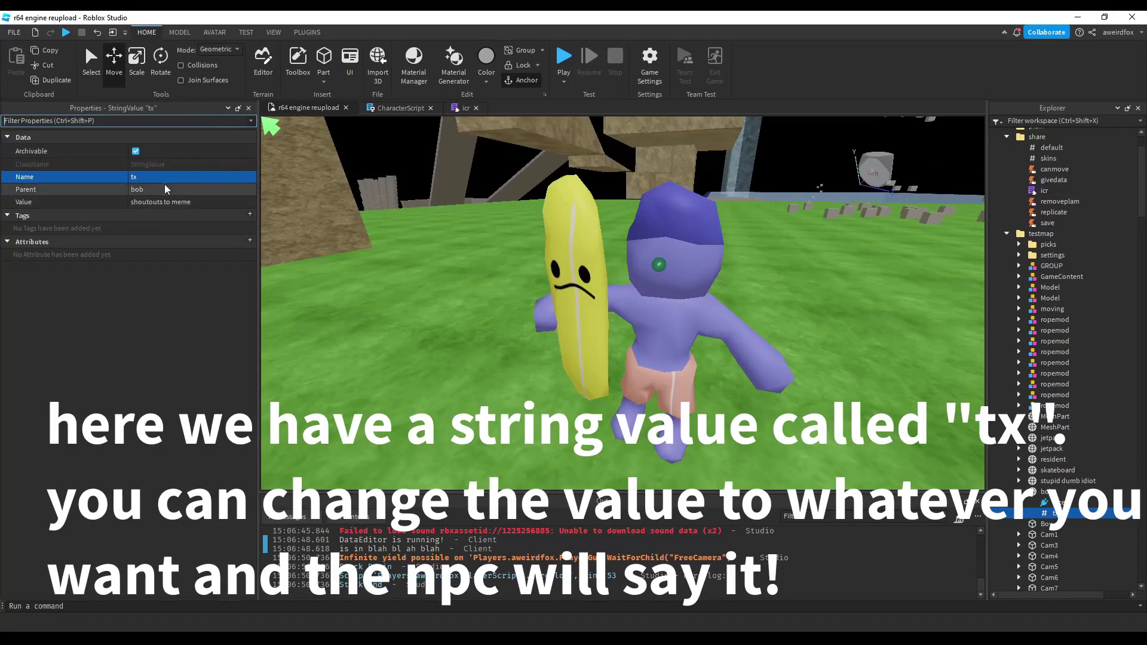
{"action": "left_click", "coordinate": [201, 207]}
{"action": "type", "text": "hello"}
{"action": "key", "text": "Return"}
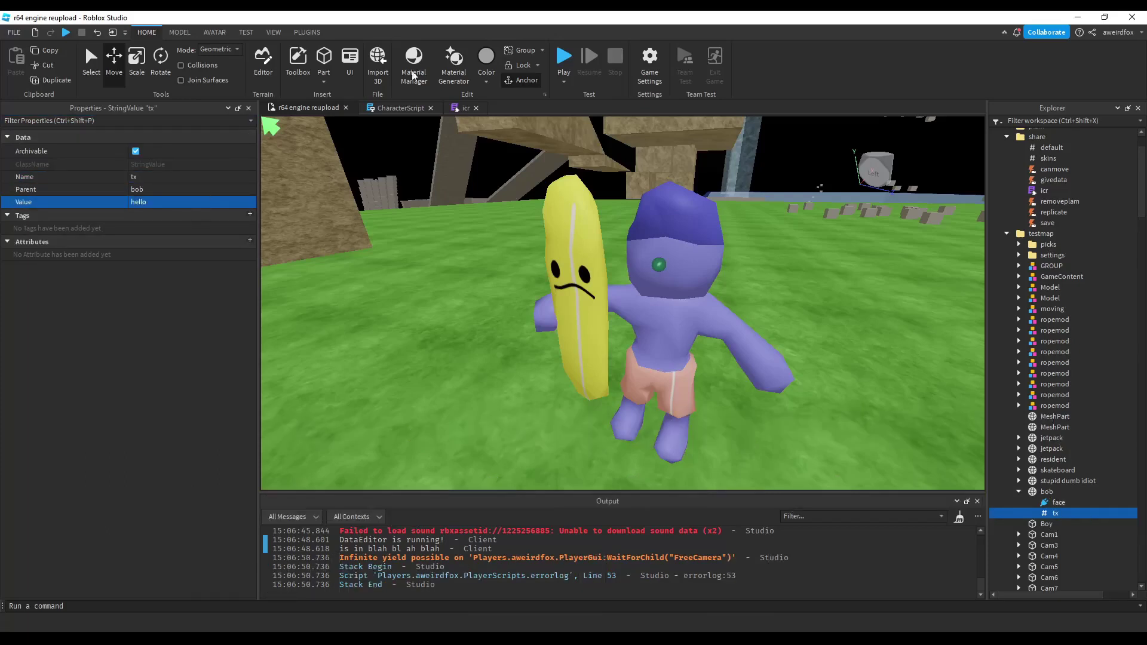
Add a folder inside bob's tx string value and name it beebo.
{"action": "scroll", "coordinate": [1070, 466], "scroll_direction": "down", "scroll_amount": 4}
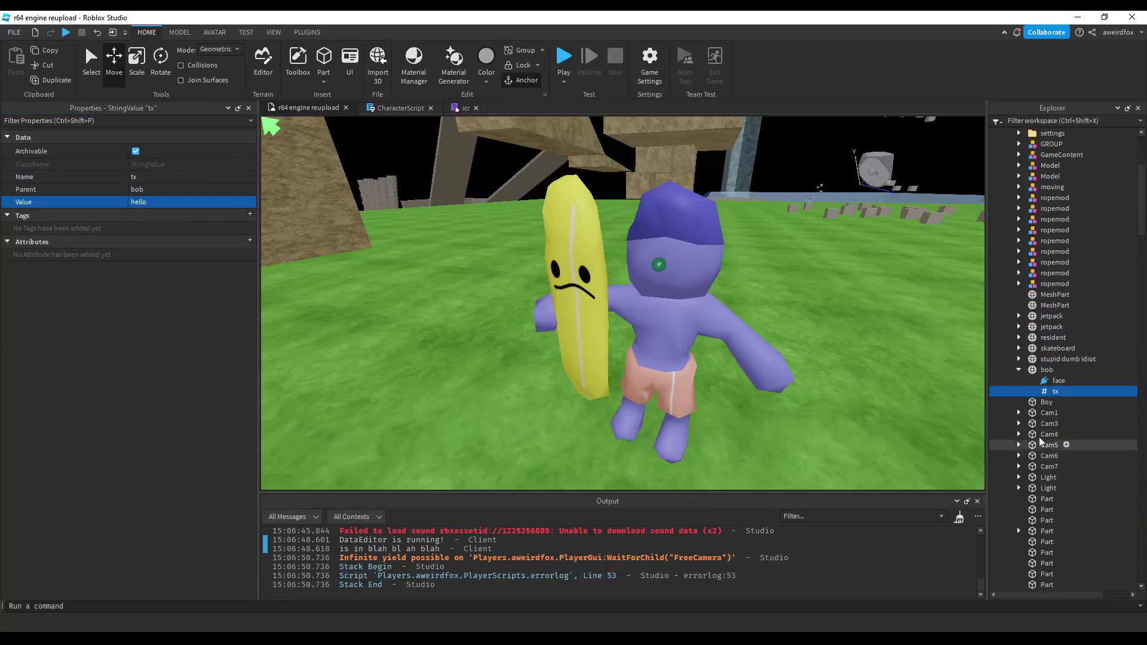
{"action": "left_click", "coordinate": [1067, 391]}
{"action": "type", "text": "f"}
{"action": "left_click", "coordinate": [1026, 135]}
{"action": "left_click", "coordinate": [1061, 404]}
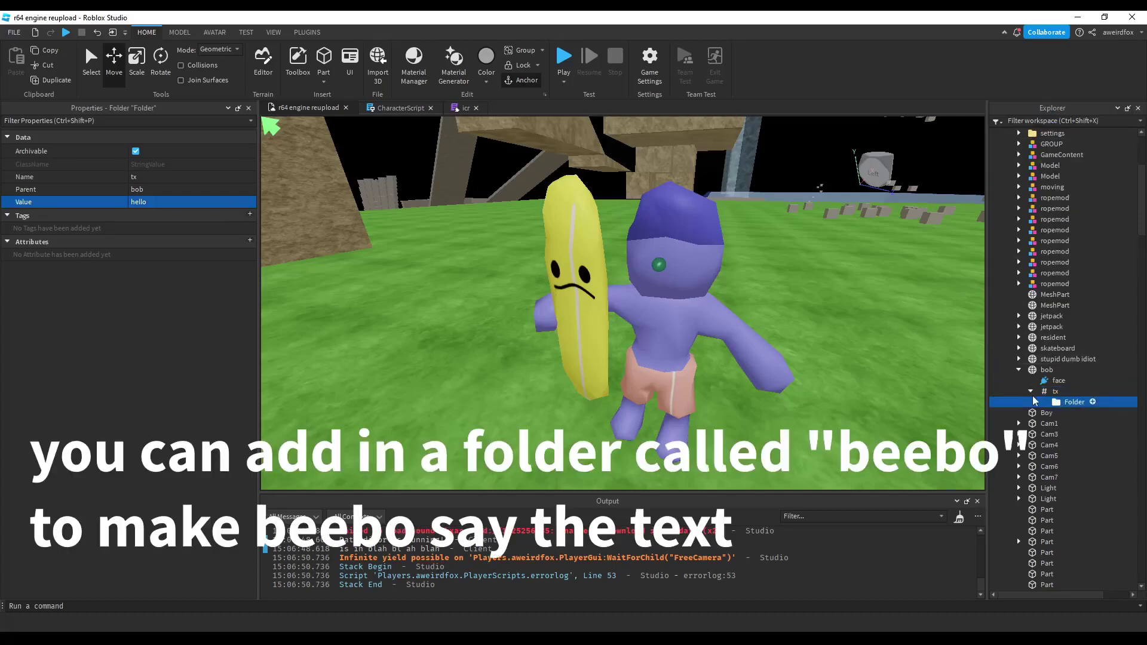
{"action": "left_click", "coordinate": [198, 176]}
{"action": "type", "text": "b"}
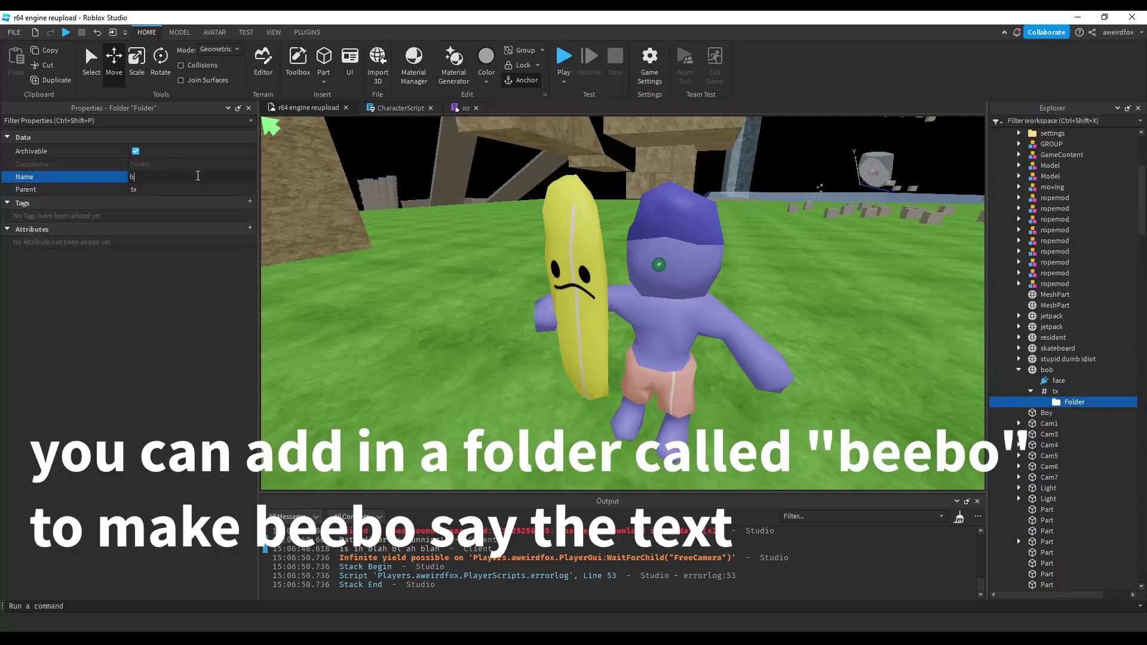
{"action": "type", "text": "eebo"}
{"action": "key", "text": "Return"}
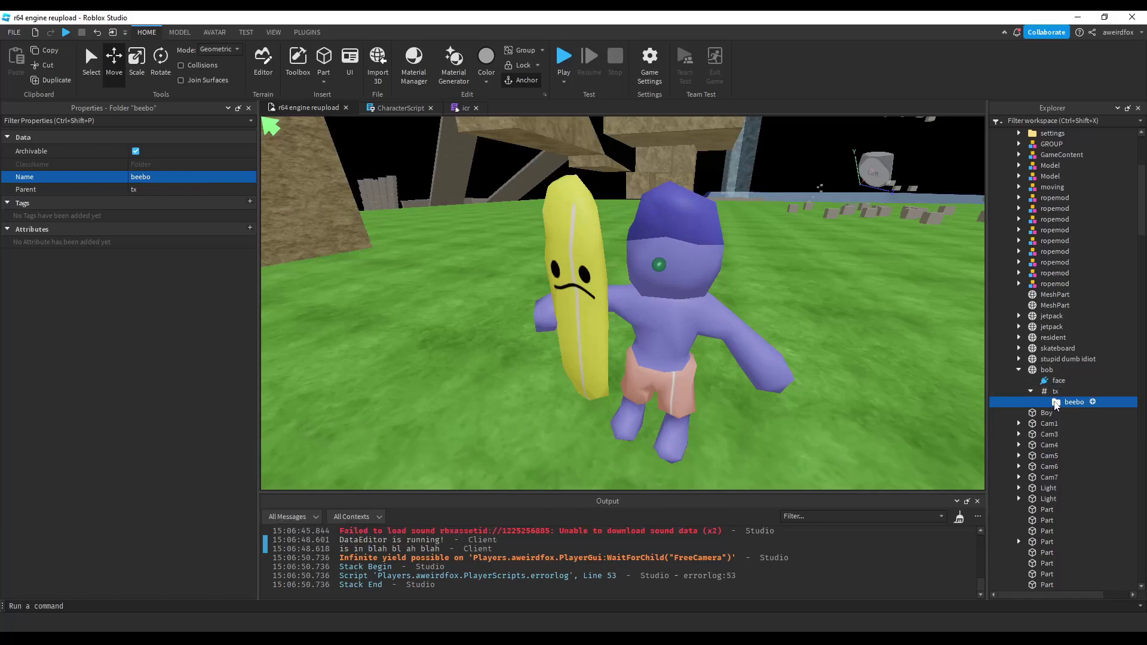
Nest a copy of tx inside bob's original tx and delete the extra beebo folder, keeping one under the nested tx.
{"action": "key", "text": "ctrl+v"}
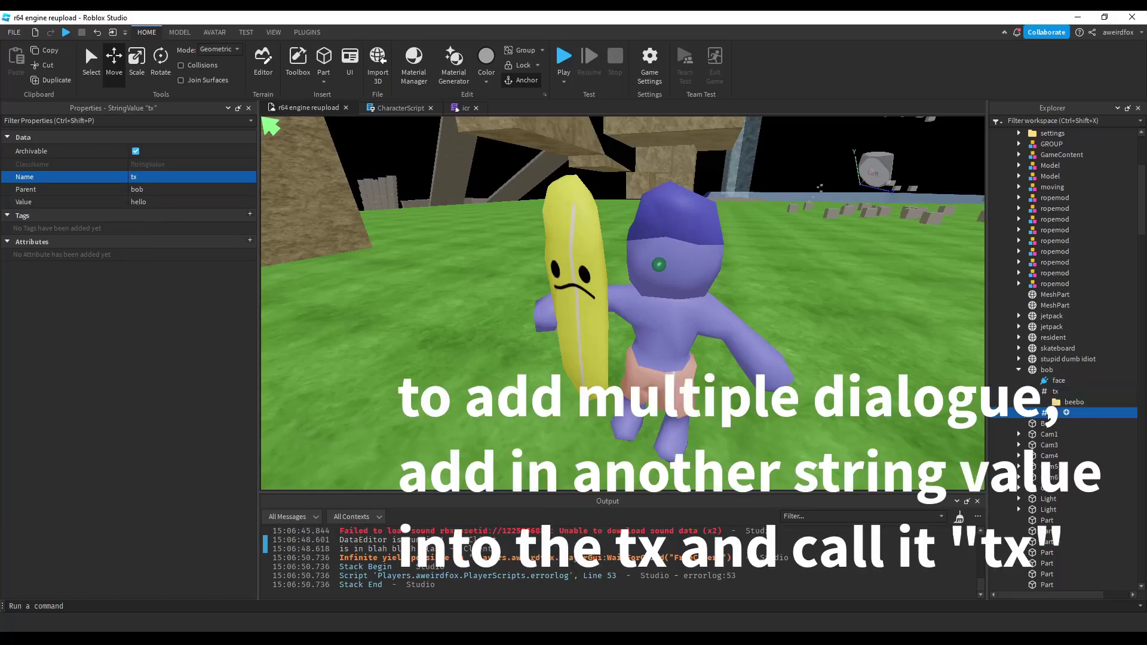
{"action": "left_click", "coordinate": [1083, 424]}
{"action": "left_click", "coordinate": [1066, 405]}
{"action": "key", "text": "Delete"}
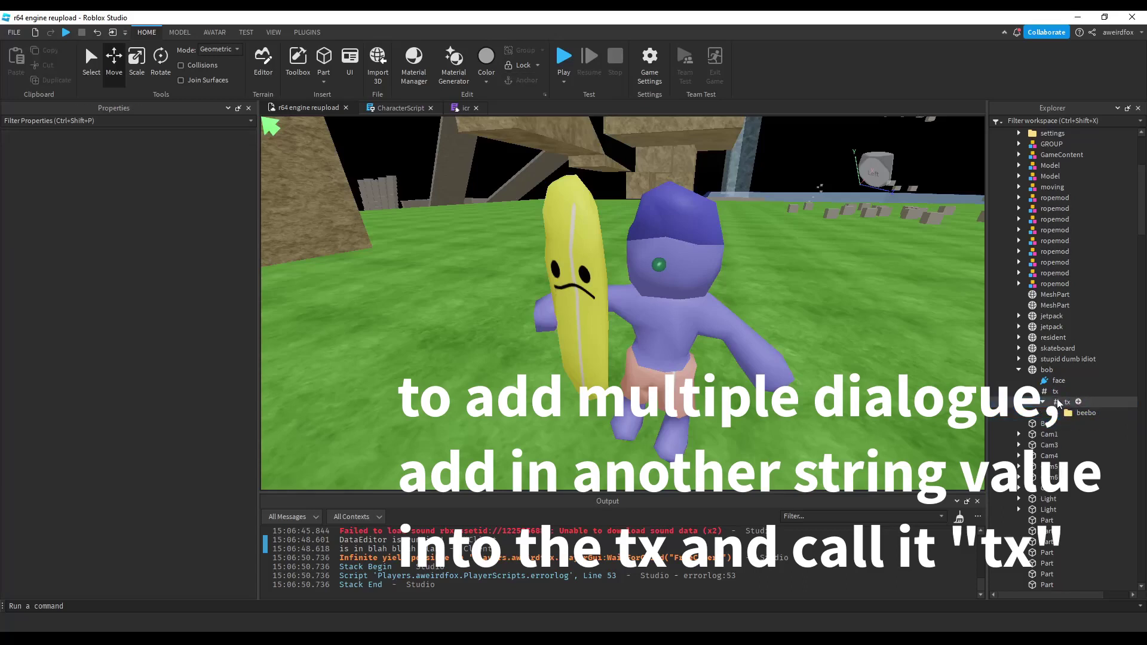
Set the Value of the nested tx string value to hi for beebo's reply.
{"action": "left_click", "coordinate": [1062, 391]}
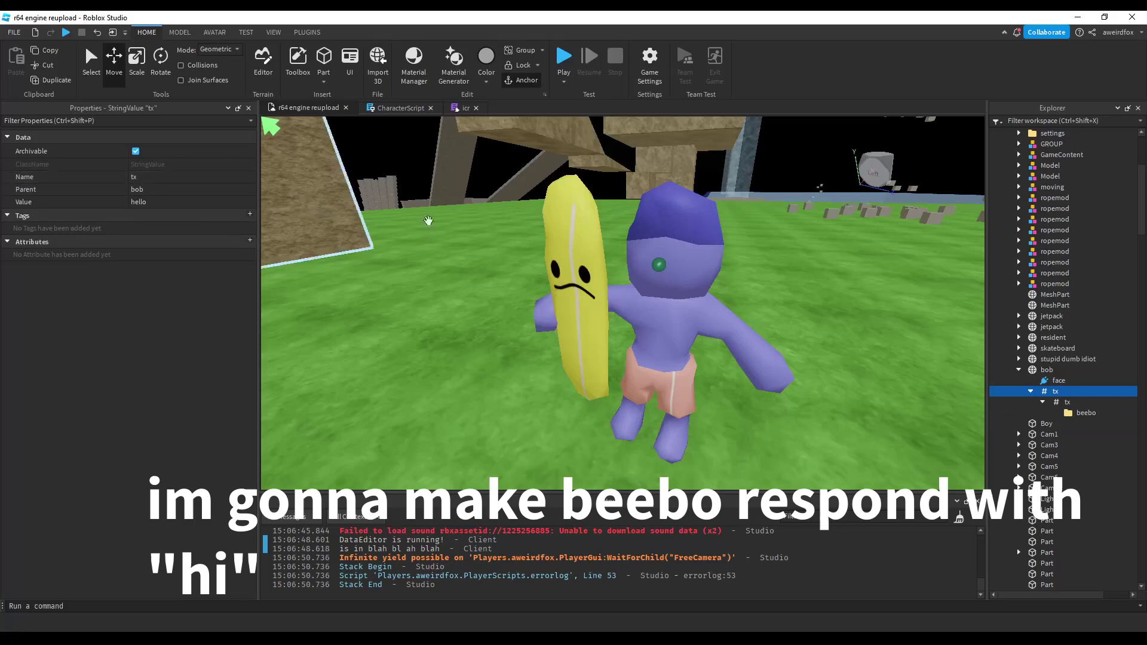
{"action": "left_click", "coordinate": [1067, 401]}
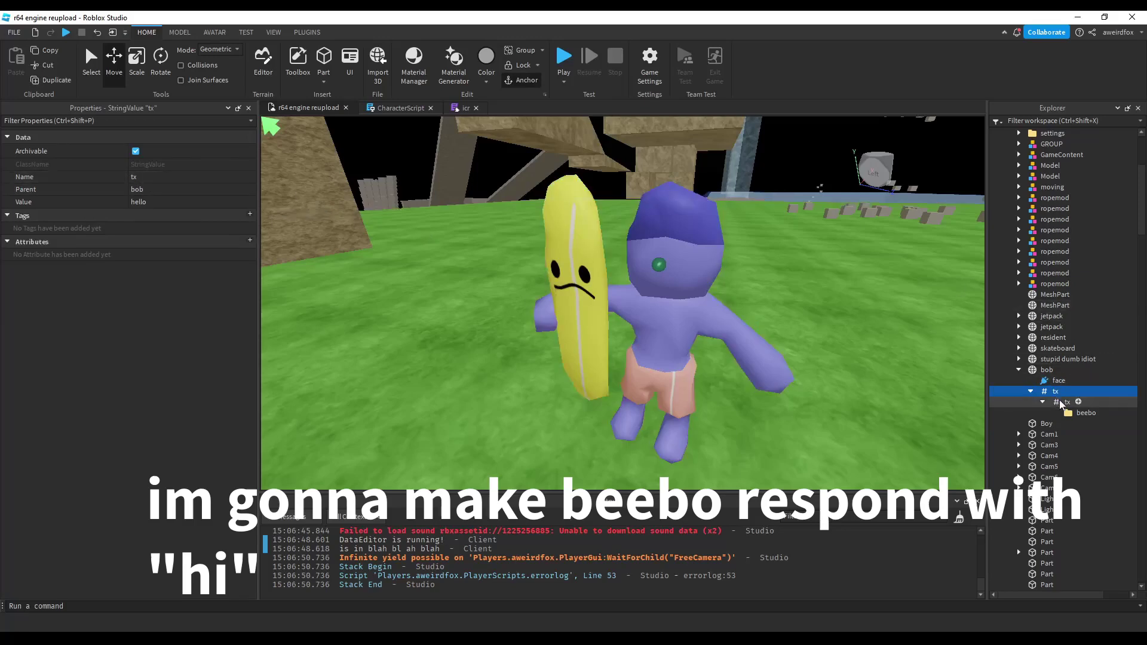
{"action": "left_click", "coordinate": [185, 203]}
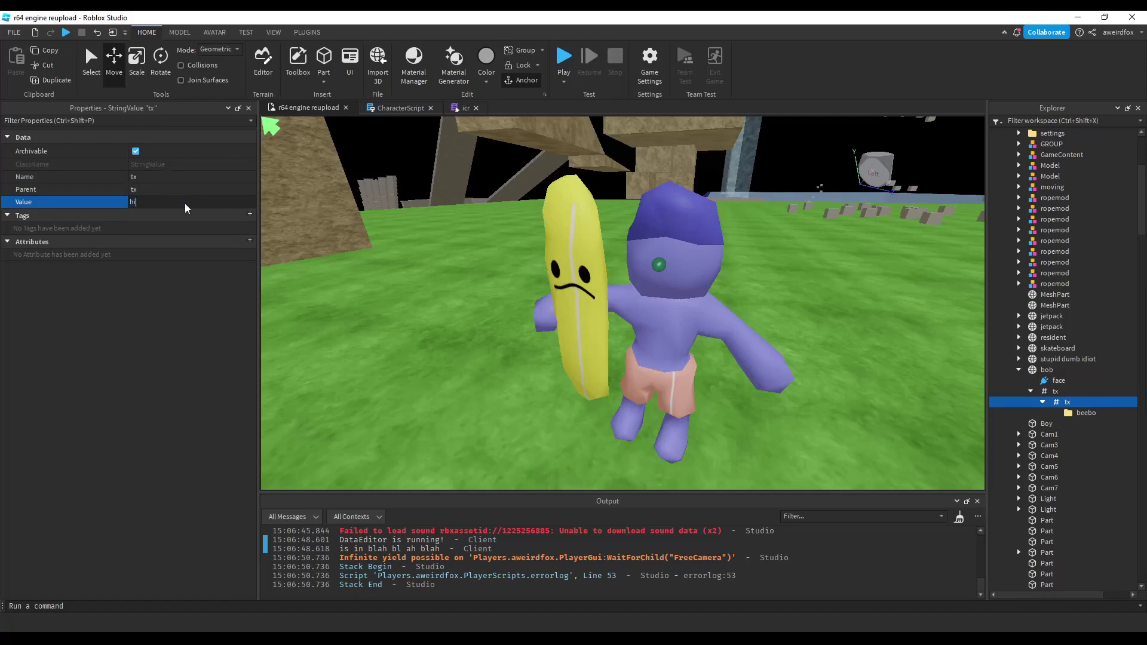
{"action": "type", "text": "hi"}
{"action": "key", "text": "Return"}
{"action": "left_click", "coordinate": [1082, 412]}
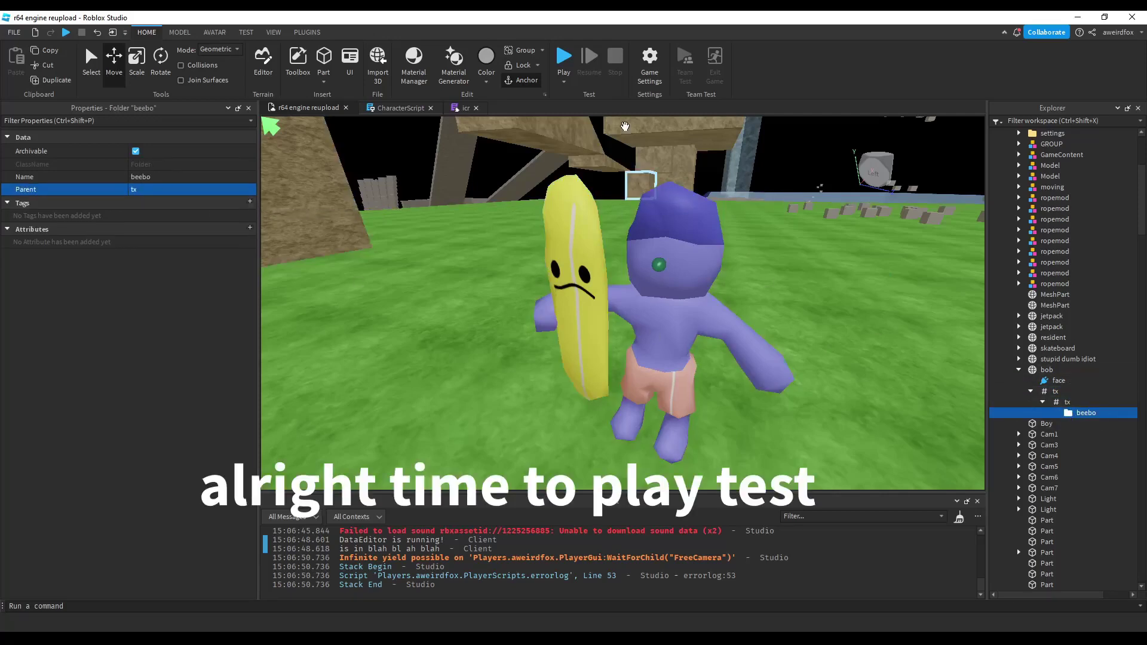
Start a playtest and run the character across the grass toward bob.
{"action": "left_click", "coordinate": [563, 60]}
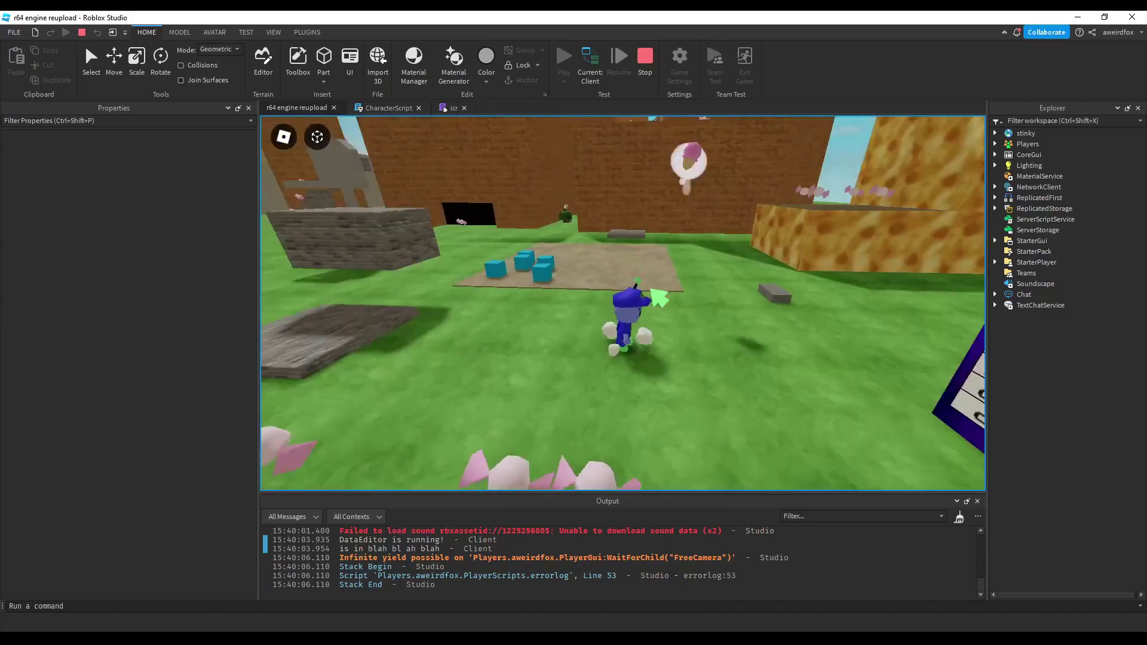
{"action": "right_click_drag", "start_coordinate": [710, 303], "coordinate": [762, 321]}
{"action": "key", "text": "w"}
{"action": "key", "text": "w"}
{"action": "key", "text": "space"}
{"action": "key", "text": "w"}
{"action": "key", "text": "space"}
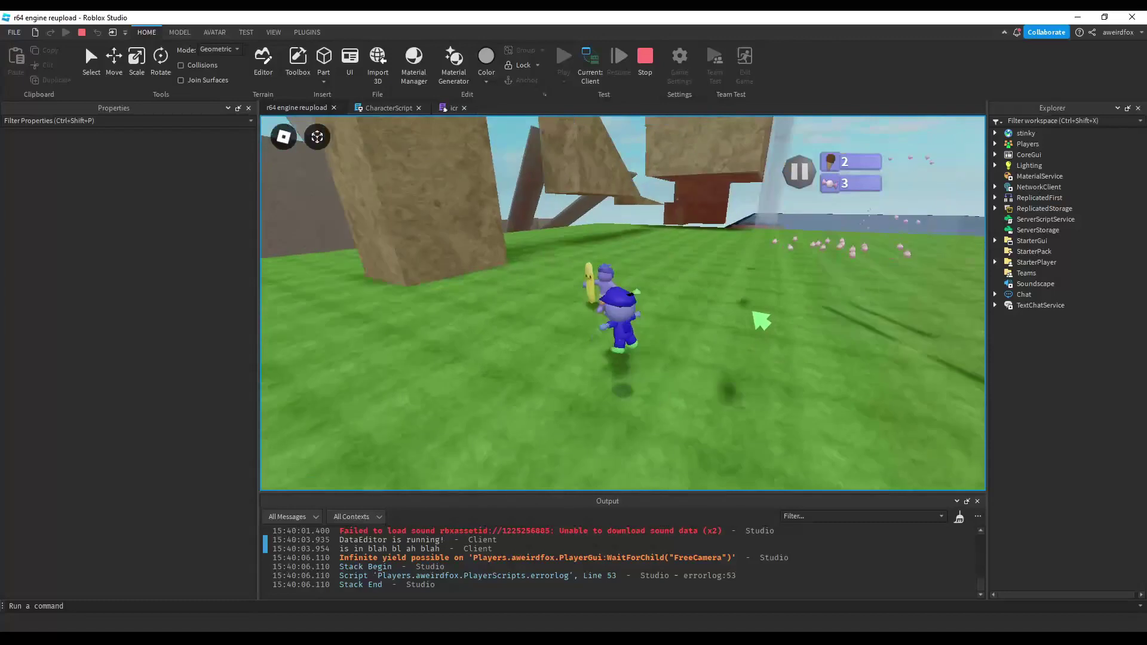
Talk to bob, advance through the dialogue lines, and stop the playtest.
{"action": "key", "text": "w"}
{"action": "key", "text": "e"}
{"action": "left_click", "coordinate": [760, 309]}
{"action": "left_click", "coordinate": [760, 309]}
{"action": "right_click_drag", "start_coordinate": [781, 316], "coordinate": [828, 337]}
{"action": "key", "text": "s"}
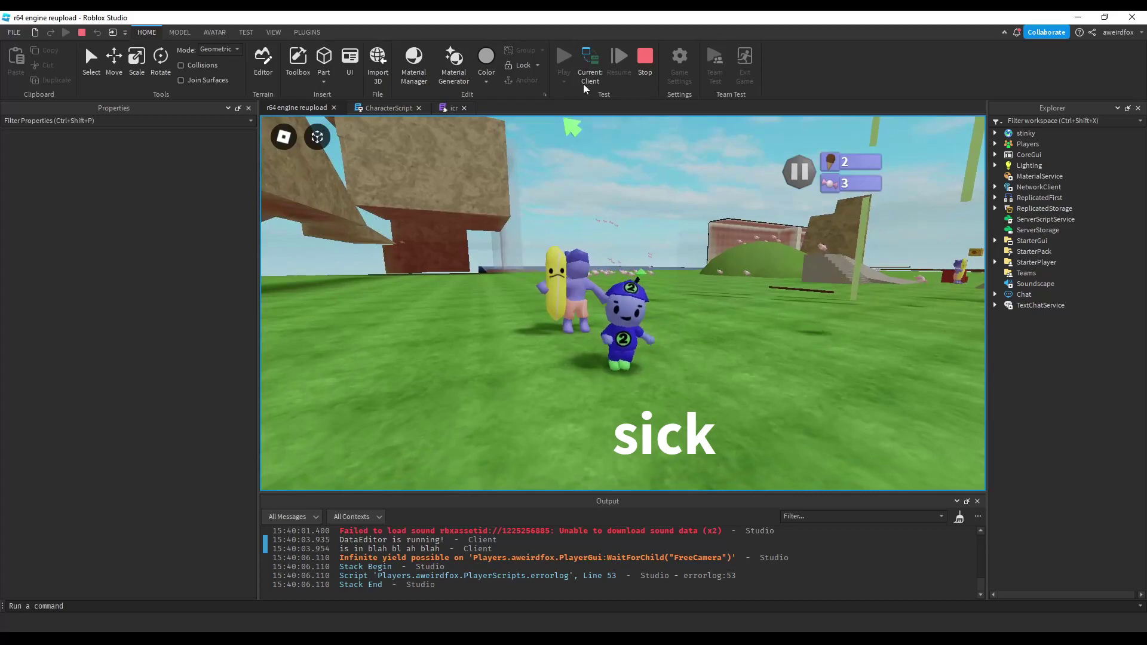
{"action": "left_click", "coordinate": [635, 66]}
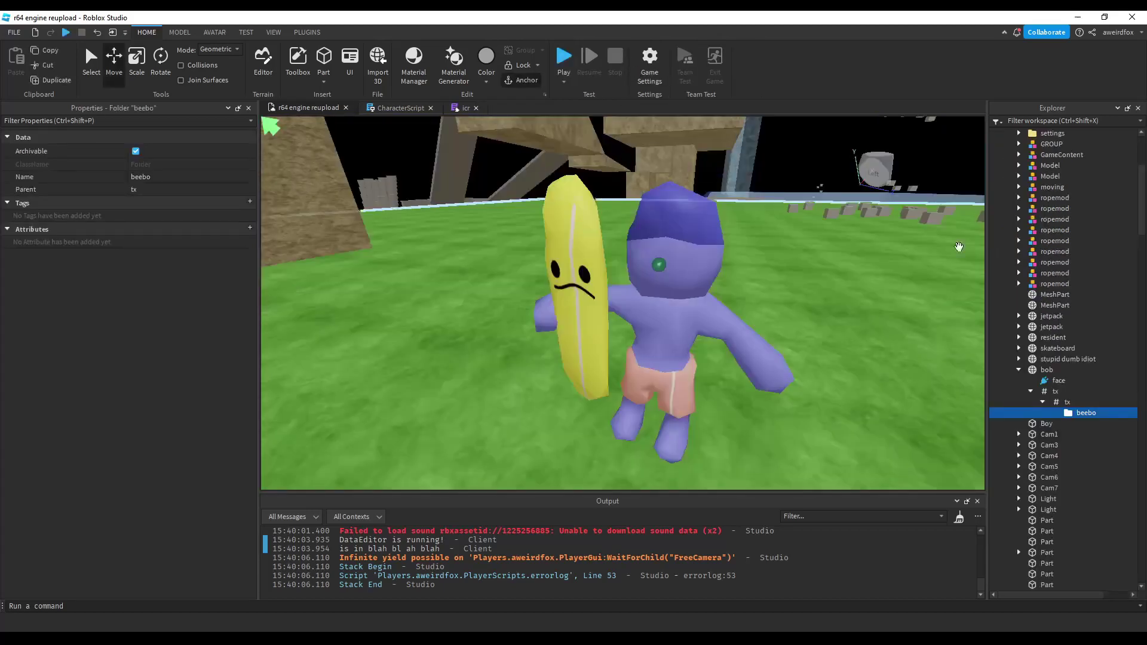
Add an IntValue named INT with value 1 inside bob's nested tx string value.
{"action": "left_click", "coordinate": [1067, 402]}
{"action": "left_click", "coordinate": [1079, 402]}
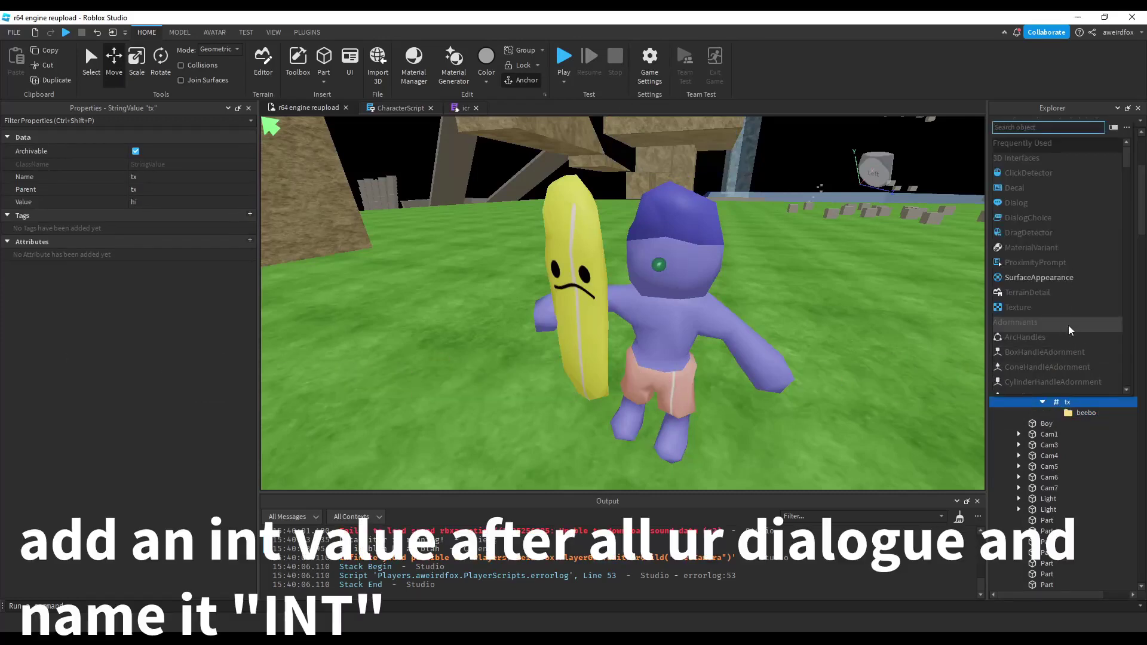
{"action": "type", "text": "int"}
{"action": "left_click", "coordinate": [1036, 142]}
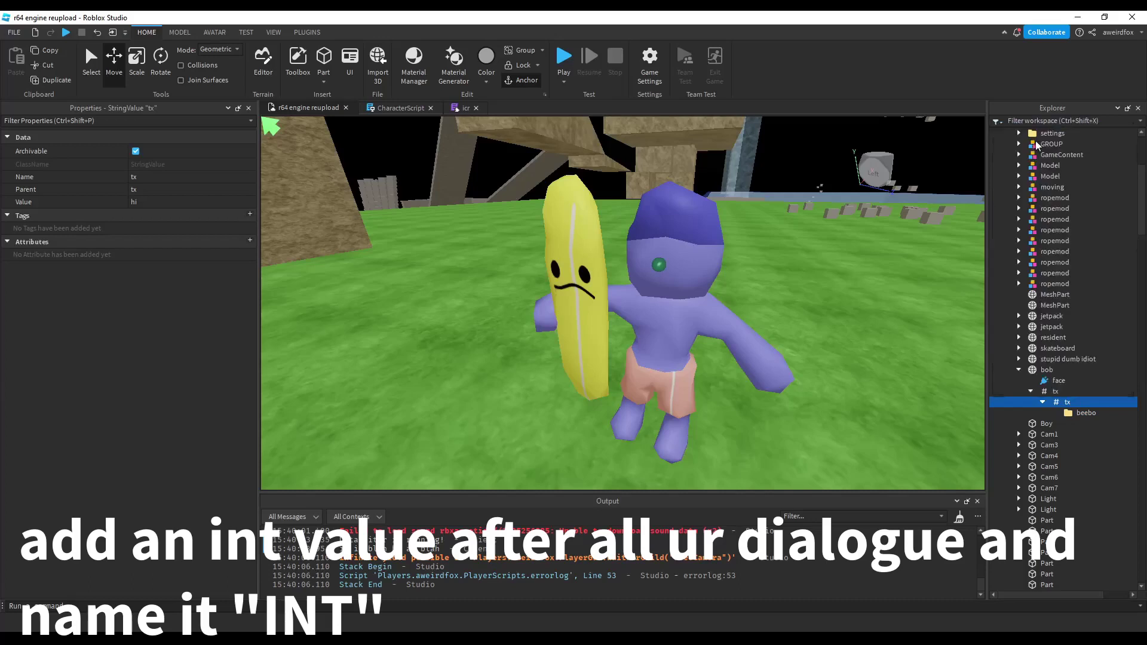
{"action": "left_click", "coordinate": [226, 180]}
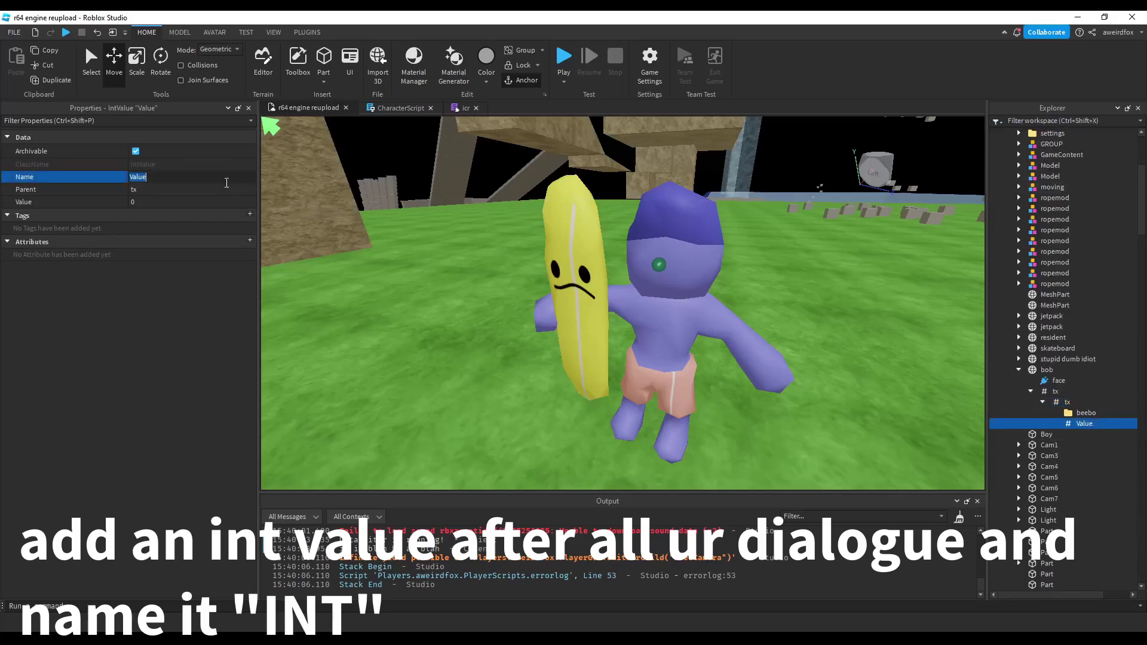
{"action": "type", "text": "INT"}
{"action": "left_click", "coordinate": [159, 200]}
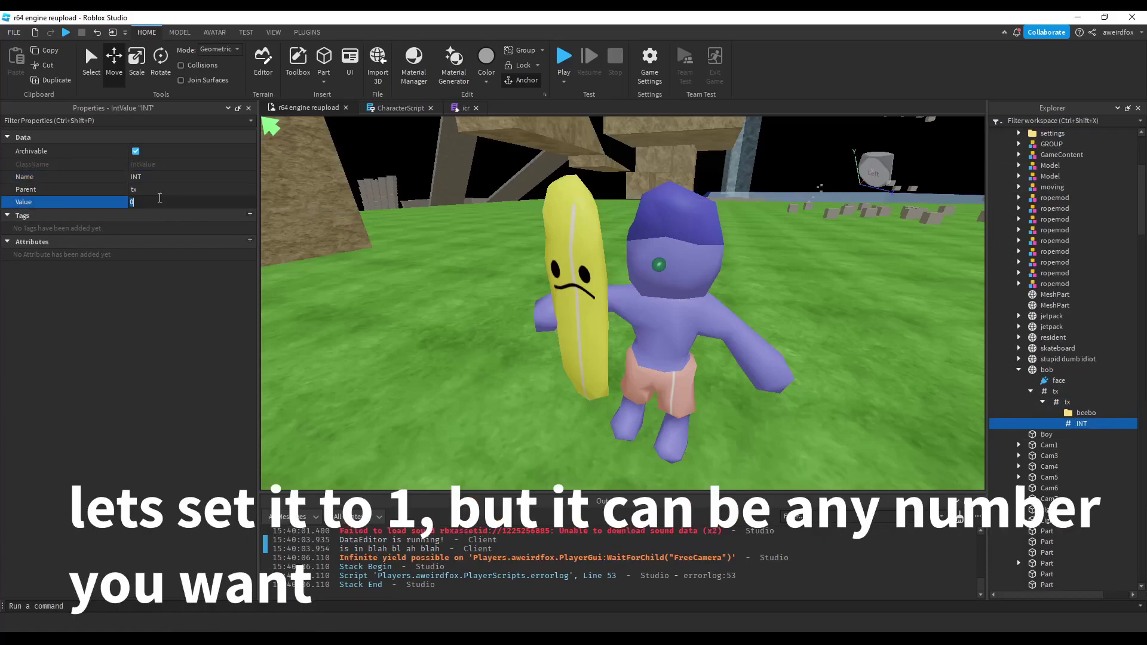
{"action": "type", "text": "1"}
{"action": "key", "text": "Return"}
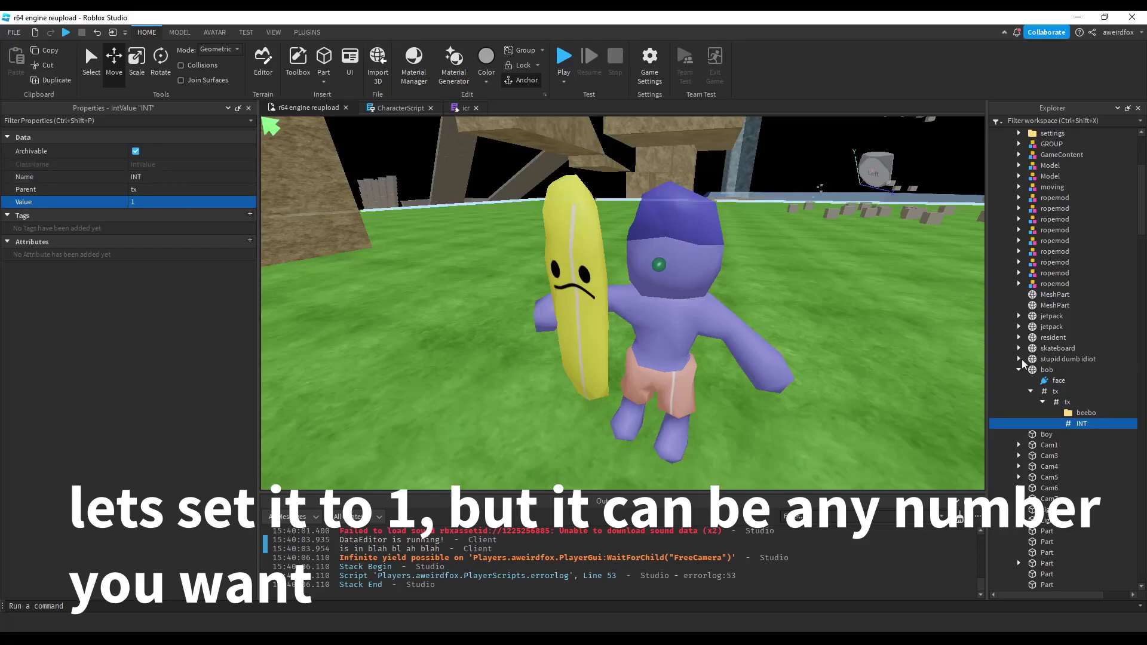
Search CharacterScript for 'tx' and locate the closing if/else block of the totext function.
{"action": "left_click", "coordinate": [407, 110]}
{"action": "key", "text": "ctrl+f"}
{"action": "type", "text": "'tx"}
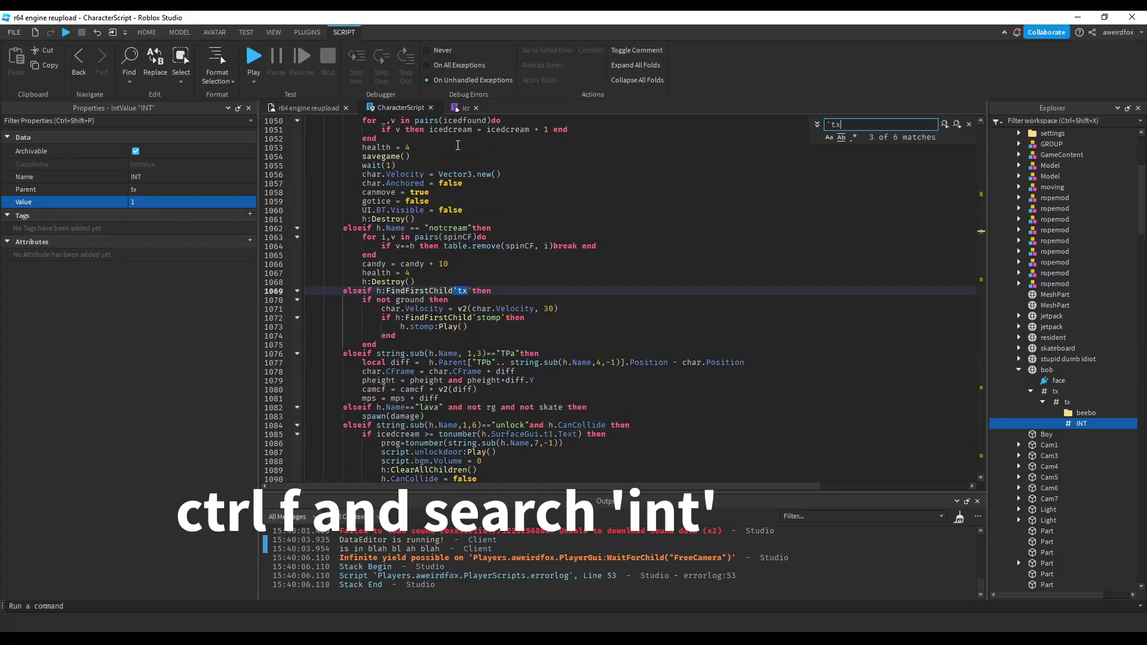
{"action": "key", "text": "Return"}
{"action": "key", "text": "Return"}
{"action": "key", "text": "Return"}
{"action": "key", "text": "Return"}
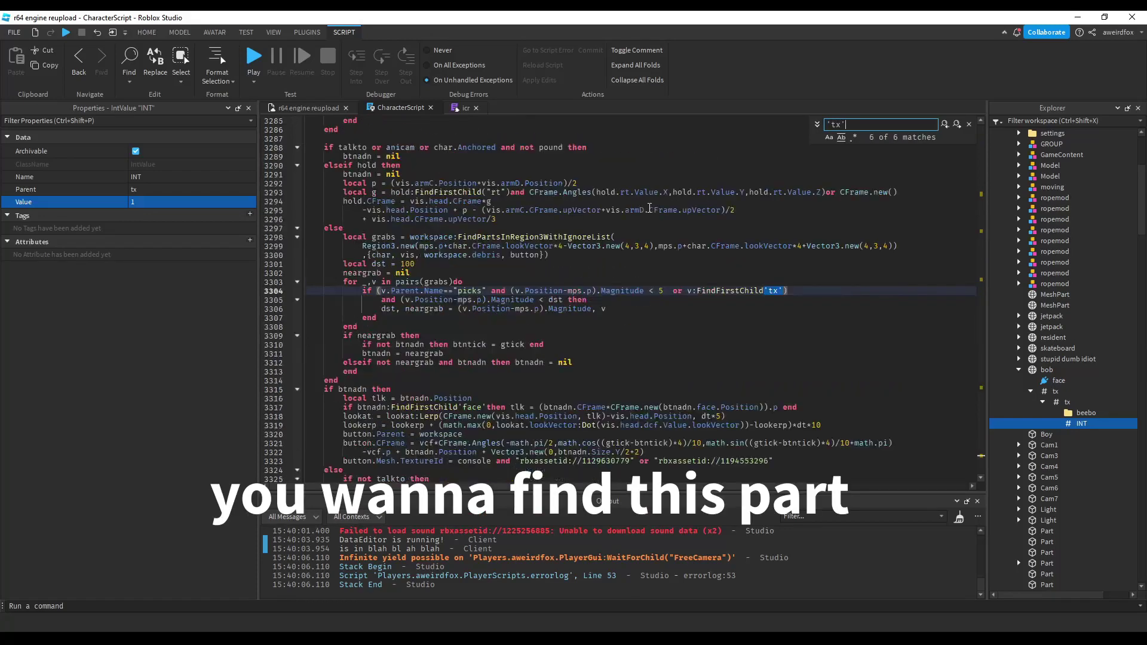
{"action": "left_click", "coordinate": [968, 125]}
{"action": "left_click_drag", "start_coordinate": [389, 347], "coordinate": [289, 292]}
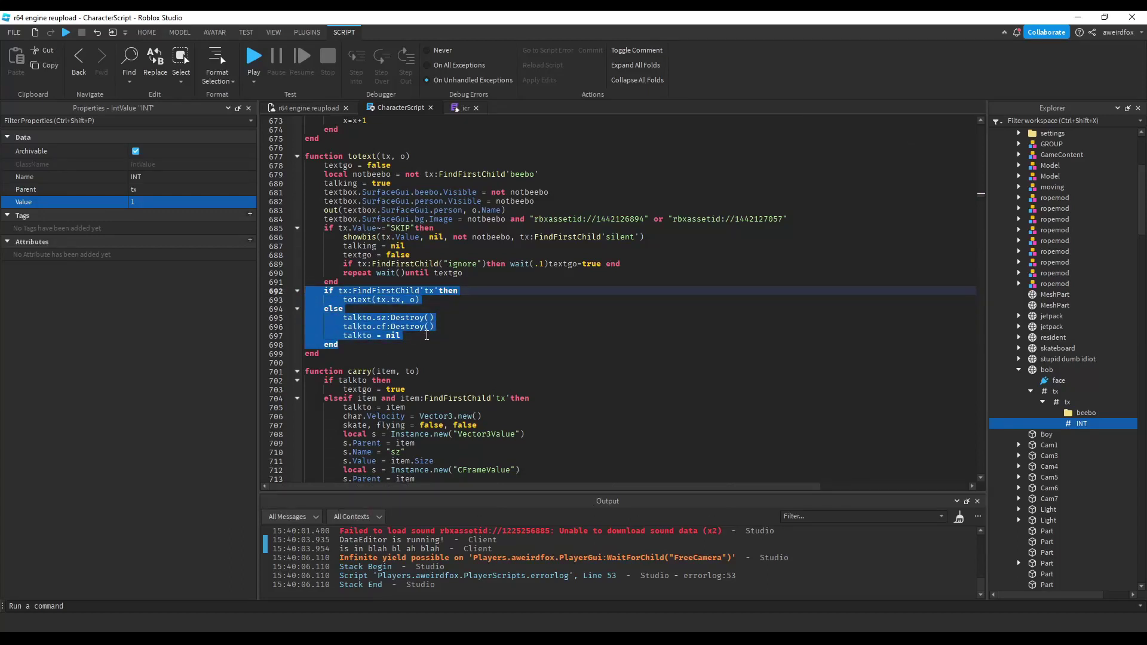
{"action": "left_click", "coordinate": [430, 300]}
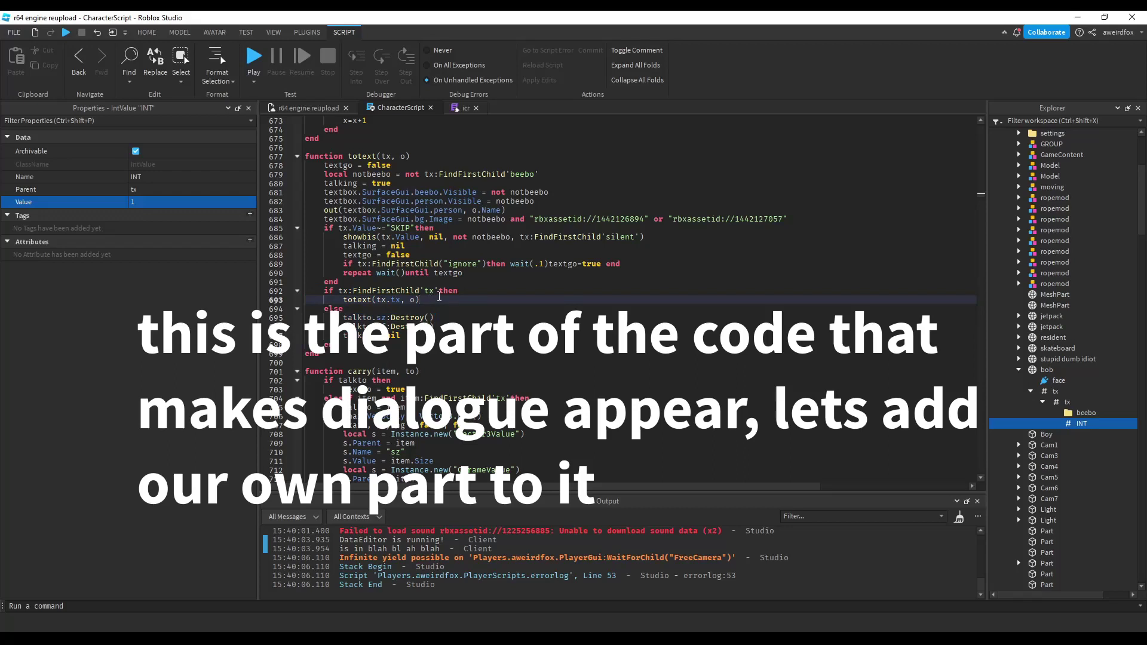
Add an if tx:FindFirstChild'INT' then block at the start of the else branch in totext.
{"action": "left_click", "coordinate": [440, 309]}
{"action": "key", "text": "Return"}
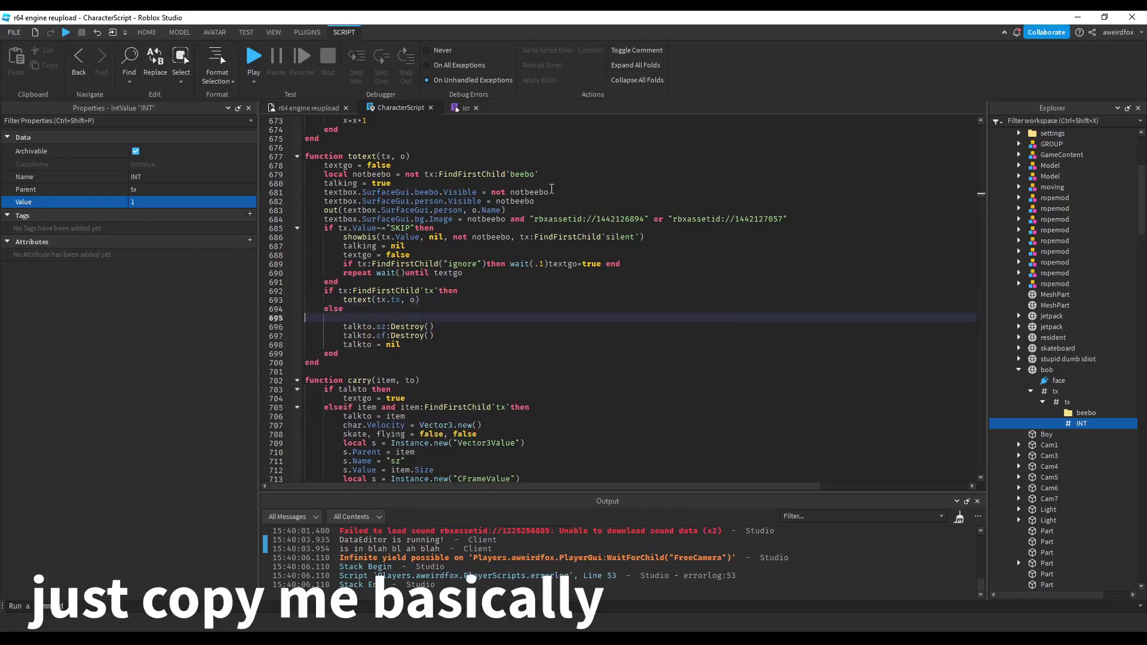
{"action": "type", "text": "if"}
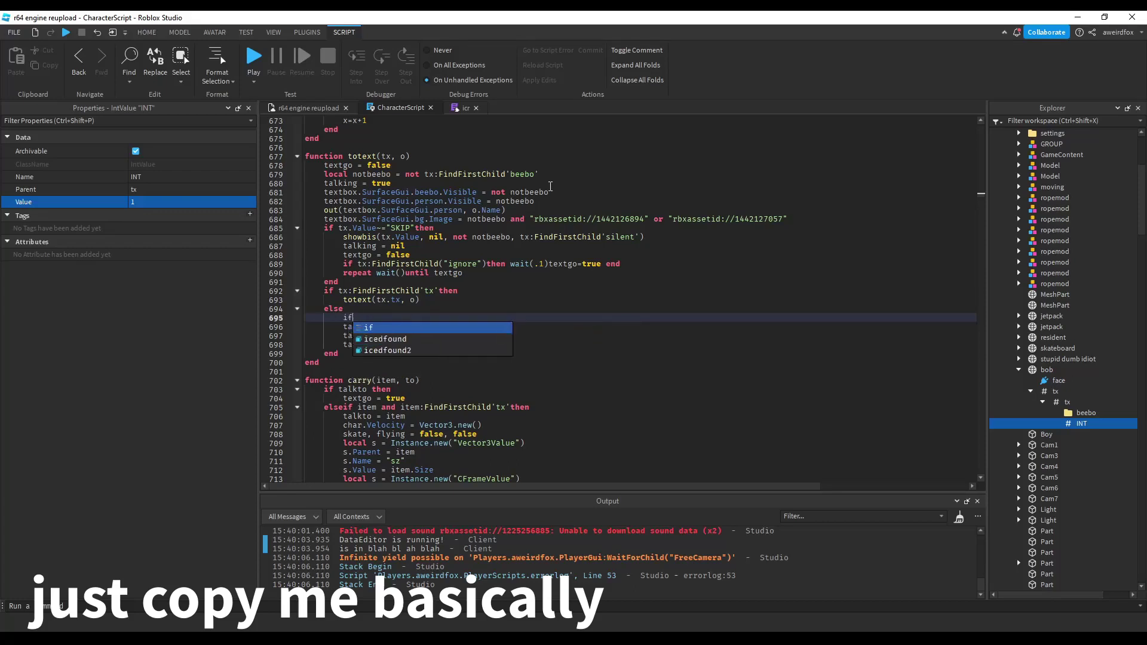
{"action": "type", "text": " tx:FindFirstChild'"}
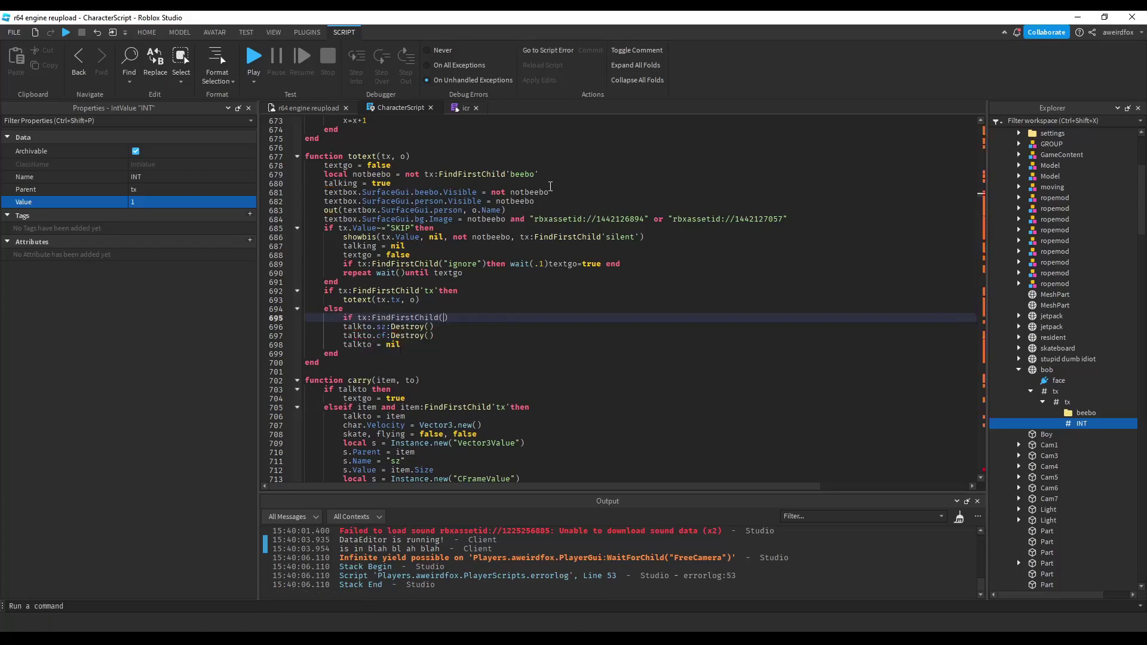
{"action": "type", "text": "INT' then"}
{"action": "key", "text": "Return"}
Inside the INT block, declare local int = tx.INT and add an if int.Value == 1 then condition.
{"action": "type", "text": "loca"}
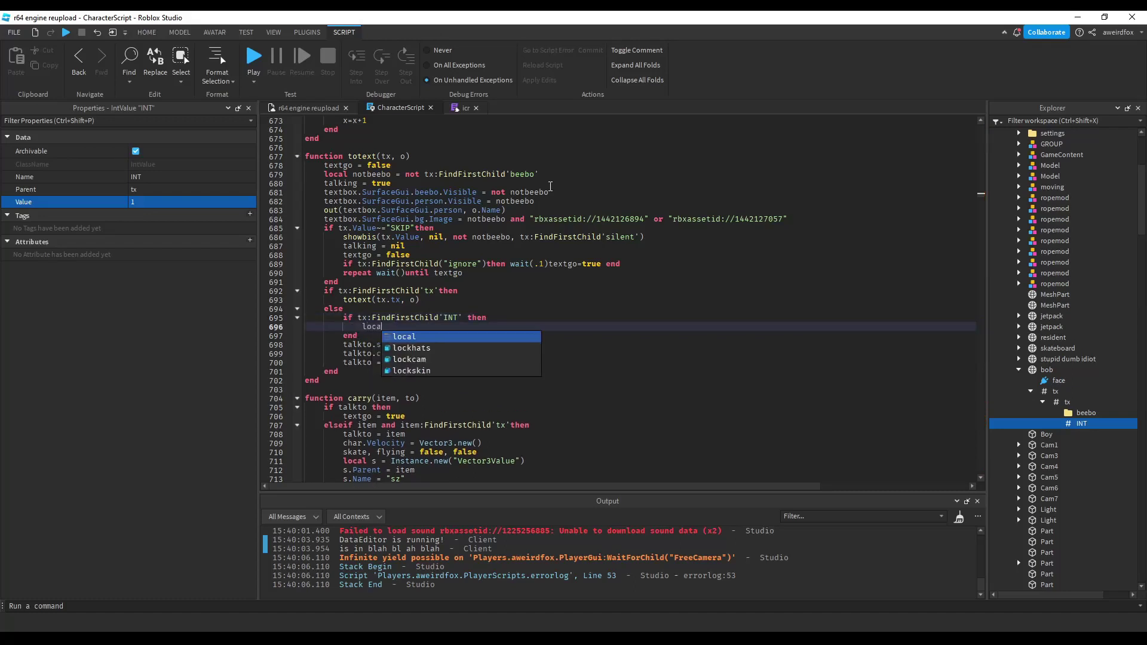
{"action": "type", "text": "l int = "}
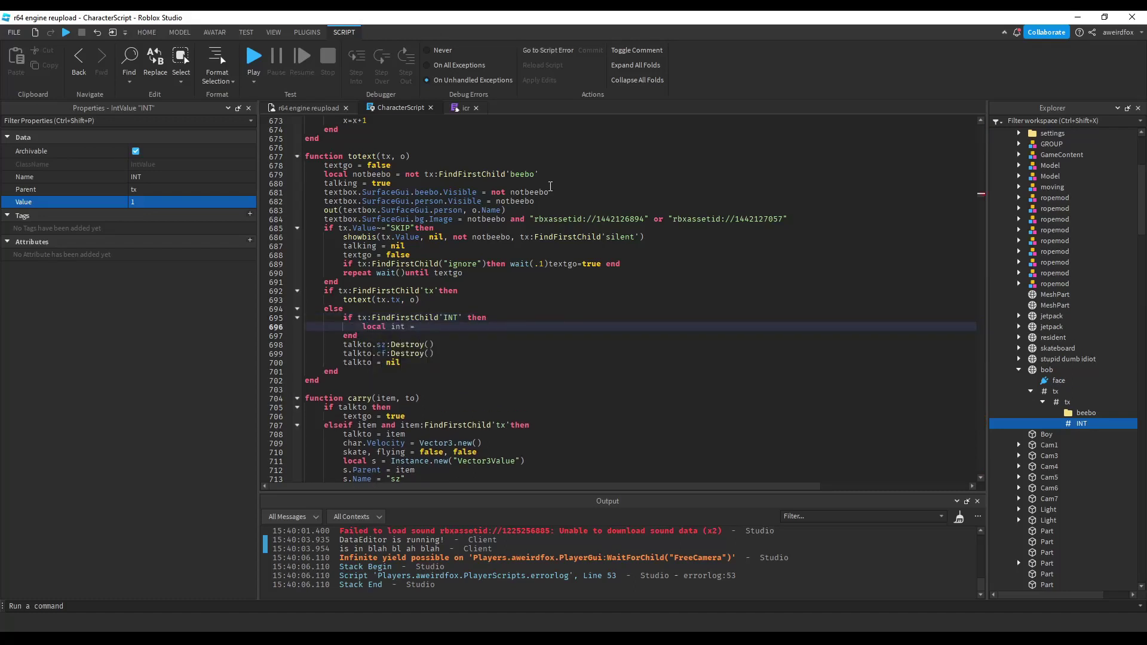
{"action": "type", "text": "t"}
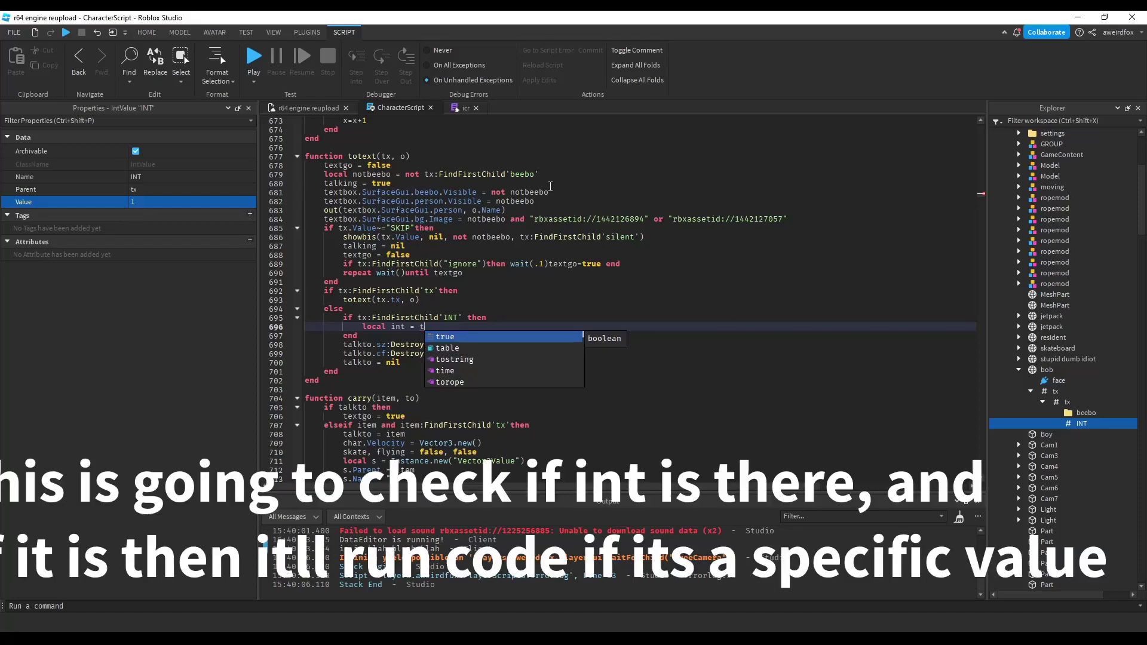
{"action": "type", "text": "x."}
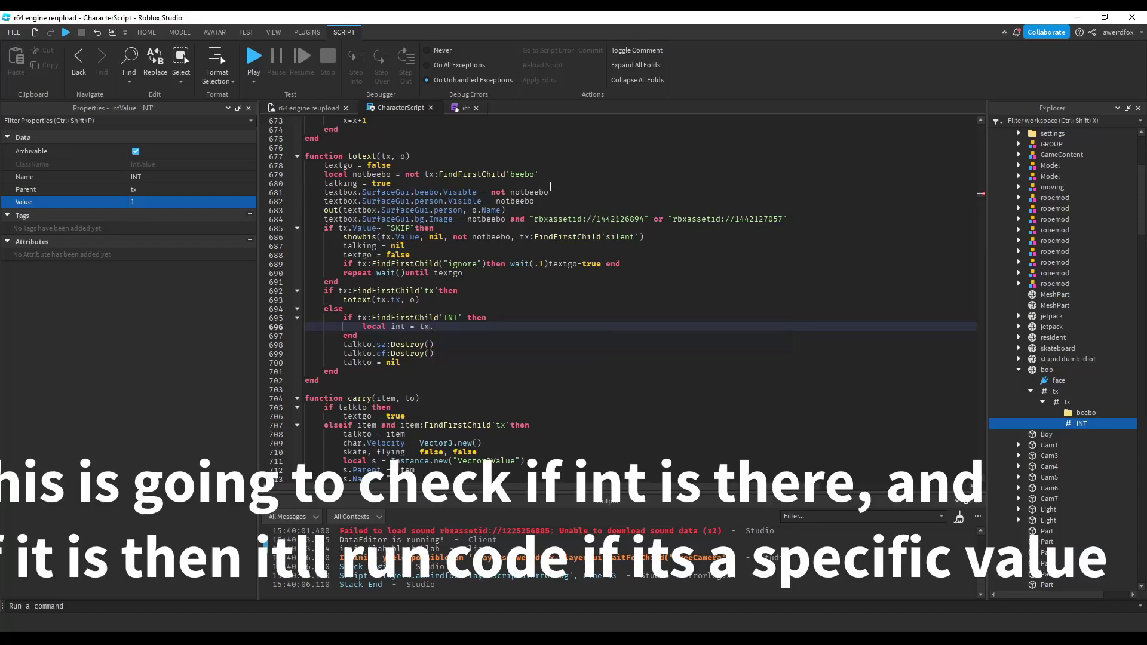
{"action": "type", "text": "INT."}
{"action": "key", "text": "BackSpace"}
{"action": "key", "text": "Return"}
{"action": "type", "text": "if int.Value == 1 then"}
{"action": "key", "text": "Return"}
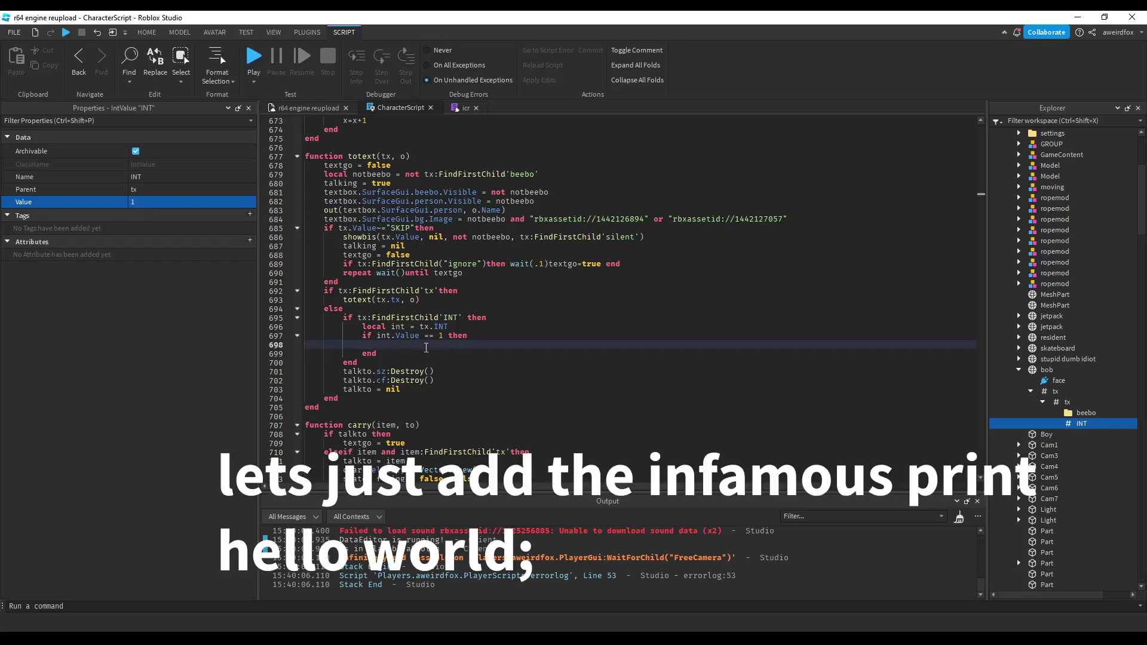
Add print("Hello World!") inside the int.Value == 1 condition.
{"action": "type", "text": "print(\"Hello Woro"}
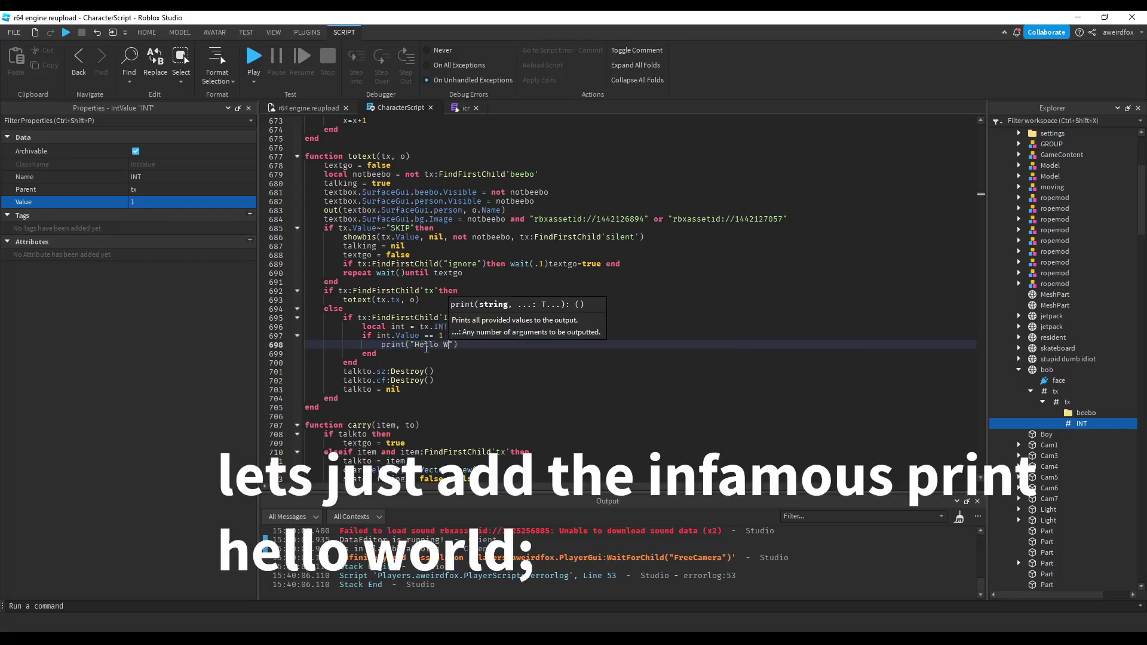
{"action": "key", "text": "BackSpace"}
{"action": "type", "text": "ld!"}
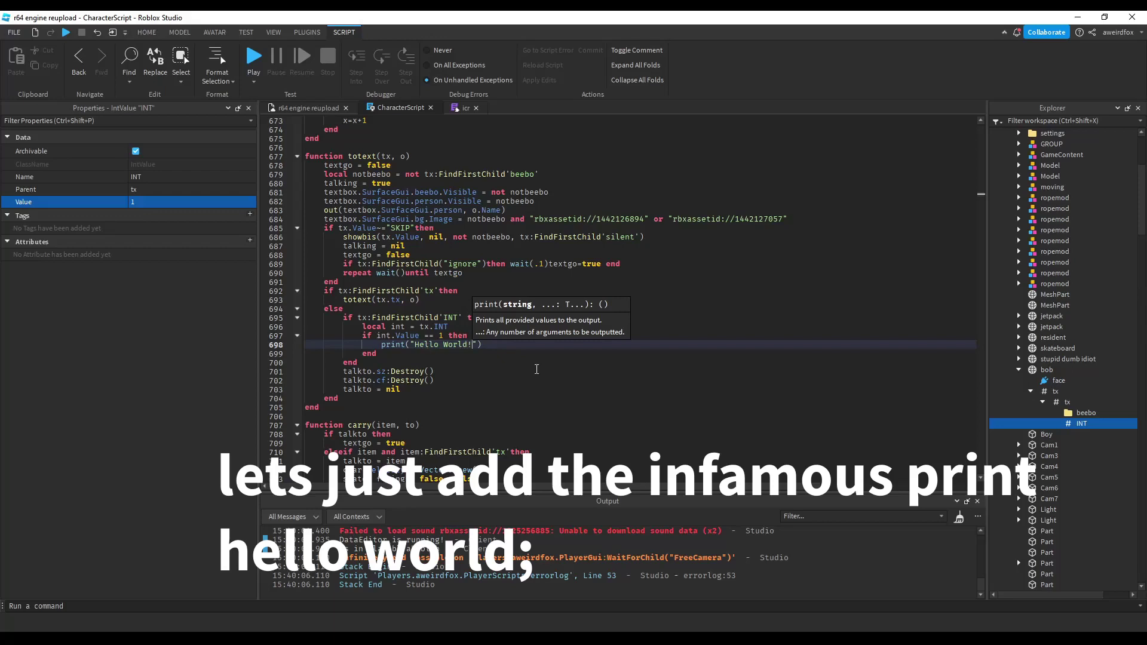
{"action": "key", "text": "Down"}
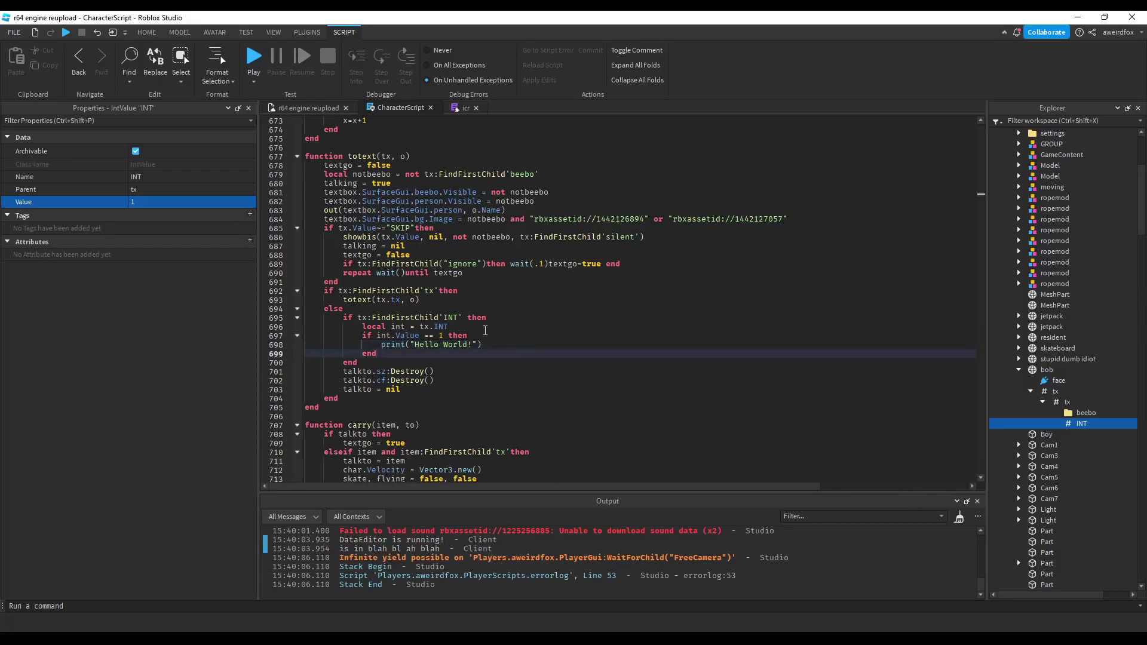
Playtest the place, run the character to bob, and advance through his dialogue to trigger the INT code.
{"action": "left_click", "coordinate": [308, 108]}
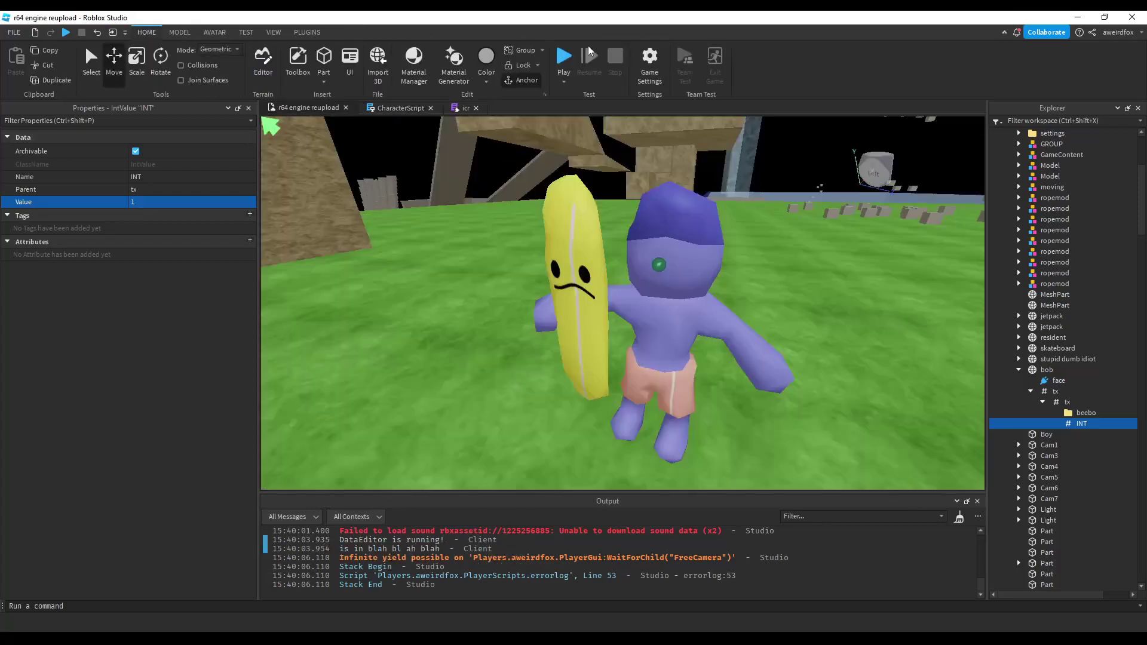
{"action": "left_click", "coordinate": [566, 63]}
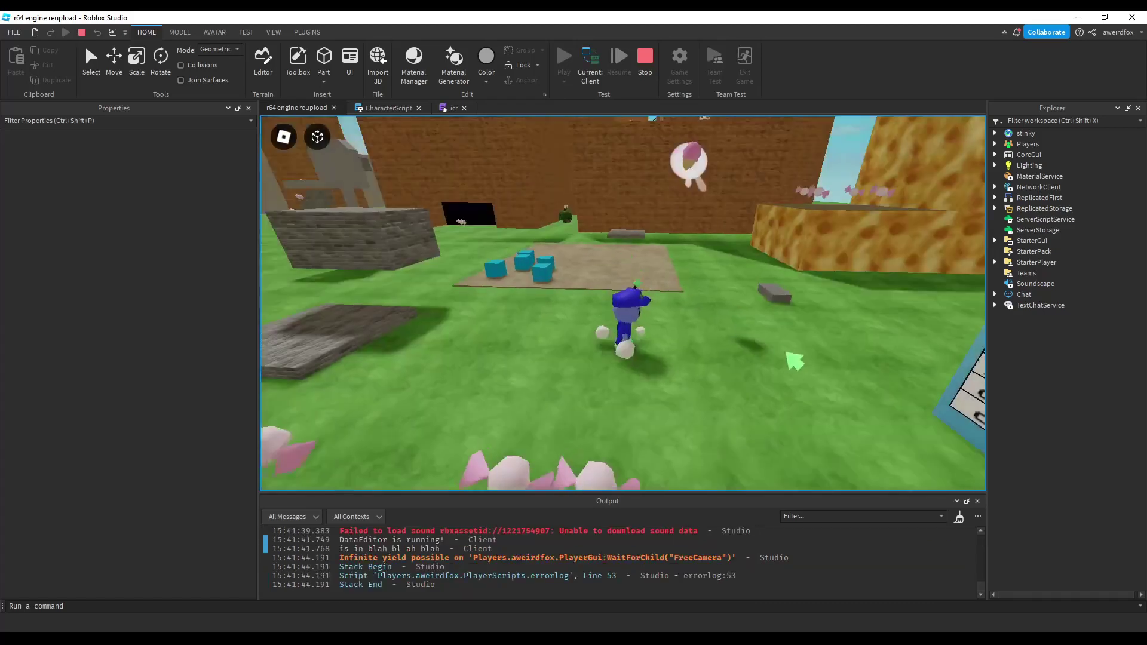
{"action": "key", "text": "w"}
{"action": "right_click_drag", "start_coordinate": [788, 354], "coordinate": [816, 363]}
{"action": "key", "text": "space"}
{"action": "key", "text": "w"}
{"action": "key", "text": "w"}
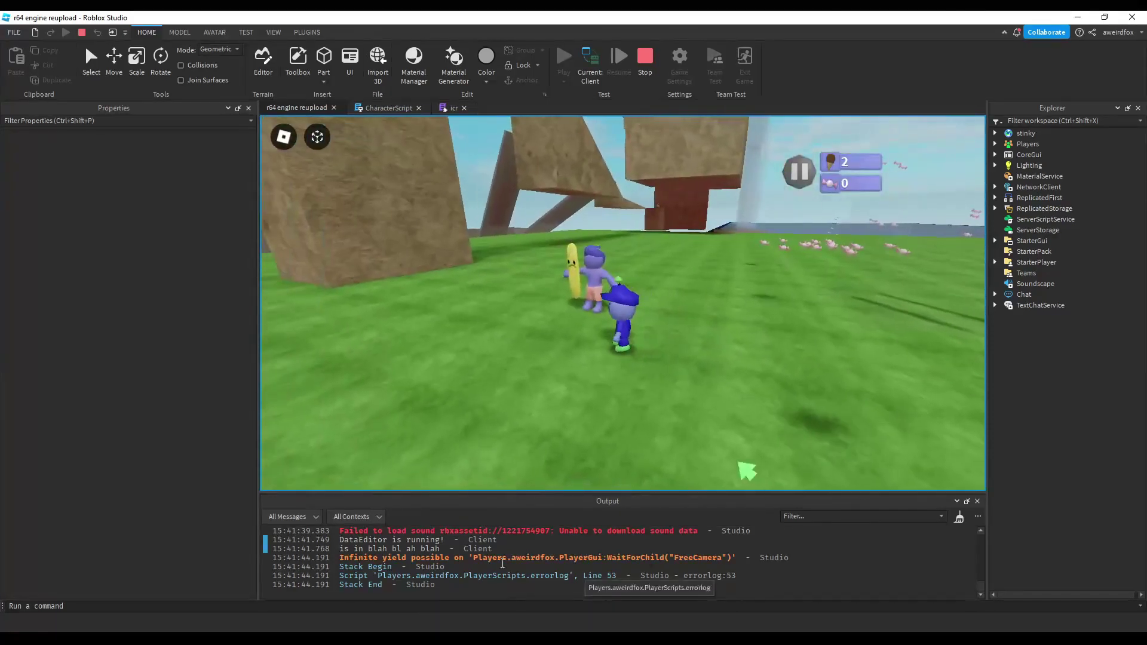
{"action": "key", "text": "e"}
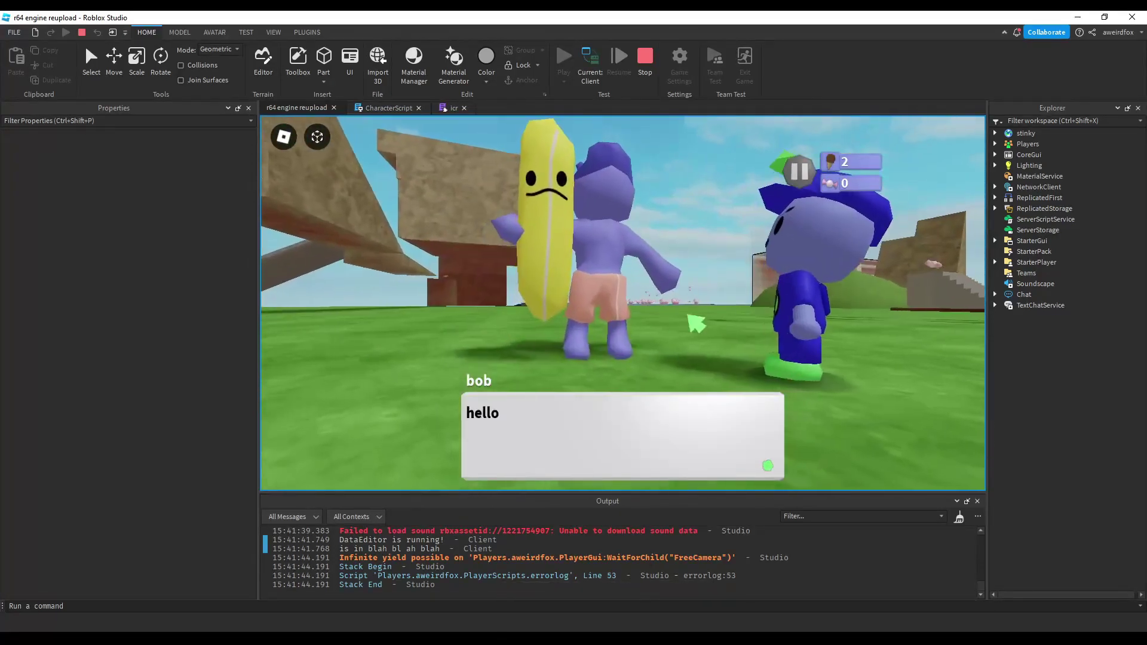
{"action": "key", "text": "e"}
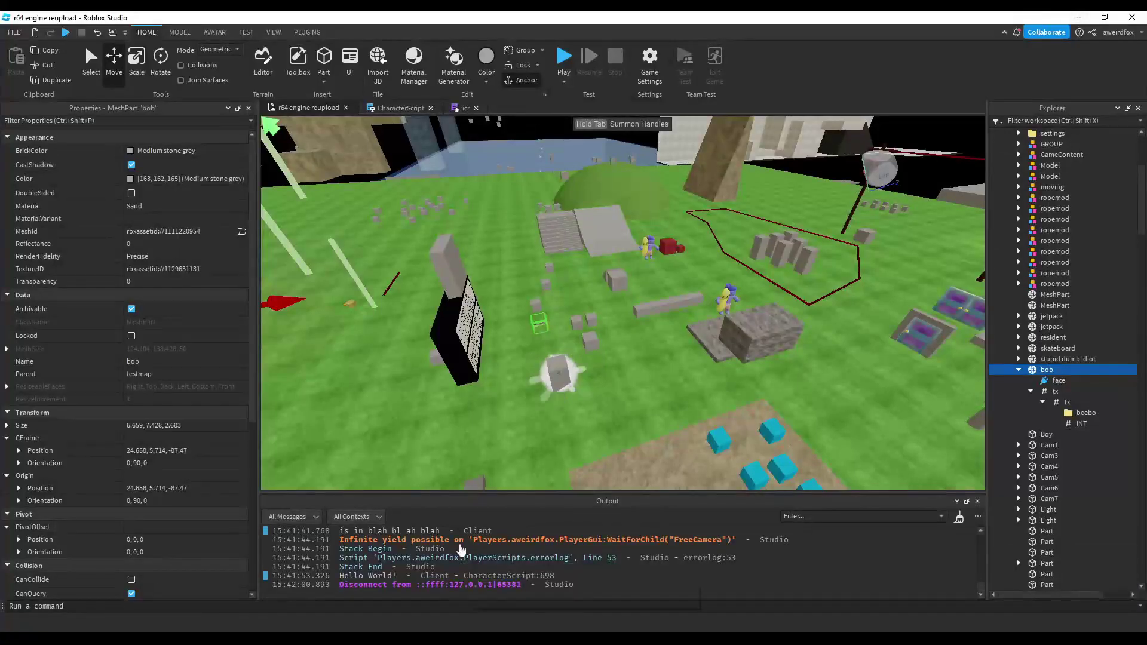
Insert a new block part, anchor it, and move it into the testmap folder.
{"action": "key", "text": "f"}
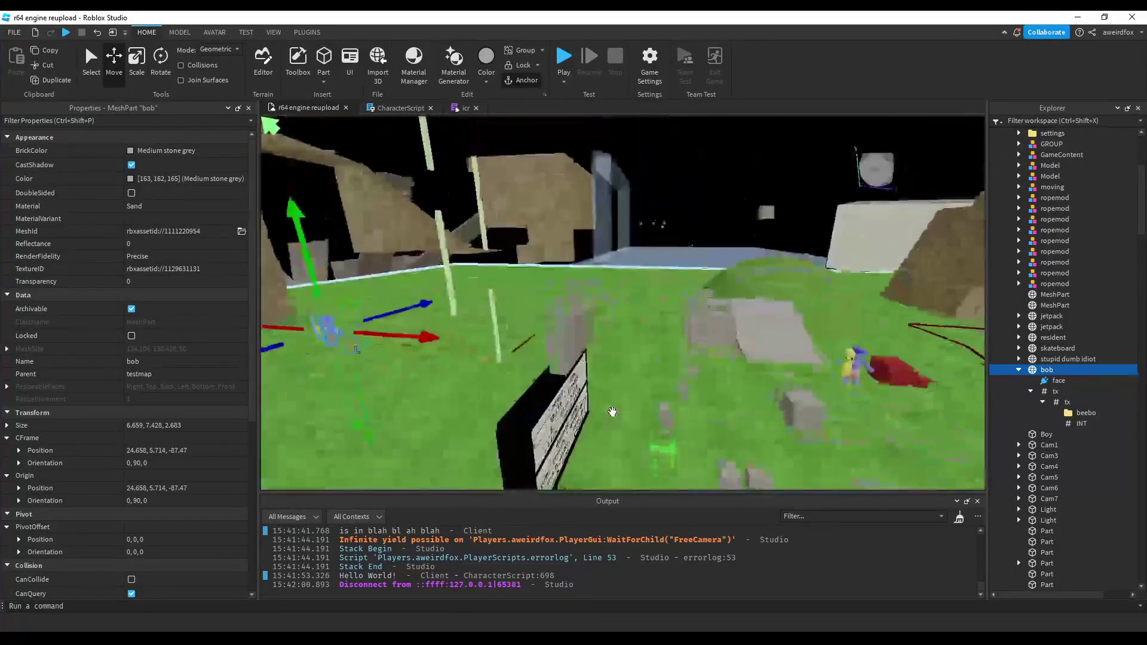
{"action": "key", "text": "w"}
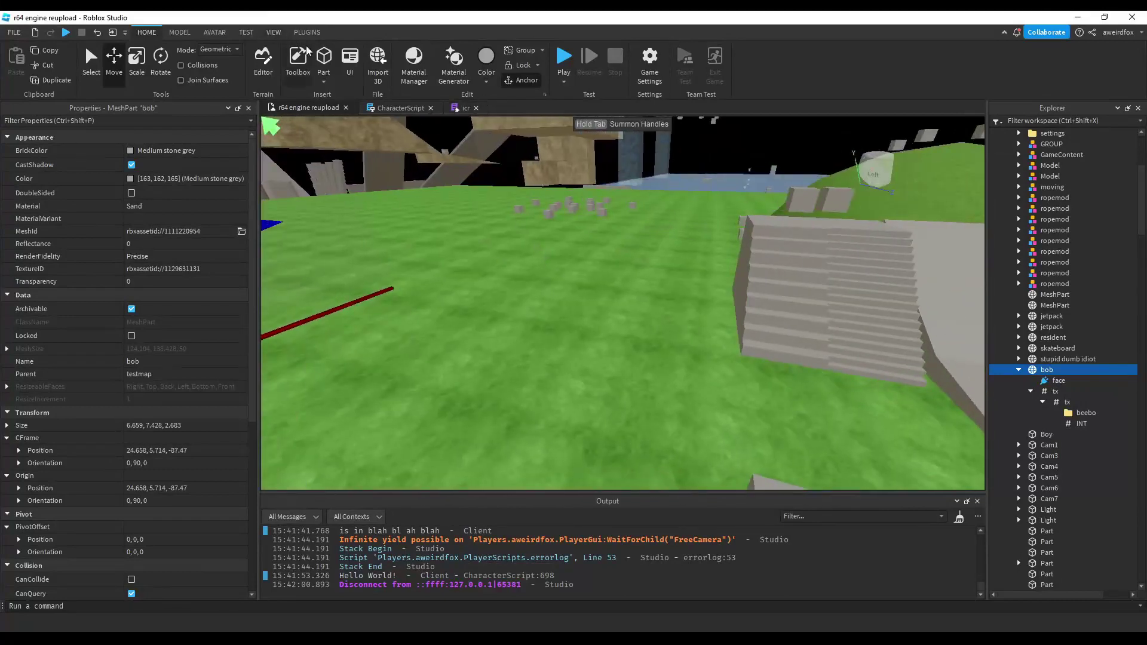
{"action": "scroll", "coordinate": [1051, 224], "scroll_direction": "up", "scroll_amount": 4}
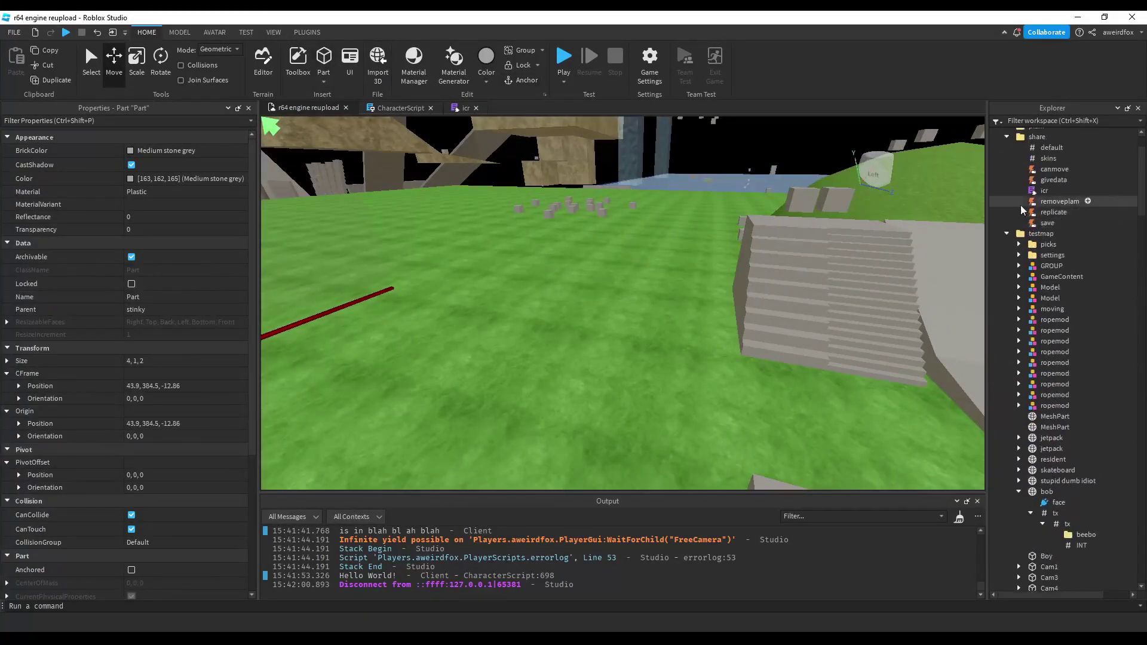
{"action": "left_click", "coordinate": [1005, 233]}
{"action": "left_click", "coordinate": [522, 84]}
{"action": "left_click_drag", "start_coordinate": [1034, 337], "coordinate": [1043, 295]}
Place the new part on the open grass and rotate it 90 degrees.
{"action": "key", "text": "f"}
{"action": "left_click_drag", "start_coordinate": [681, 254], "coordinate": [599, 328]}
{"action": "key", "text": "f"}
{"action": "key", "text": "ctrl+r"}
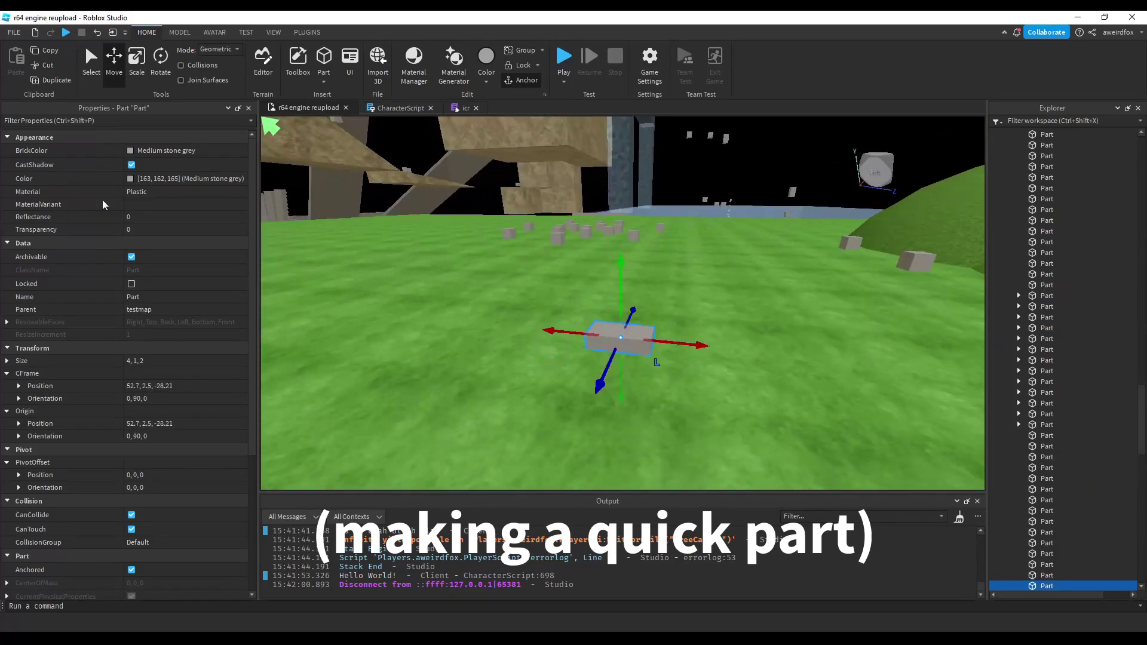
Set the part's BrickColor to Really red and scale it up to about 28.8 × 7.97 × 14.4.
{"action": "left_click", "coordinate": [162, 151]}
{"action": "left_click", "coordinate": [188, 257]}
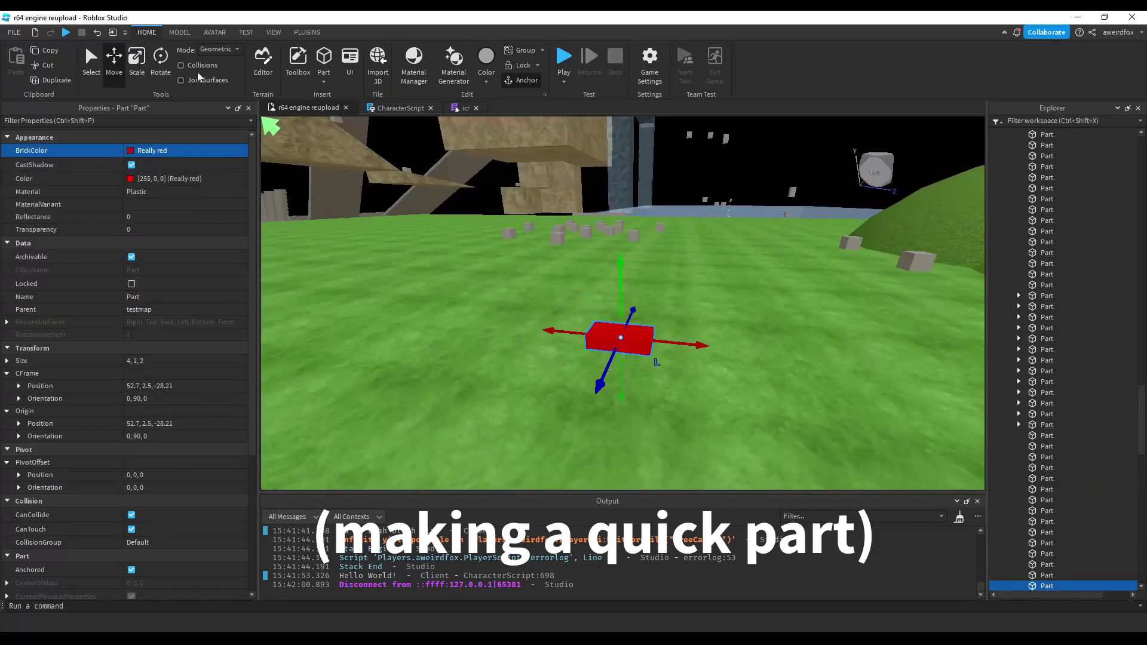
{"action": "left_click", "coordinate": [136, 69]}
{"action": "left_click_drag", "start_coordinate": [619, 318], "coordinate": [630, 279], "text": "shift"}
{"action": "right_click_drag", "start_coordinate": [629, 279], "coordinate": [647, 273]}
{"action": "scroll", "coordinate": [647, 273], "scroll_direction": "down", "scroll_amount": 3}
{"action": "scroll", "coordinate": [647, 273], "scroll_direction": "down", "scroll_amount": 1}
{"action": "left_click_drag", "start_coordinate": [657, 265], "coordinate": [658, 259]}
{"action": "scroll", "coordinate": [658, 258], "scroll_direction": "down", "scroll_amount": 4}
{"action": "right_click_drag", "start_coordinate": [612, 339], "coordinate": [659, 289]}
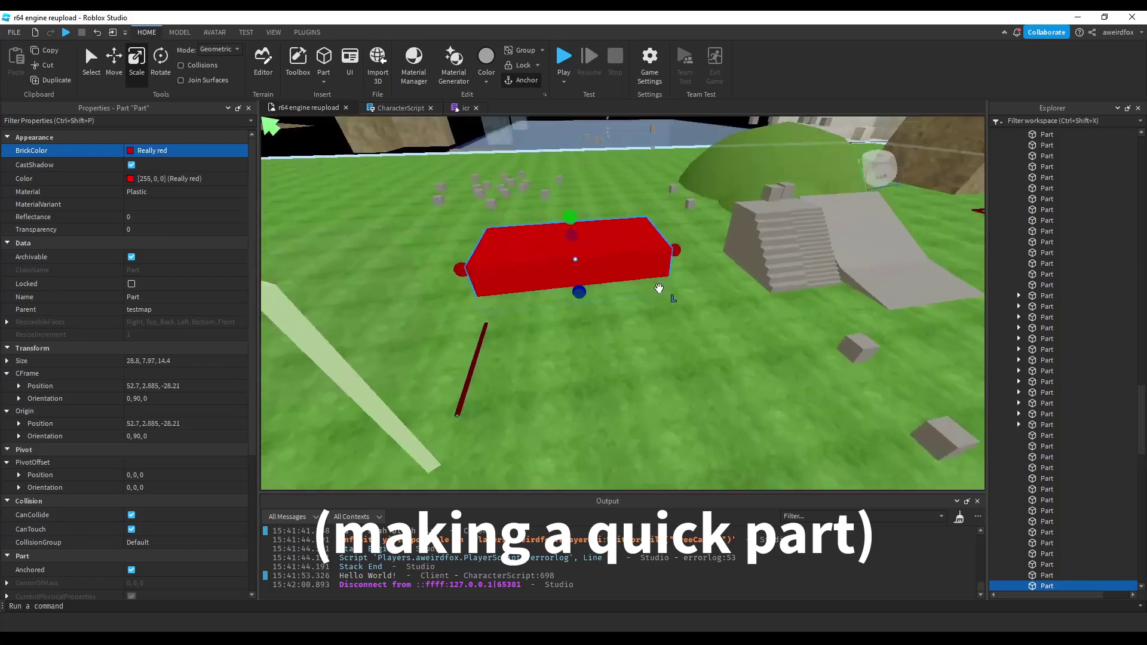
Rename the red part as functioningpart.
{"action": "left_click", "coordinate": [59, 121]}
{"action": "type", "text": "na"}
{"action": "left_click", "coordinate": [175, 163]}
{"action": "type", "text": "test"}
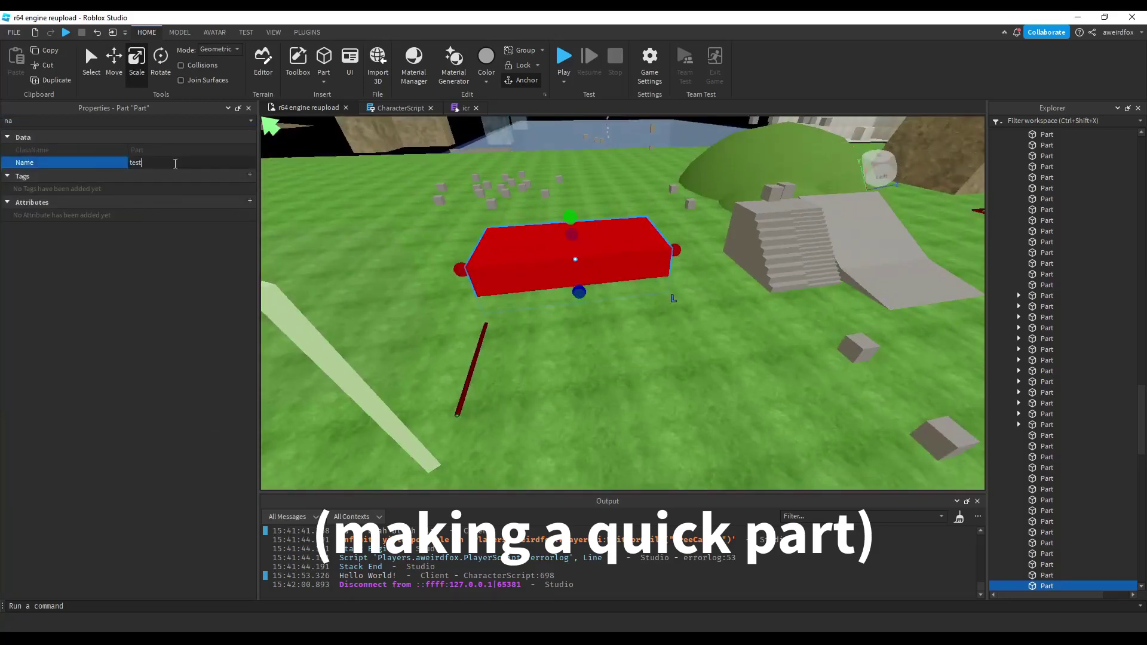
{"action": "type", "text": "part"}
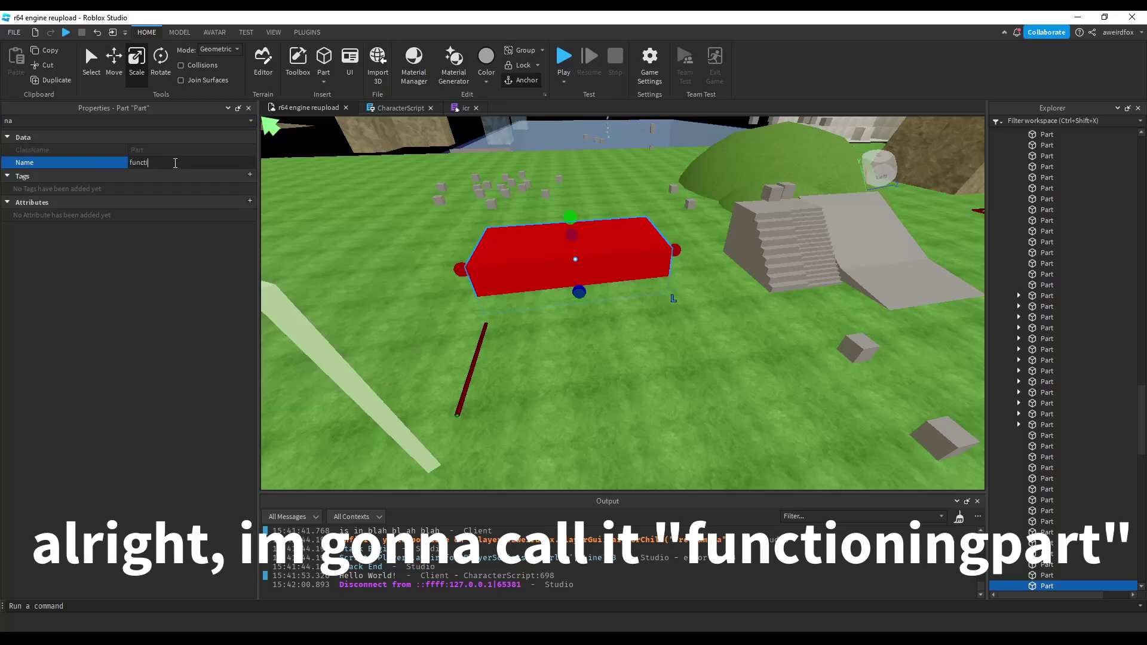
{"action": "type", "text": "t"}
{"action": "key", "text": "Return"}
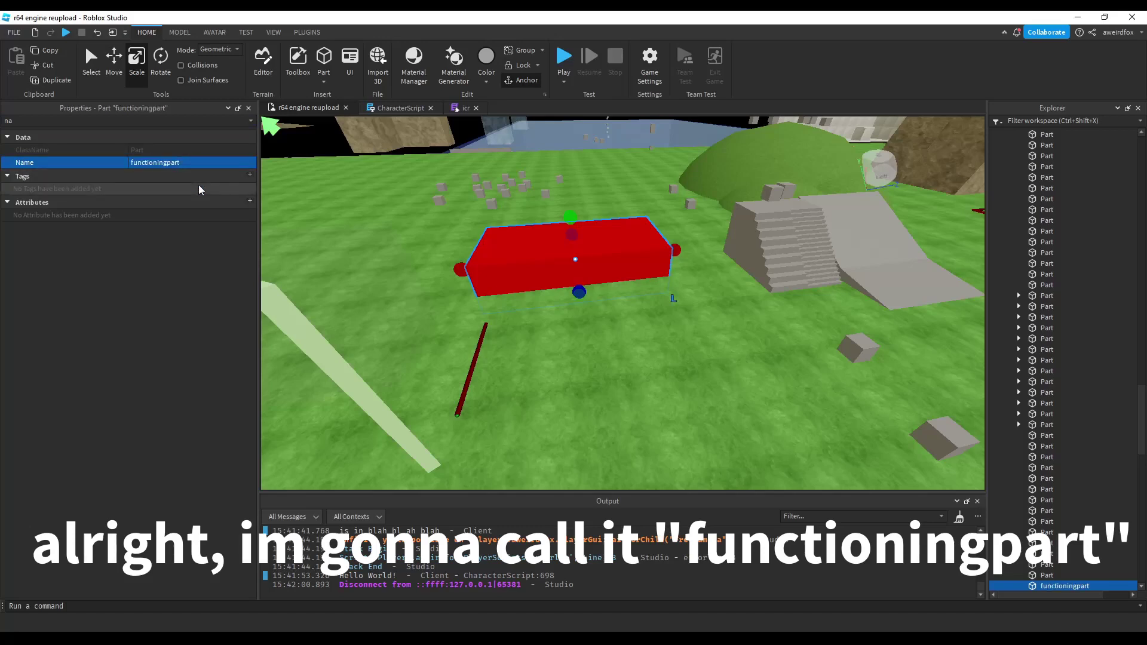
Search CharacterScript for "function touch" to locate the touched function.
{"action": "right_click_drag", "start_coordinate": [461, 261], "coordinate": [461, 259]}
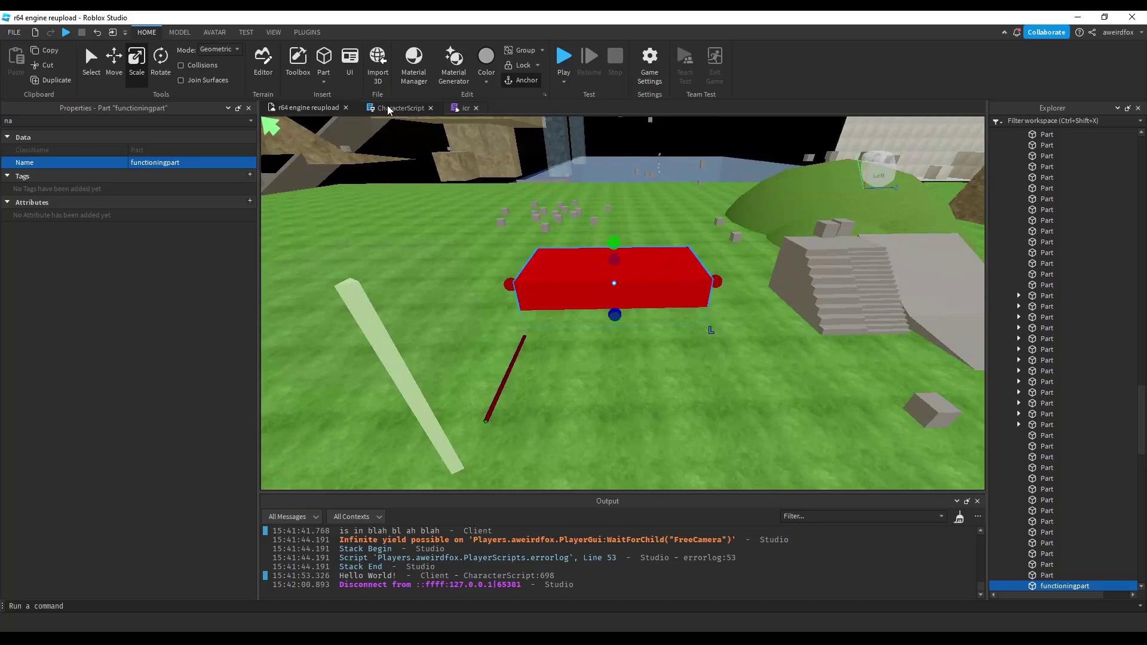
{"action": "left_click", "coordinate": [412, 108]}
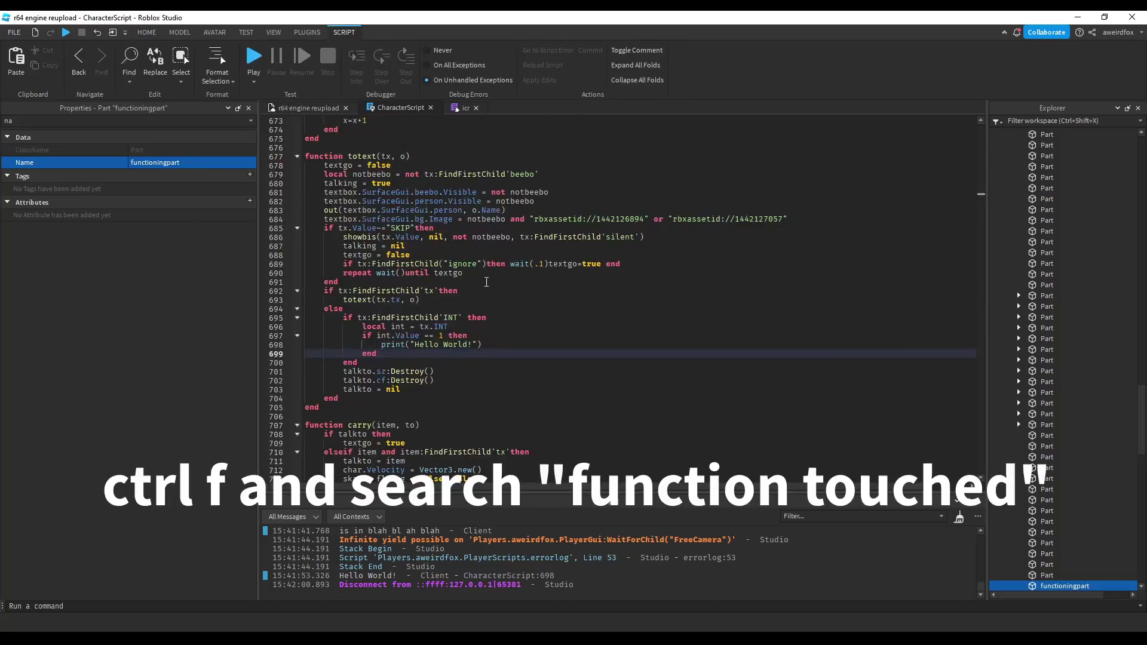
{"action": "key", "text": "ctrl+f"}
{"action": "type", "text": "function touch"}
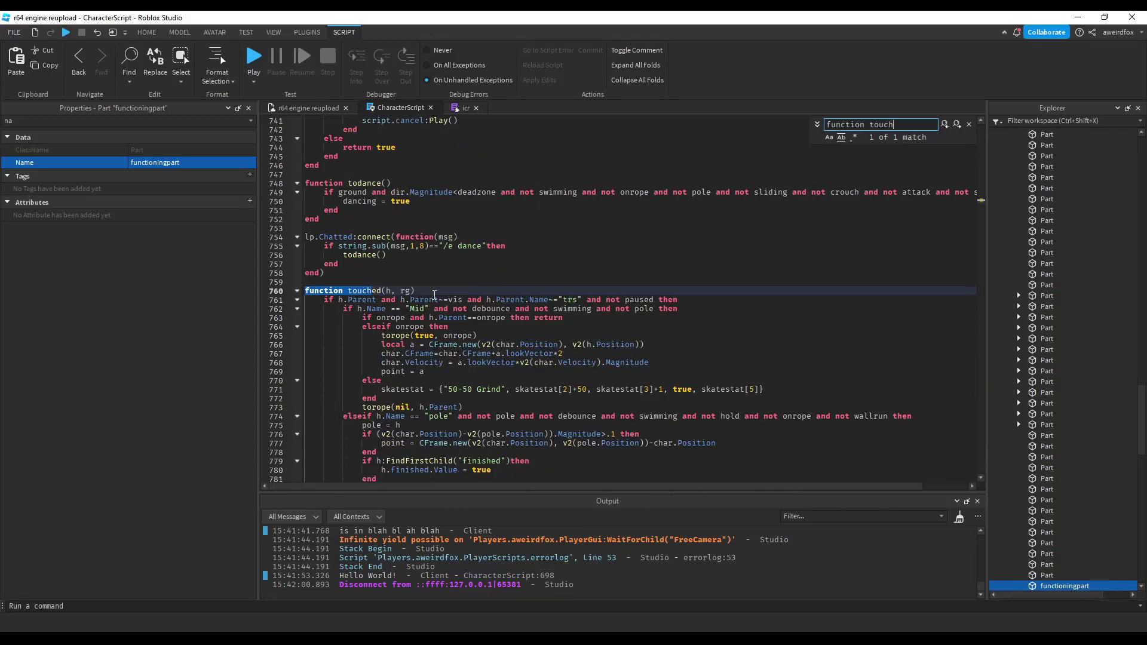
{"action": "scroll", "coordinate": [435, 294], "scroll_direction": "down", "scroll_amount": 2}
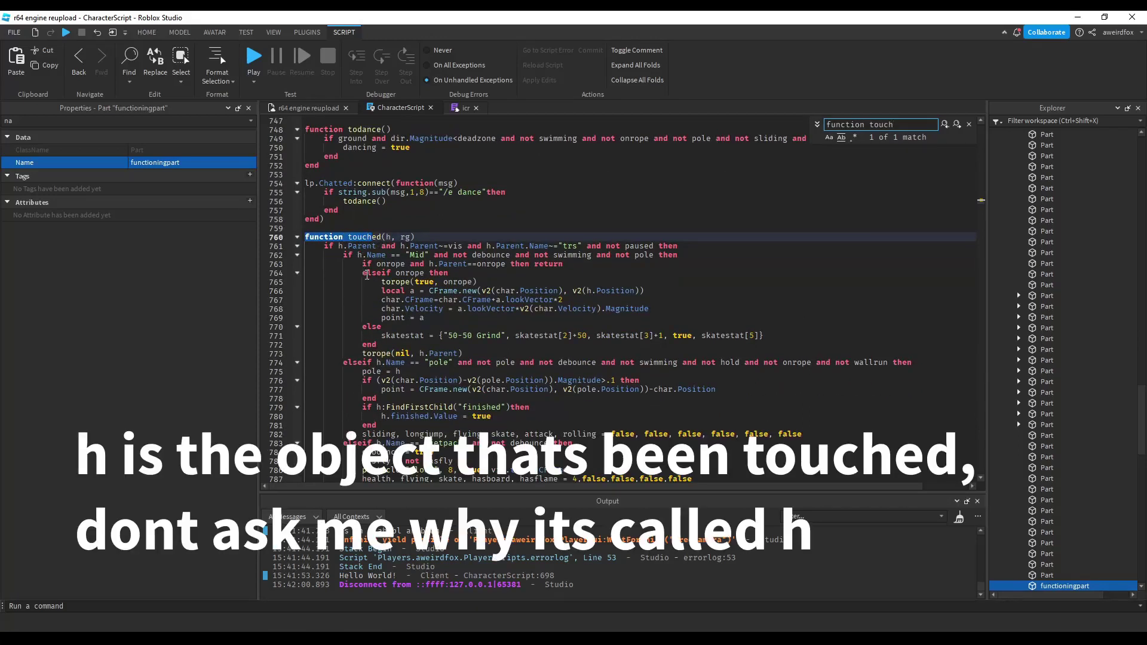
Add an elseif branch for h.Name == "functioningpart" after the torope(nil, h.Parent) line that prints "Hello World!".
{"action": "left_click", "coordinate": [496, 355]}
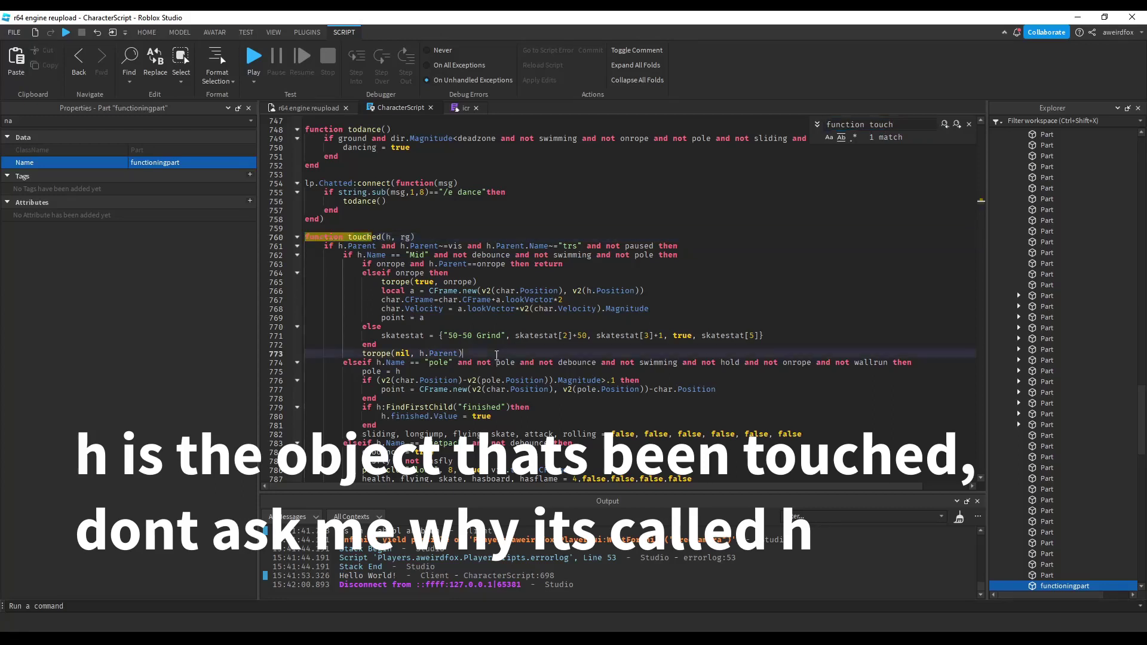
{"action": "key", "text": "Return"}
{"action": "type", "text": "else"}
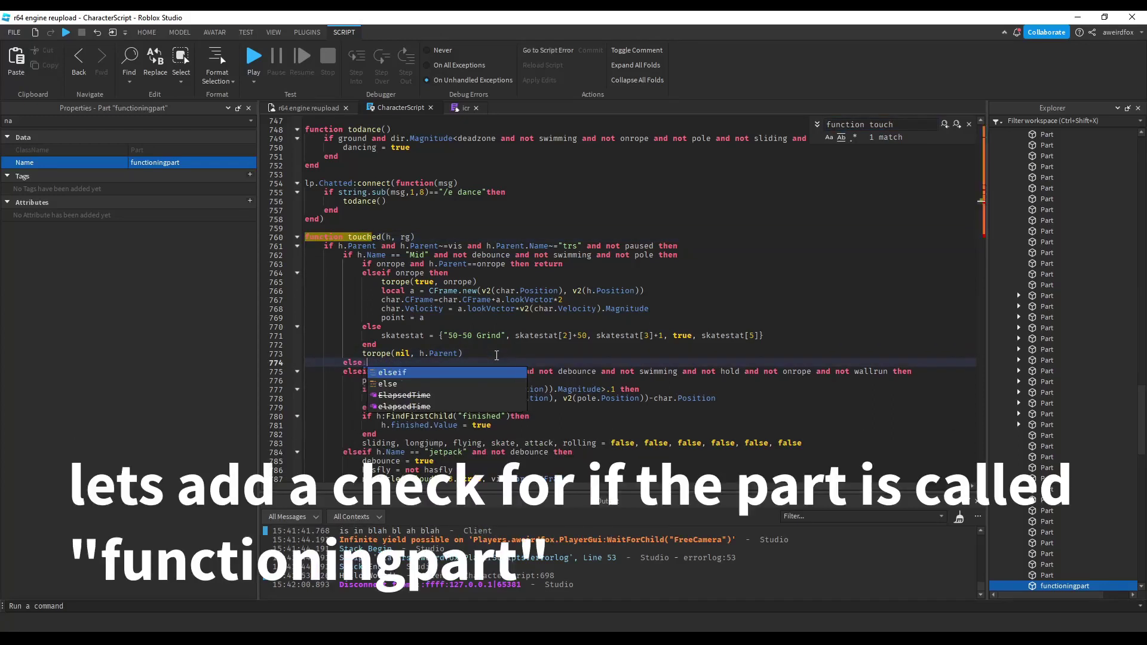
{"action": "type", "text": "if h.name == \"functioningpart\" the"}
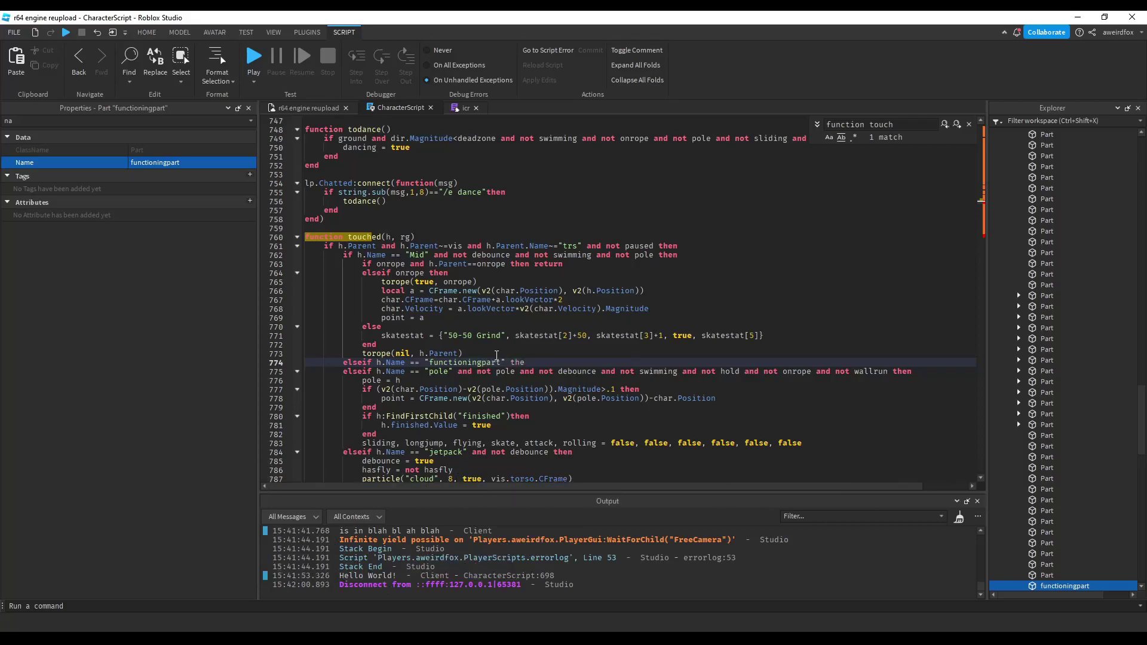
{"action": "key", "text": "Return"}
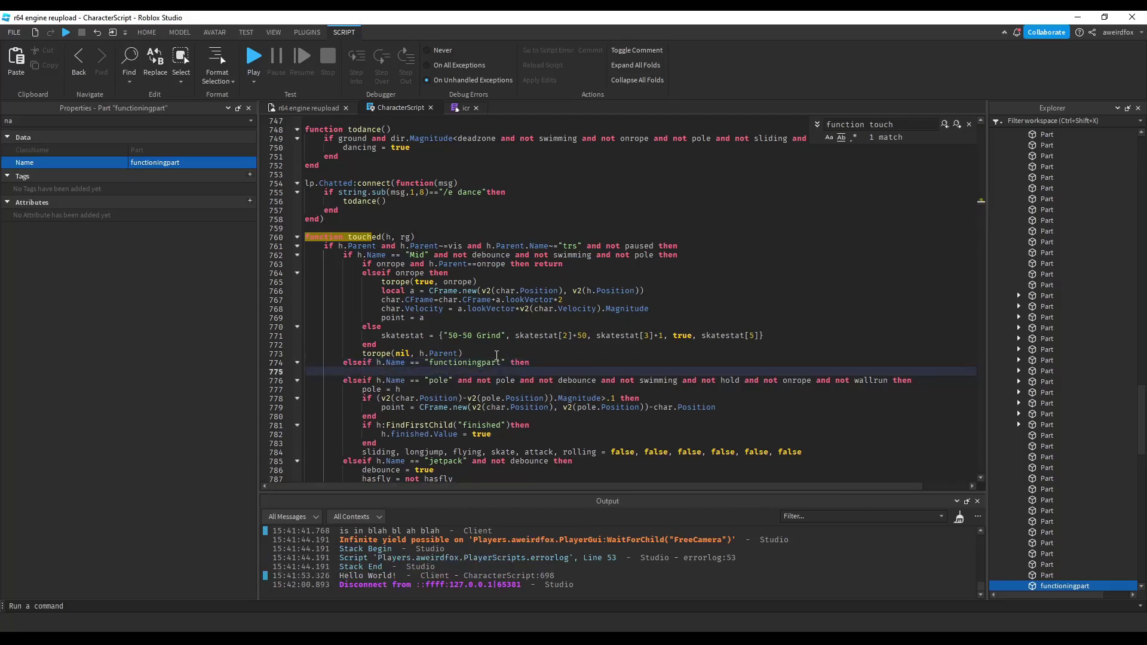
{"action": "type", "text": "print(\"Hello Worod"}
{"action": "key", "text": "BackSpace"}
{"action": "key", "text": "BackSpace"}
{"action": "type", "text": "ld!"}
{"action": "left_click", "coordinate": [452, 361]}
Playtest the game and move the character into the red part to test the print line.
{"action": "left_click", "coordinate": [281, 109]}
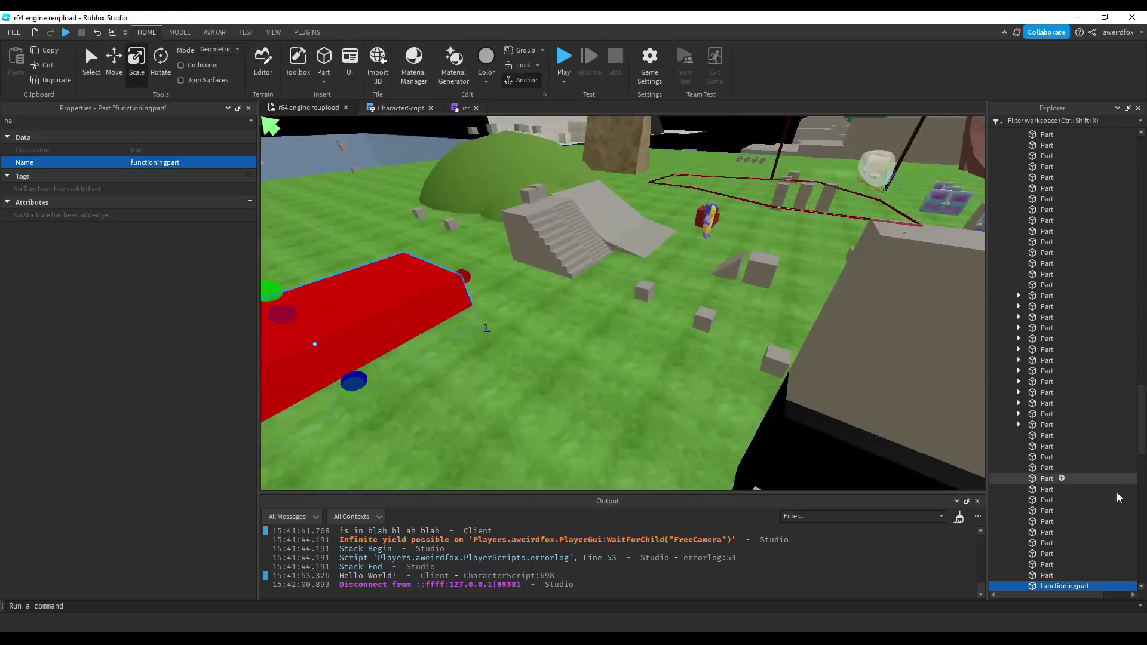
{"action": "scroll", "coordinate": [1080, 449], "scroll_direction": "down", "scroll_amount": 4}
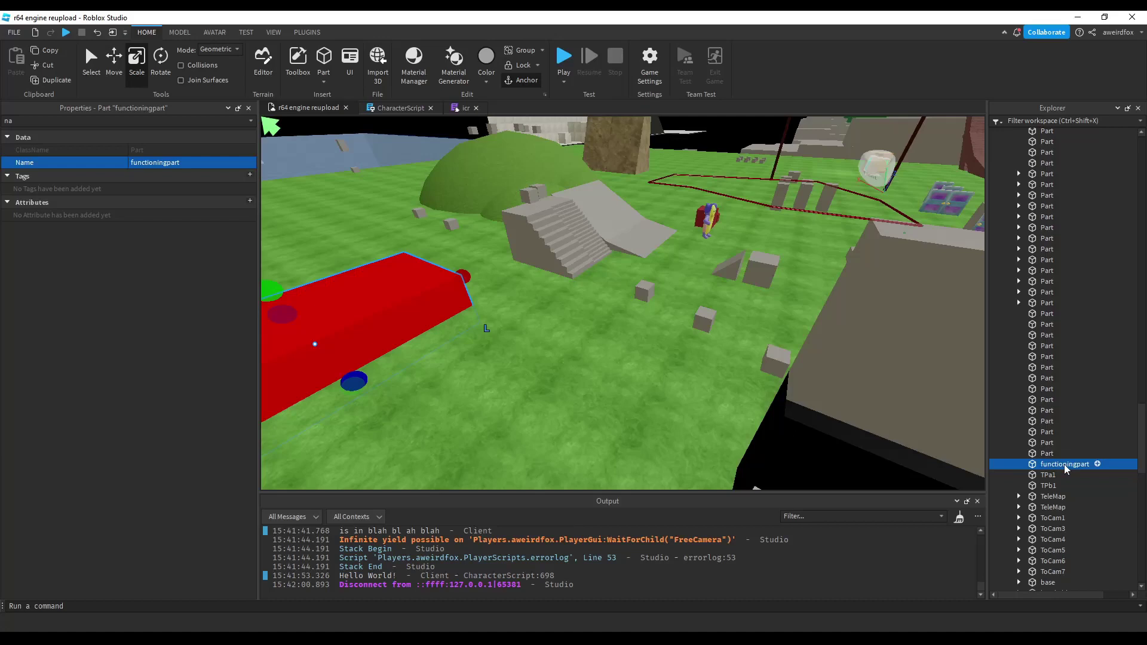
{"action": "left_click", "coordinate": [563, 59]}
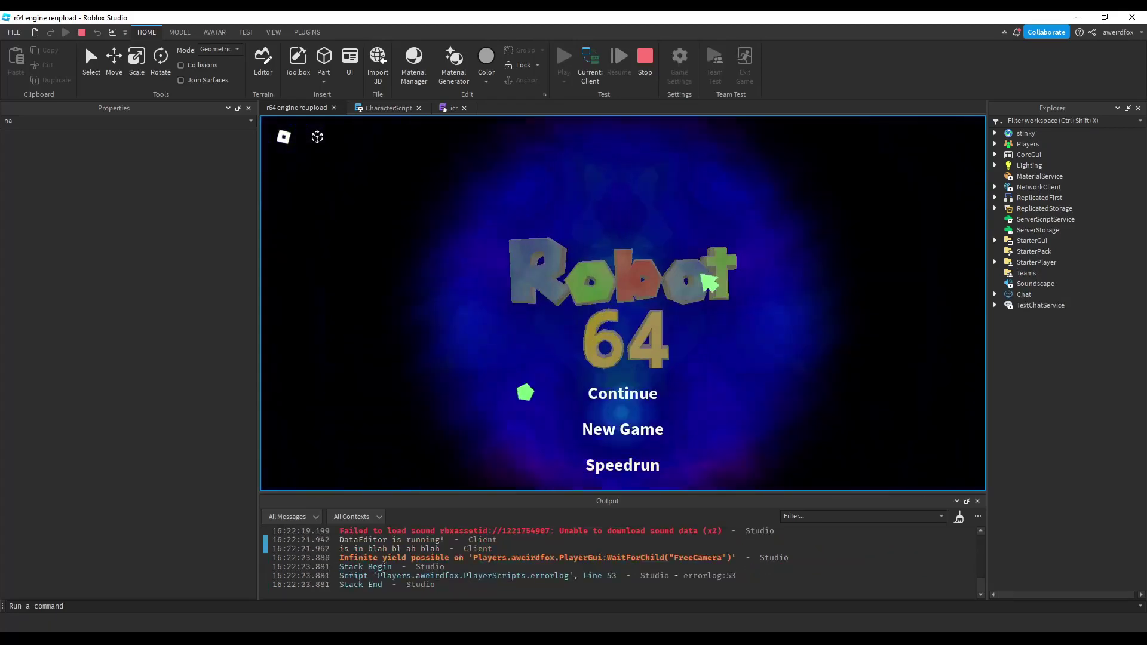
{"action": "key", "text": "space"}
{"action": "right_click_drag", "start_coordinate": [767, 300], "coordinate": [767, 301]}
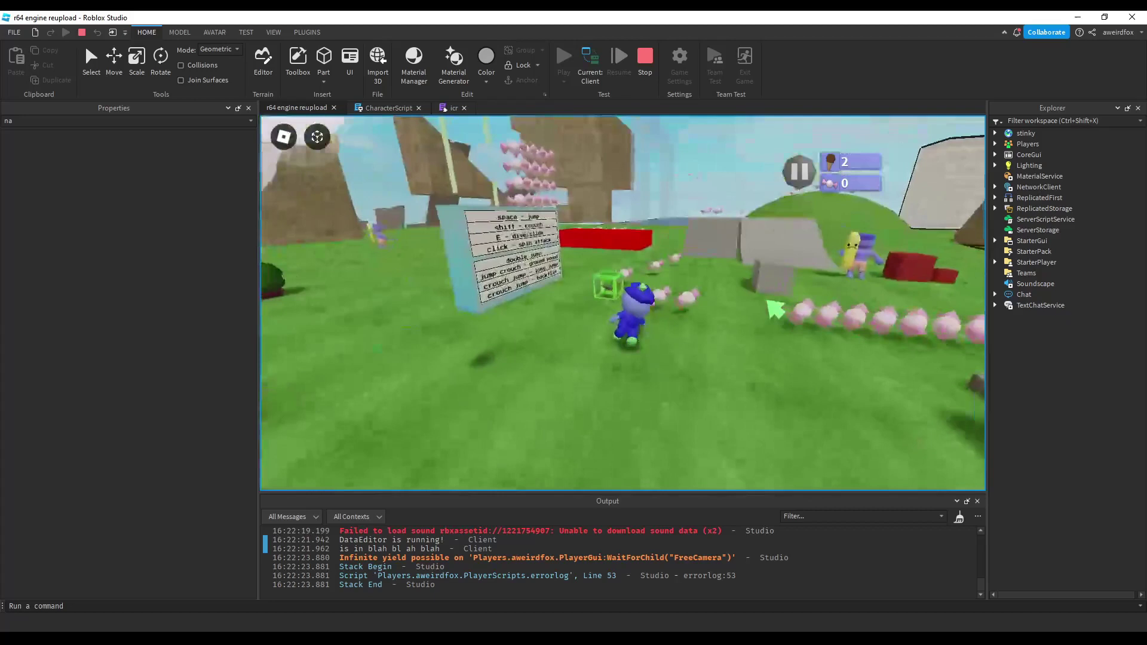
{"action": "key", "text": "w"}
{"action": "key", "text": "space"}
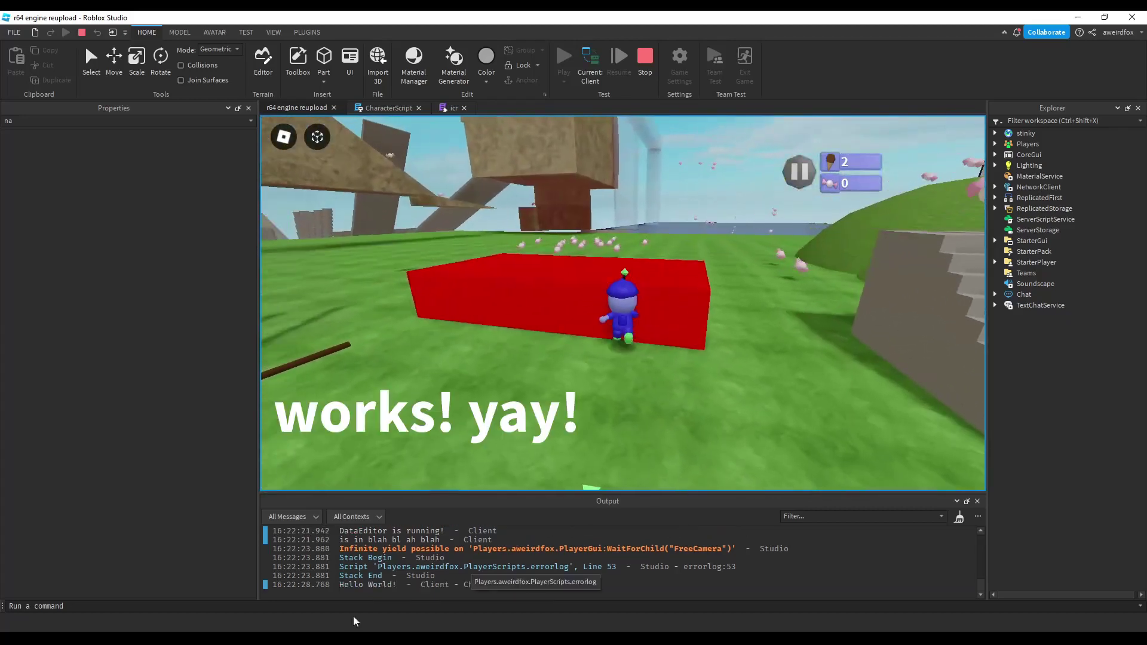
{"action": "key", "text": "space"}
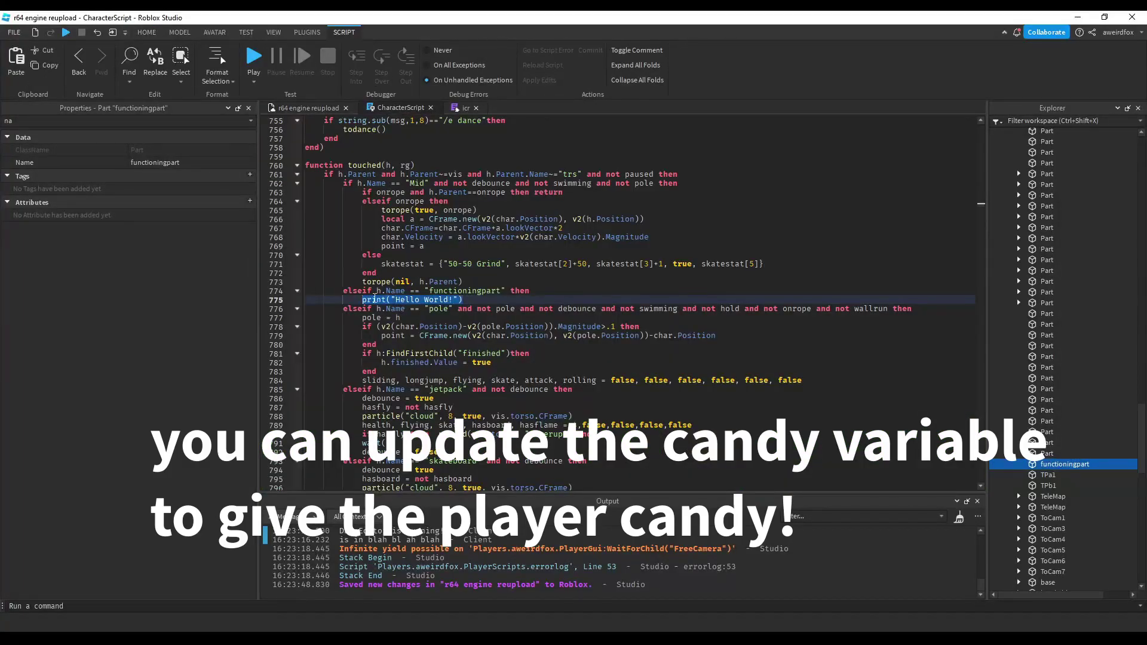
Playtest the candy reward by walking the character into the red part repeatedly.
{"action": "left_click", "coordinate": [298, 108]}
{"action": "left_click", "coordinate": [568, 53]}
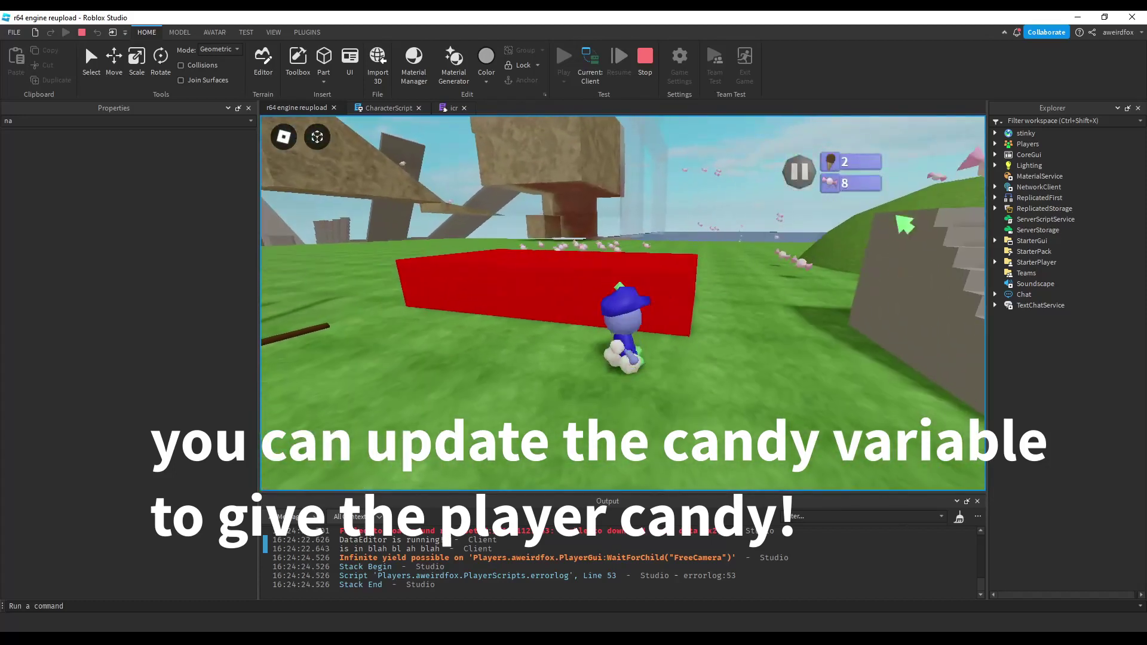
{"action": "key", "text": "w"}
{"action": "key", "text": "s"}
{"action": "key", "text": "w"}
{"action": "key", "text": "s"}
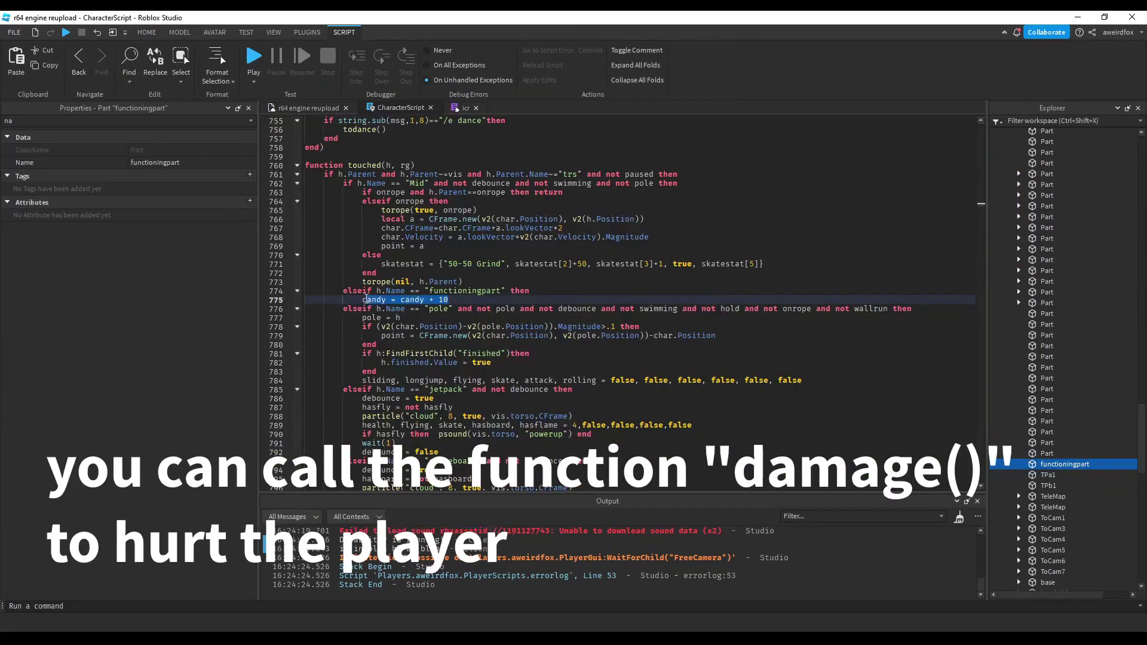
Replace the candy line in the functioningpart branch with damage() and playtest it on the red part.
{"action": "type", "text": "damage("}
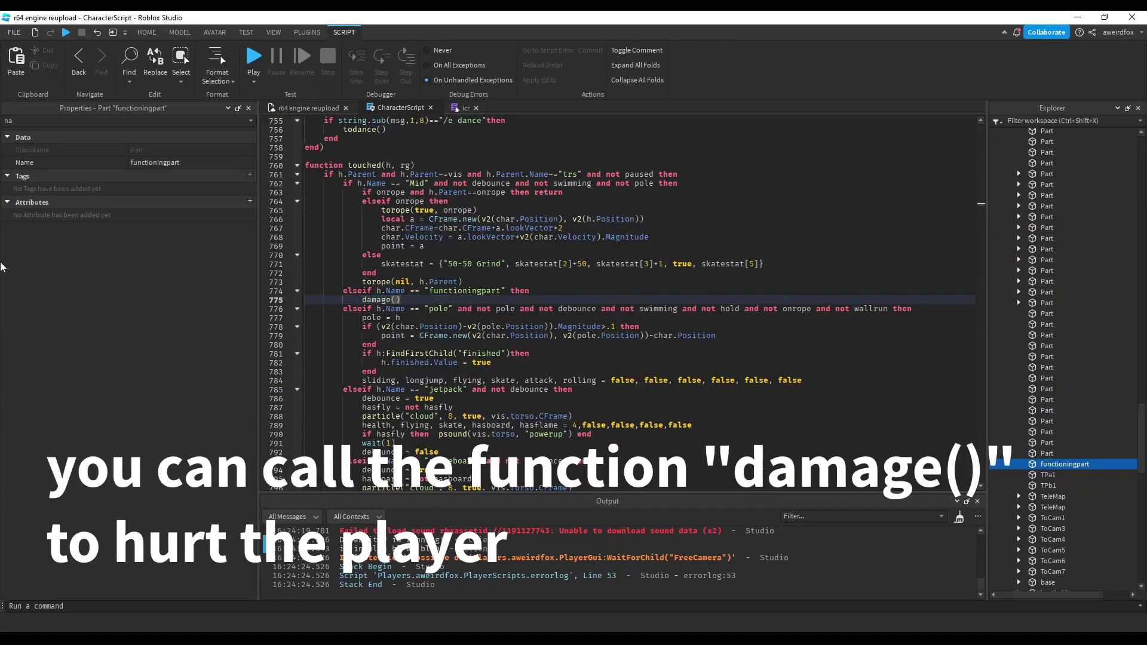
{"action": "left_click", "coordinate": [300, 110]}
{"action": "left_click", "coordinate": [562, 63]}
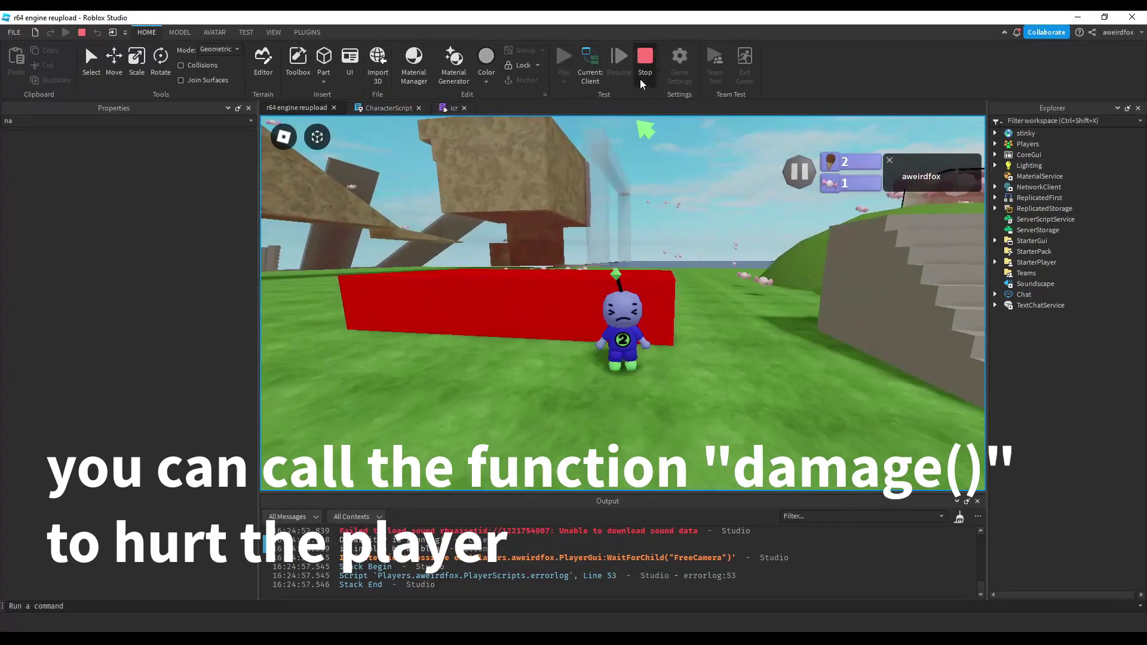
{"action": "left_click", "coordinate": [639, 79]}
Start a spawnice call in place of damage() and look up the Position of the candy on top of the stairs.
{"action": "left_click", "coordinate": [396, 107]}
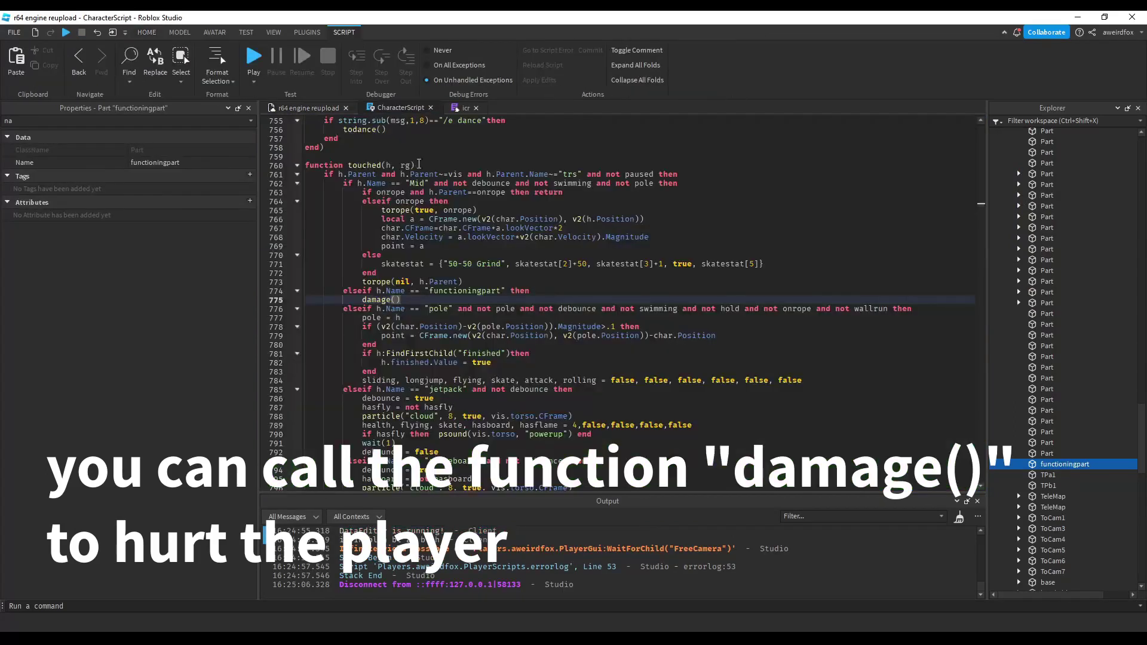
{"action": "type", "text": "spawnice(\""}
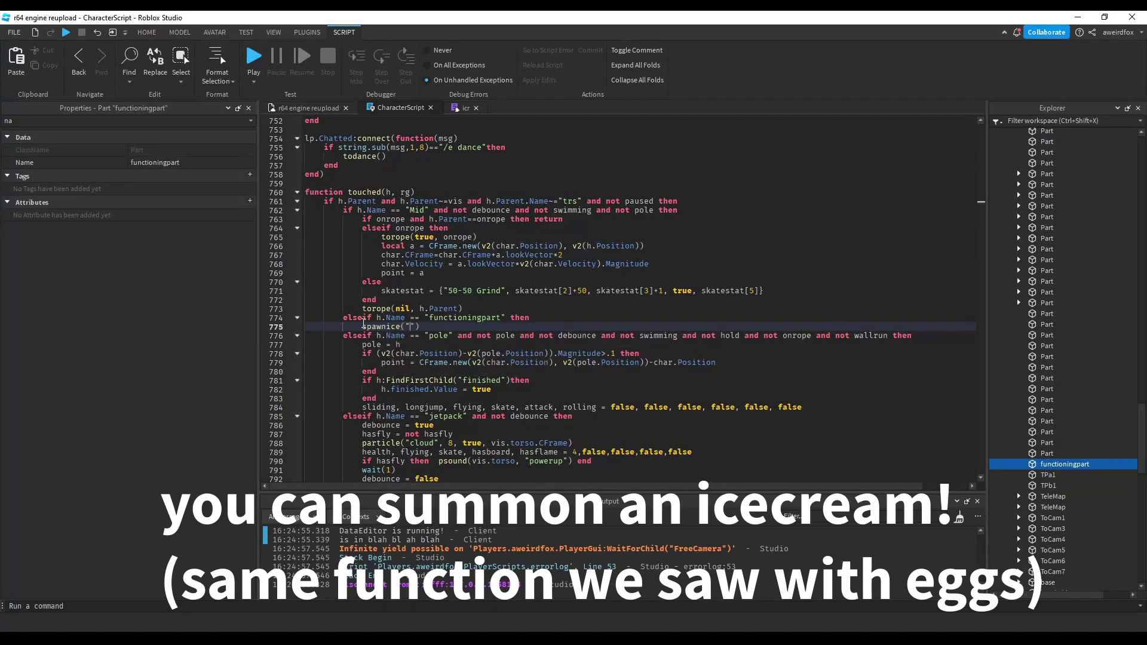
{"action": "left_click", "coordinate": [310, 106]}
{"action": "key", "text": "w"}
{"action": "right_click_drag", "start_coordinate": [530, 225], "coordinate": [530, 226]}
{"action": "left_click", "coordinate": [119, 72]}
{"action": "right_click_drag", "start_coordinate": [632, 263], "coordinate": [632, 263]}
{"action": "left_click", "coordinate": [632, 263]}
{"action": "left_click", "coordinate": [100, 122]}
{"action": "type", "text": "po"}
{"action": "left_click", "coordinate": [165, 161]}
Complete the spawnice call with the arguments "Icecream 3", 3 and Vector3.new(49, 13, 3).
{"action": "left_click", "coordinate": [408, 107]}
{"action": "left_click", "coordinate": [486, 327]}
{"action": "type", "text": "Vector3.new("}
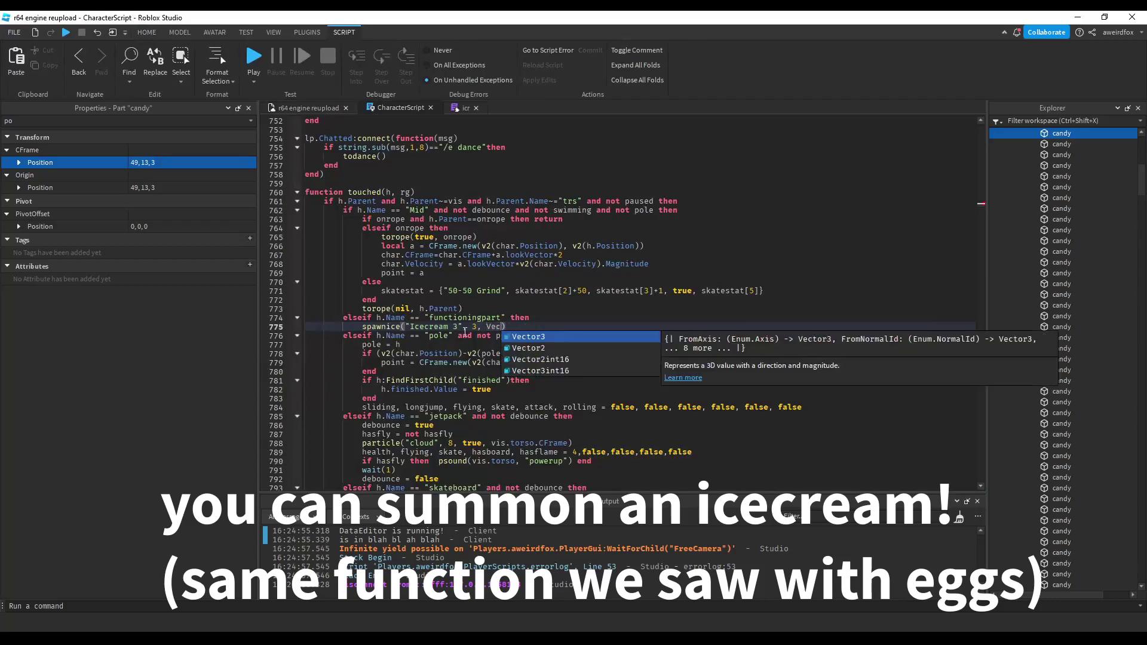
{"action": "left_click", "coordinate": [588, 327]}
{"action": "type", "text": ")"}
Add the entry c3 = "Icecream 3" to the ics table in the icr module.
{"action": "left_click_drag", "start_coordinate": [467, 120], "coordinate": [468, 113]}
{"action": "left_click", "coordinate": [466, 108]}
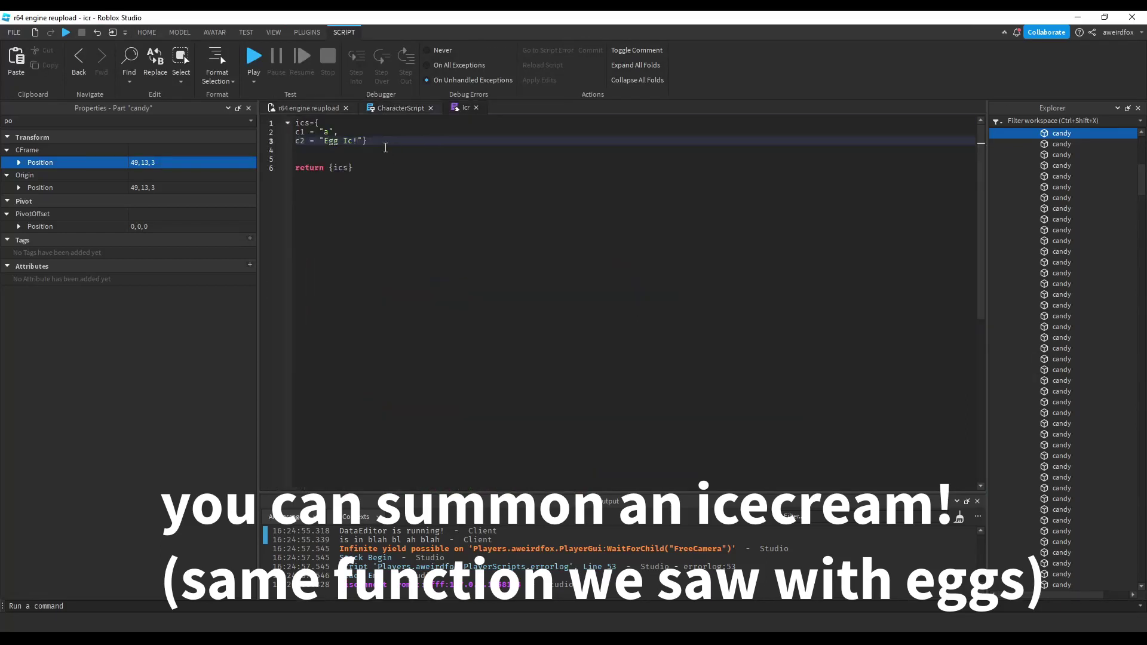
{"action": "type", "text": "c"}
{"action": "type", "text": "3 = \"Icecream 3\""}
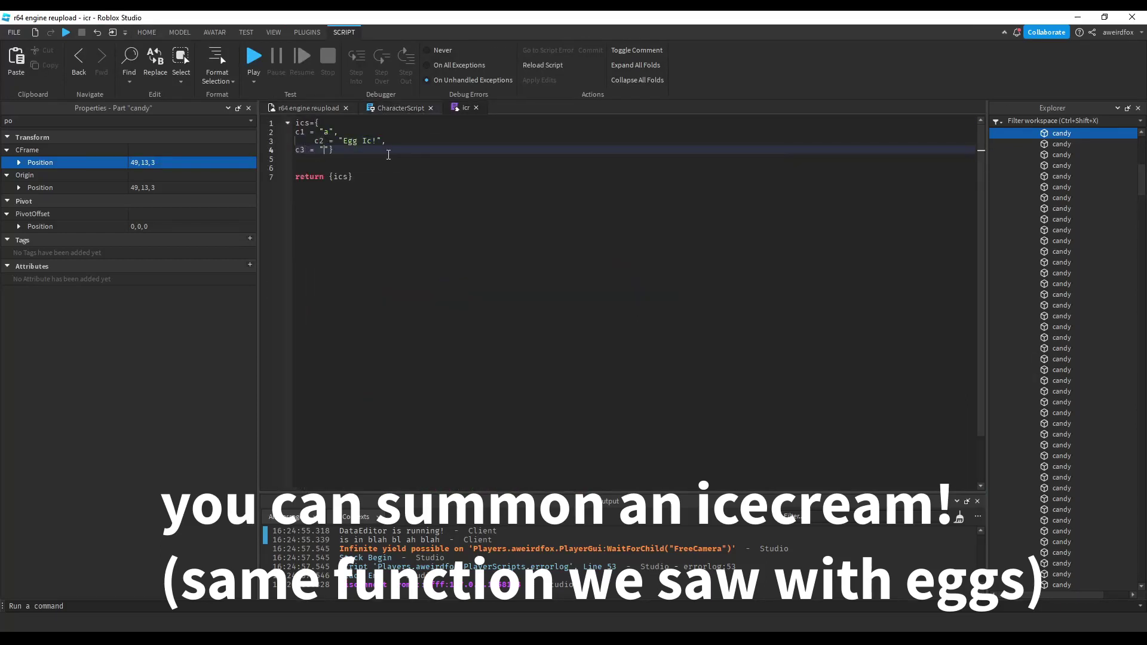
Playtest the ice cream spawn by touching the red part, and stop the test.
{"action": "left_click", "coordinate": [381, 110]}
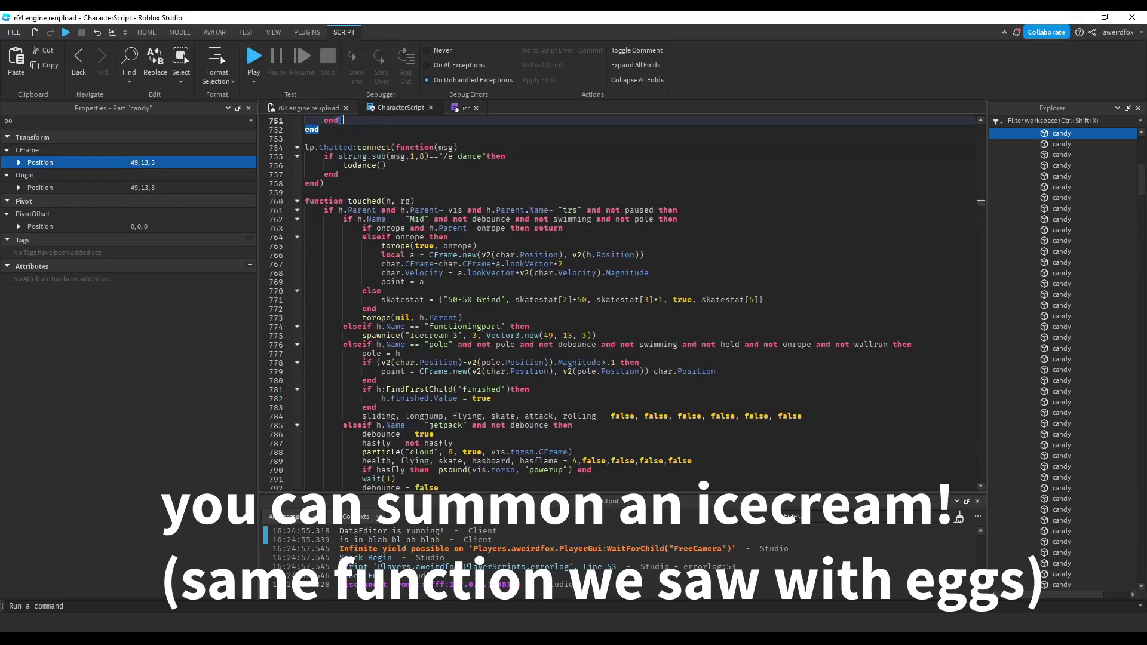
{"action": "left_click", "coordinate": [308, 108]}
{"action": "left_click", "coordinate": [563, 48]}
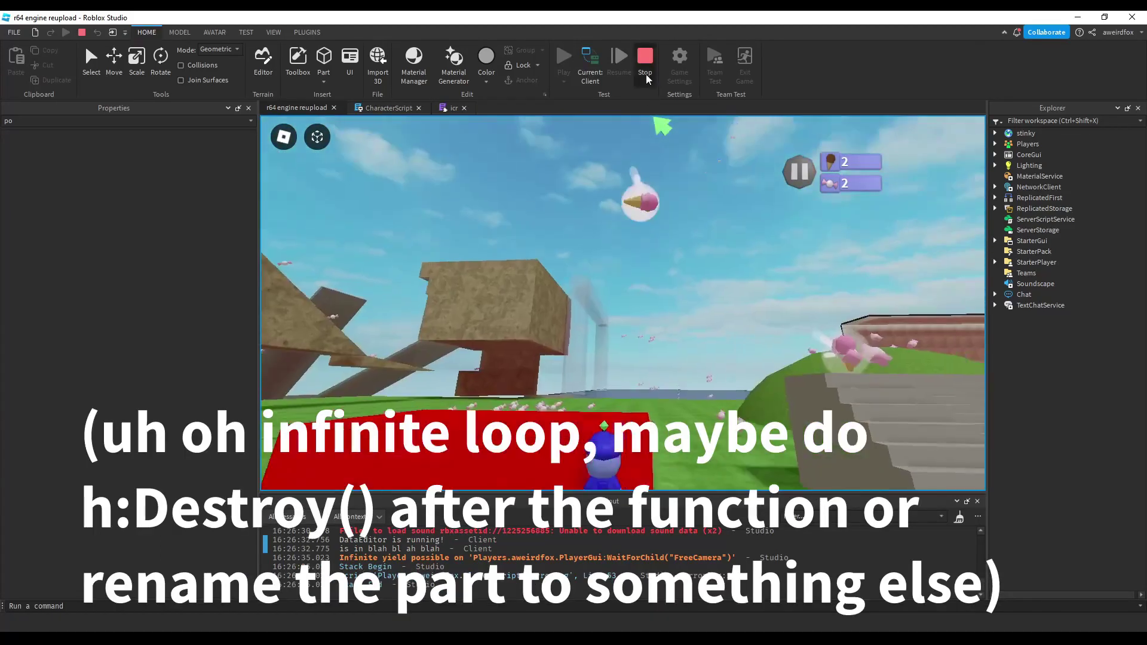
{"action": "left_click", "coordinate": [647, 74]}
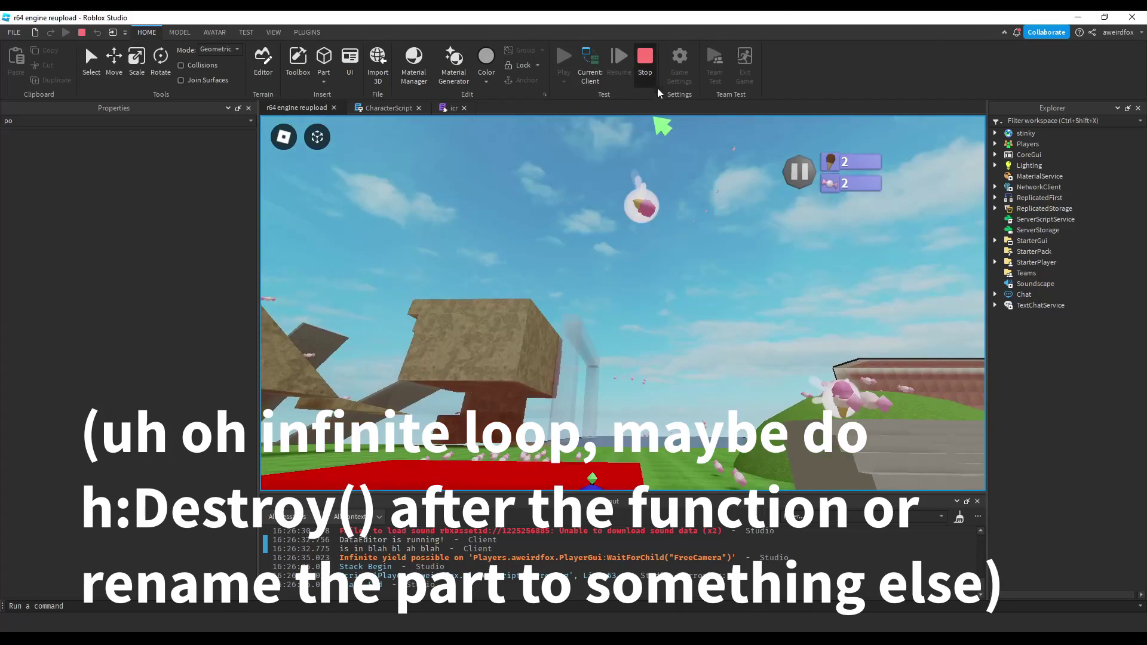
{"action": "left_click", "coordinate": [646, 67]}
Replace the spawnice call in the functioningpart branch of CharacterScript with savegame().
{"action": "left_click", "coordinate": [401, 109]}
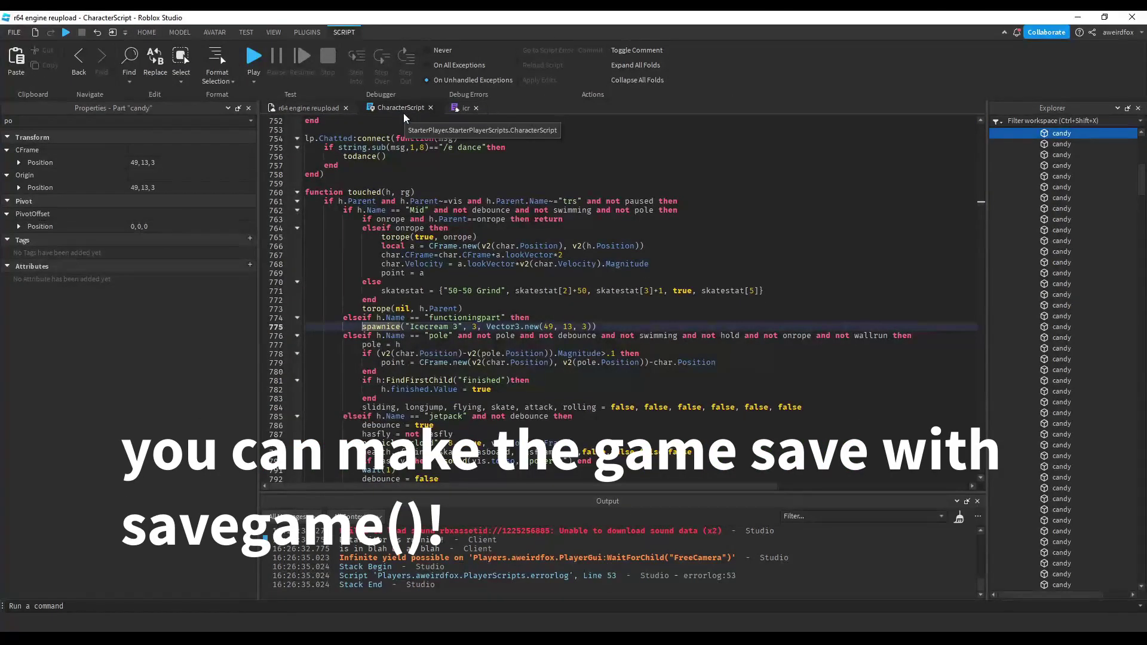
{"action": "left_click_drag", "start_coordinate": [596, 327], "coordinate": [362, 328]}
{"action": "type", "text": "saveg"}
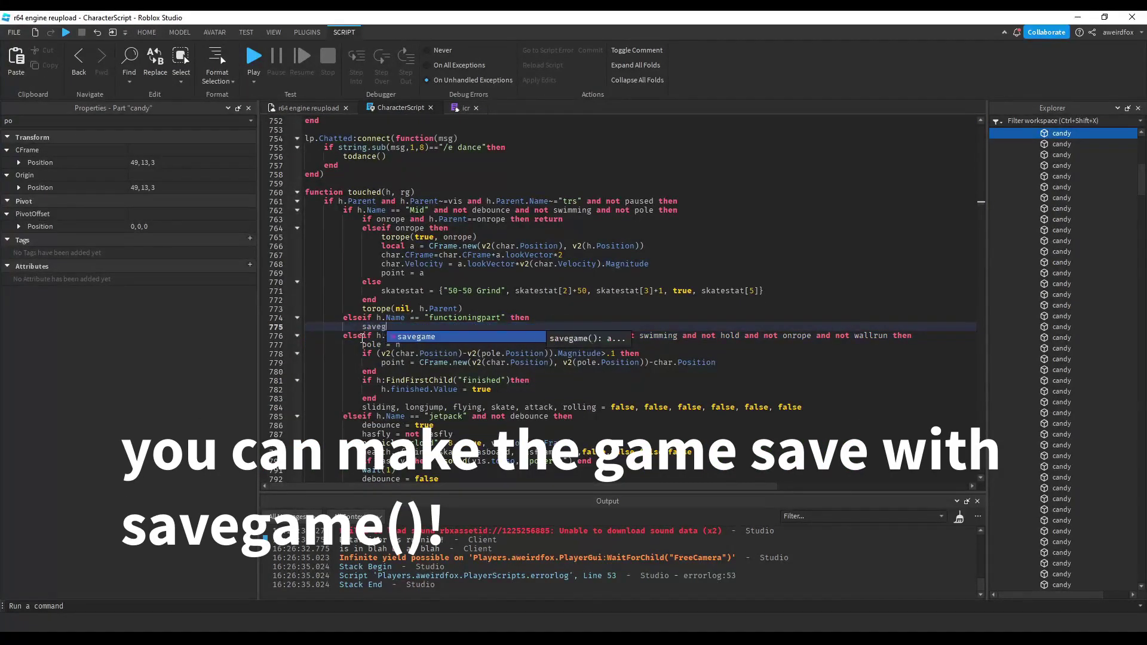
Playtest the game save by running the character into the red part, and stop the test.
{"action": "left_click", "coordinate": [312, 108]}
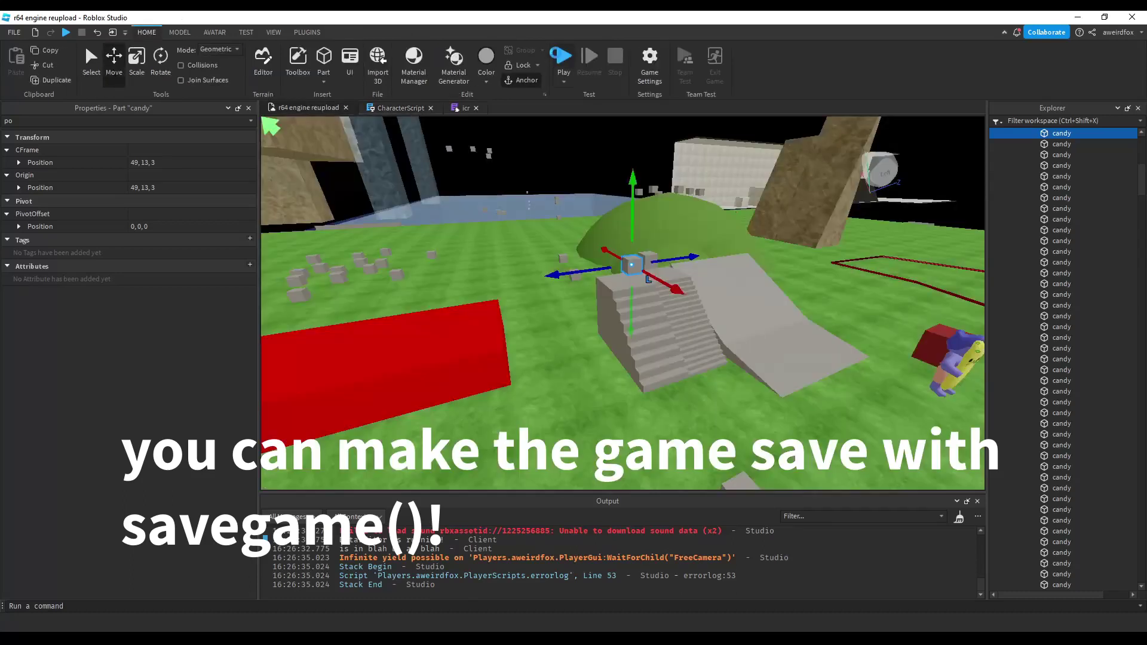
{"action": "key", "text": "F5"}
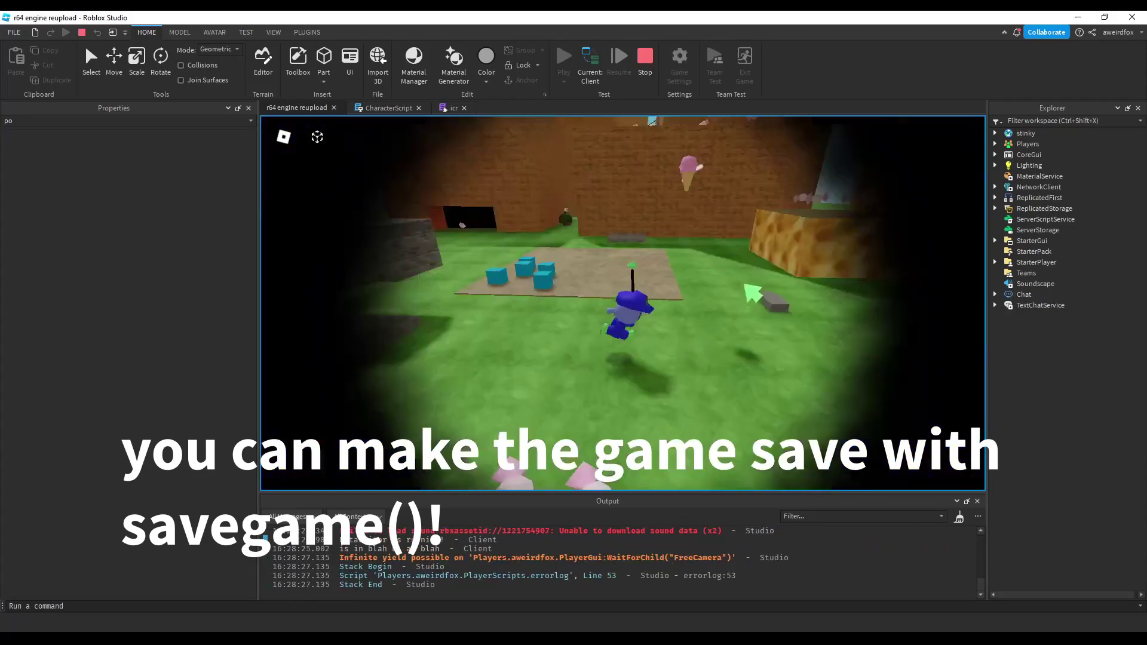
{"action": "key", "text": "w"}
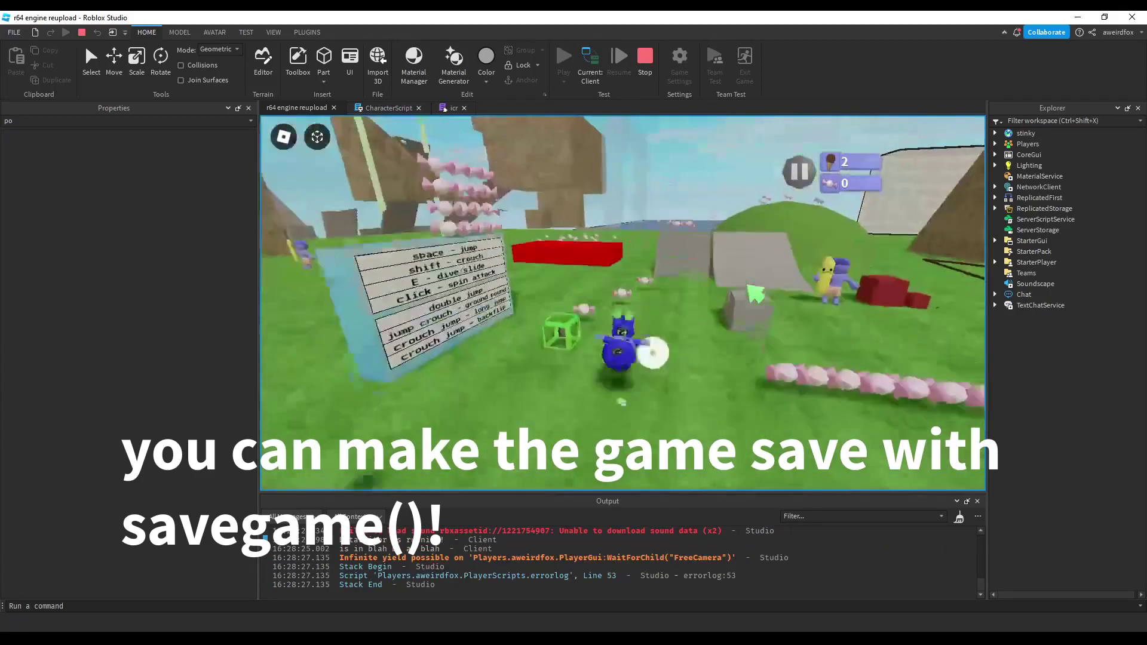
{"action": "key", "text": "s"}
{"action": "right_click_drag", "start_coordinate": [747, 285], "coordinate": [870, 238]}
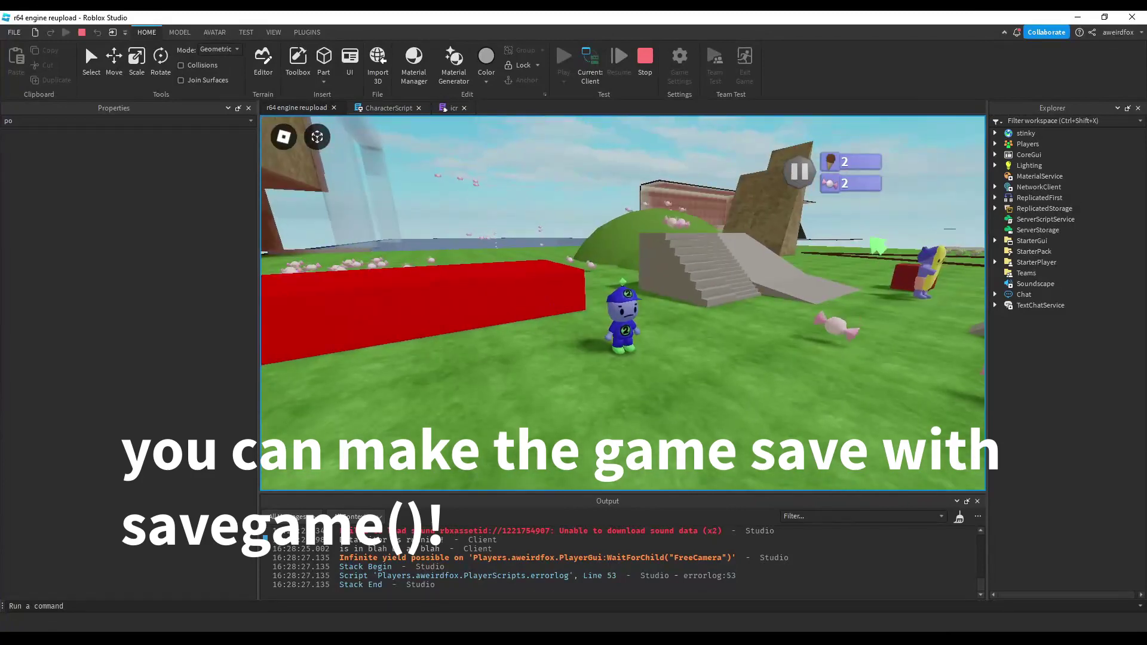
{"action": "left_click", "coordinate": [649, 68]}
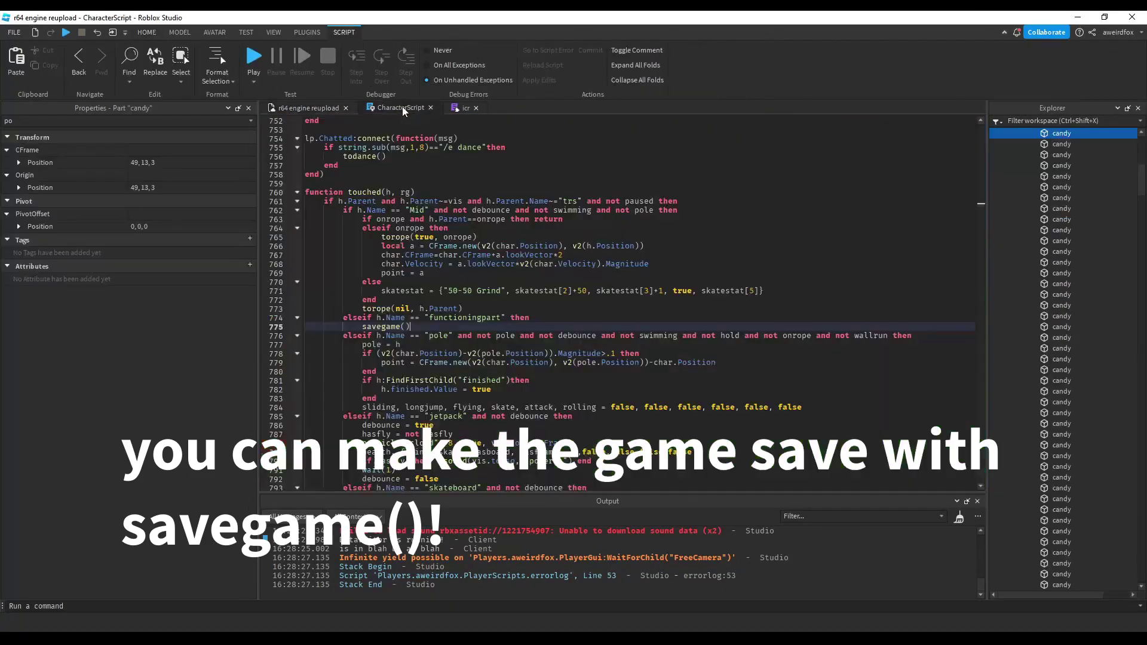
Replace savegame() in the functioningpart branch with script.heal:Play(), followed by a new line health = 4.
{"action": "left_click_drag", "start_coordinate": [419, 297], "coordinate": [363, 298]}
{"action": "type", "text": "scrio"}
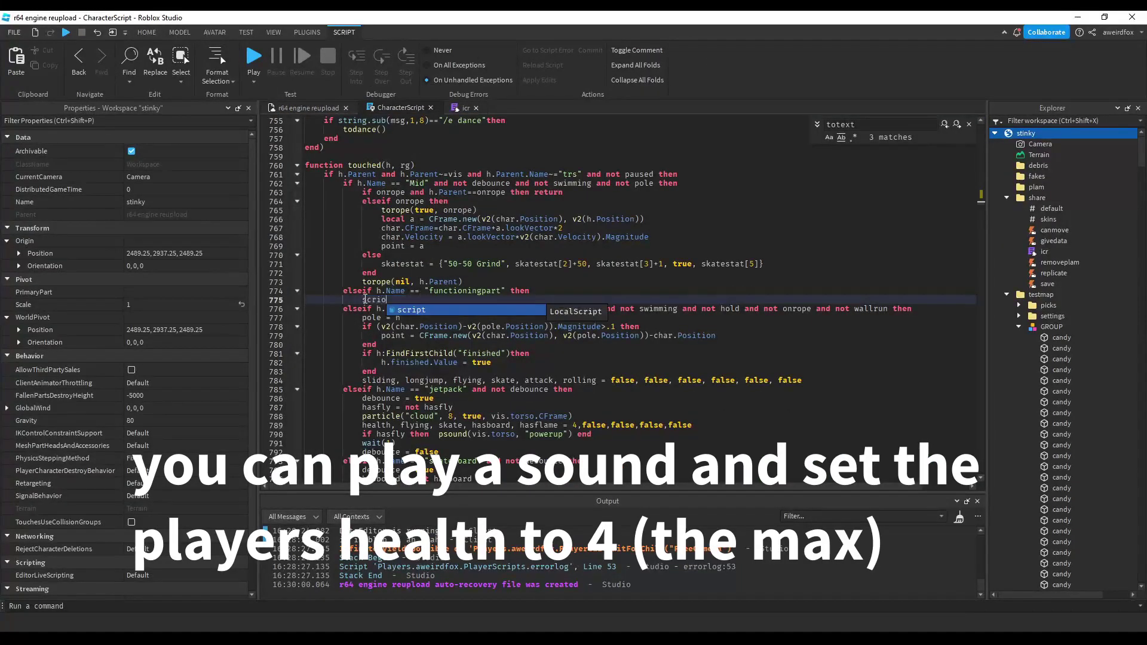
{"action": "key", "text": "BackSpace"}
{"action": "type", "text": ".cna"}
{"action": "key", "text": "BackSpace"}
{"action": "key", "text": "BackSpace"}
{"action": "key", "text": "BackSpace"}
{"action": "key", "text": "BackSpace"}
{"action": "type", "text": "."}
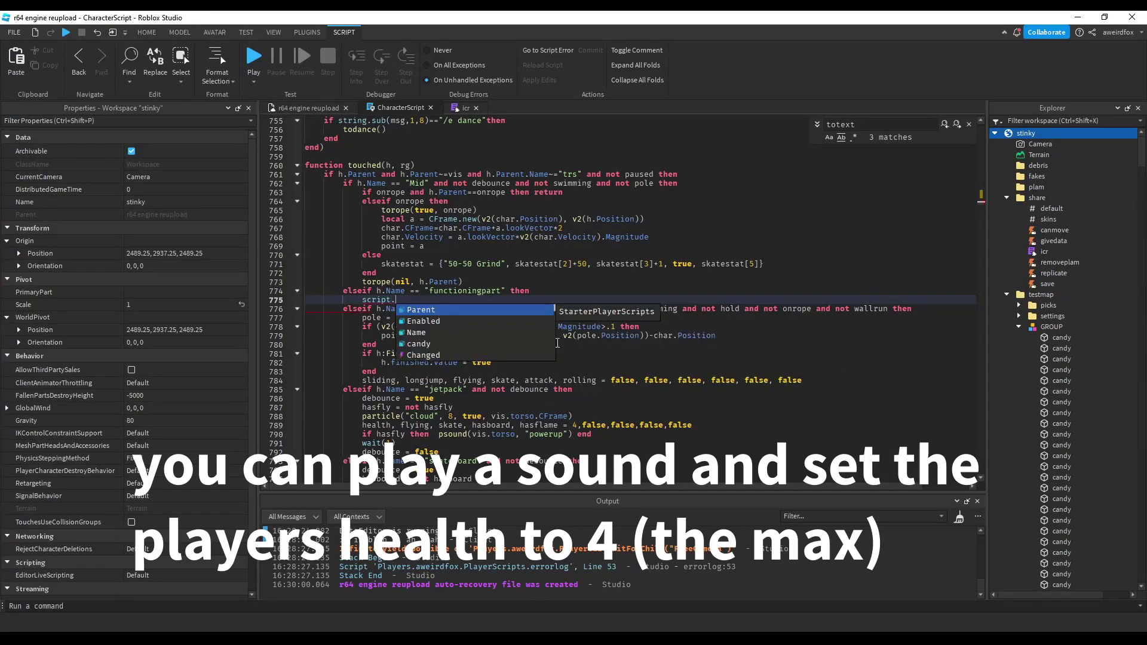
{"action": "left_click", "coordinate": [488, 344]}
{"action": "type", "text": ":Play()"}
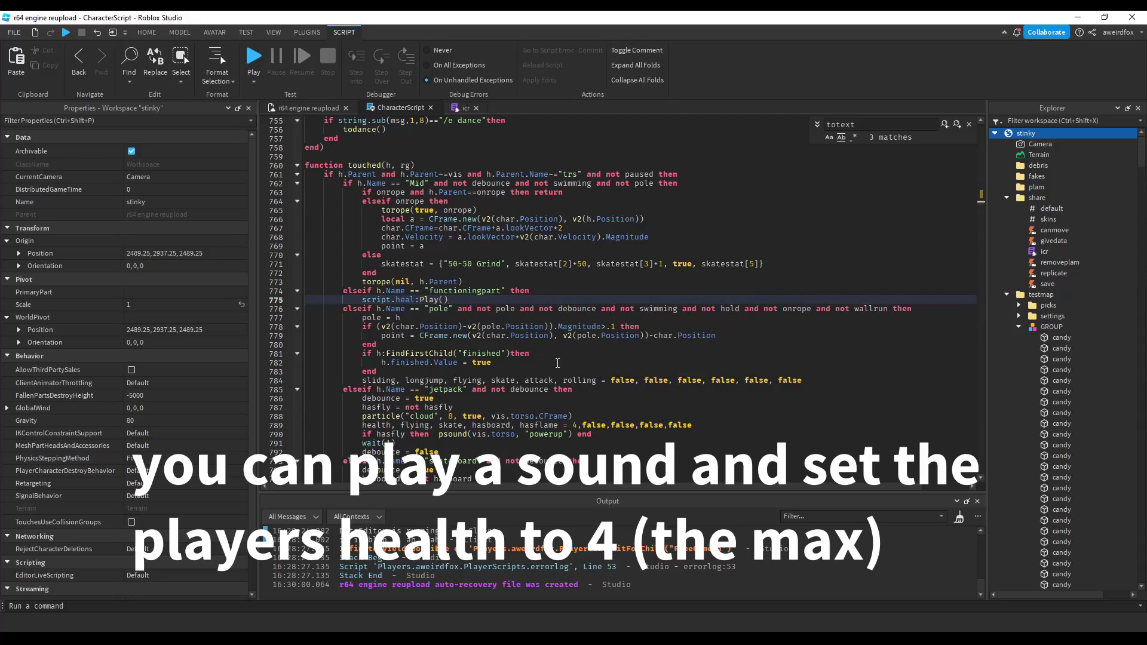
{"action": "key", "text": "Return"}
{"action": "type", "text": "health = 4"}
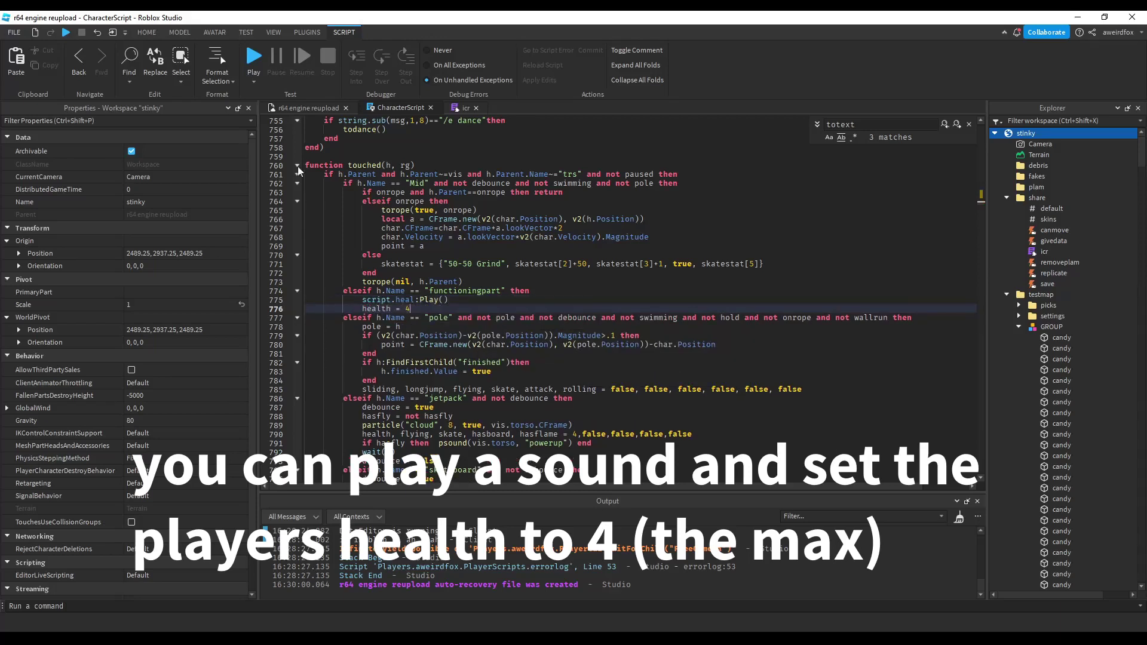
Playtest the healing effect by running the character into the red part, and stop the test.
{"action": "left_click", "coordinate": [309, 108]}
{"action": "key", "text": "F5"}
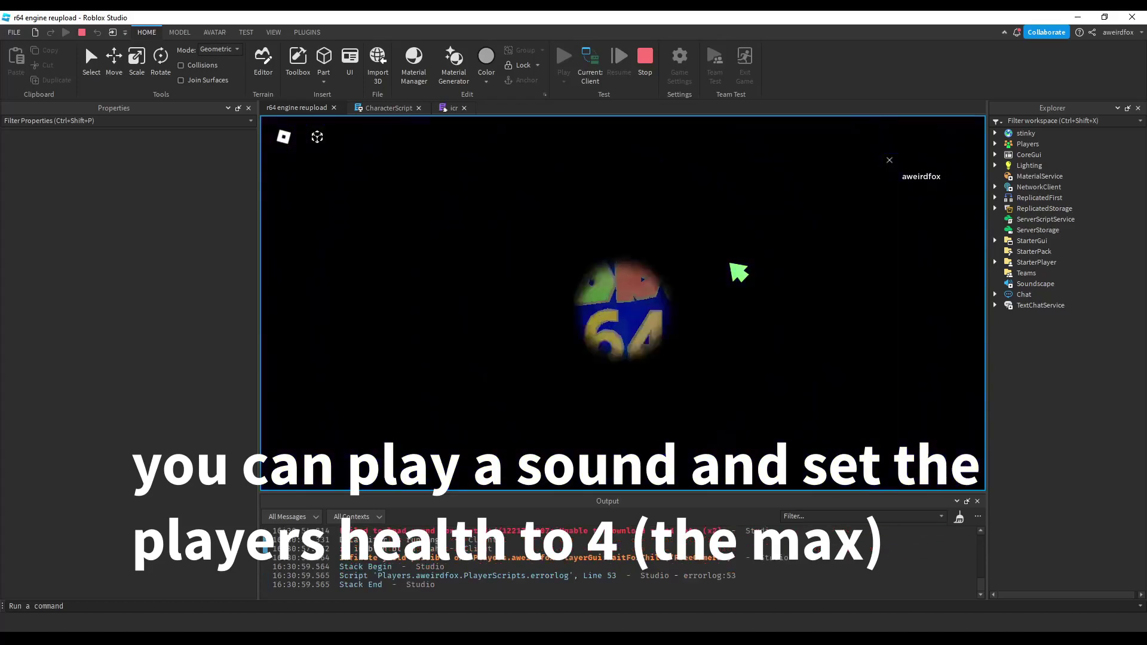
{"action": "key", "text": "w"}
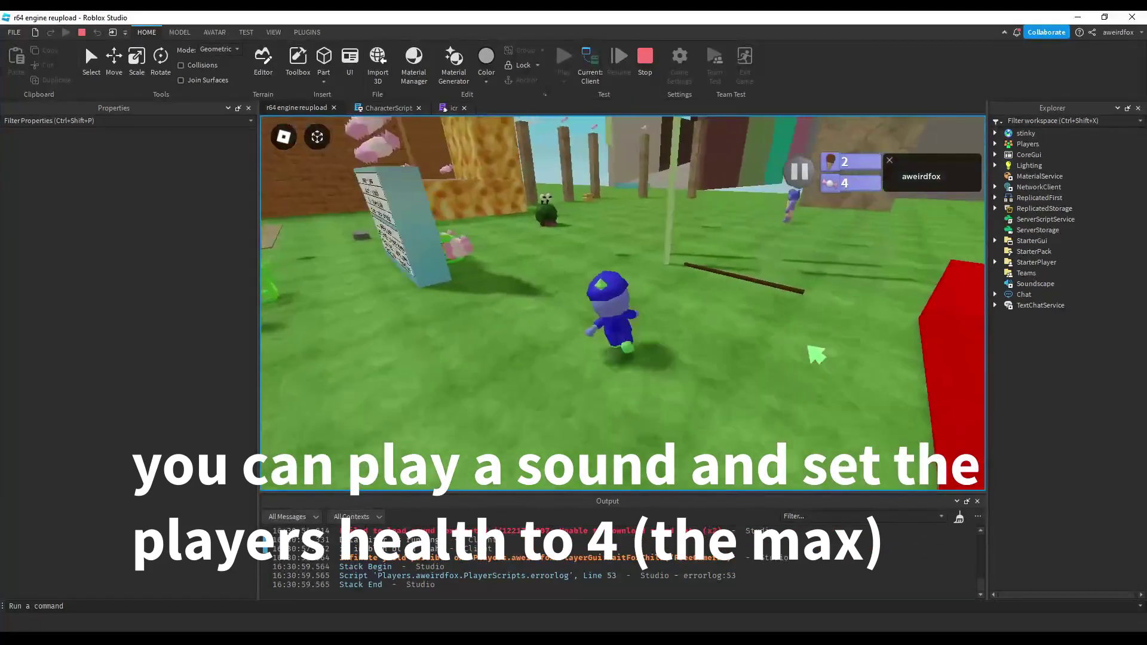
{"action": "key", "text": "w"}
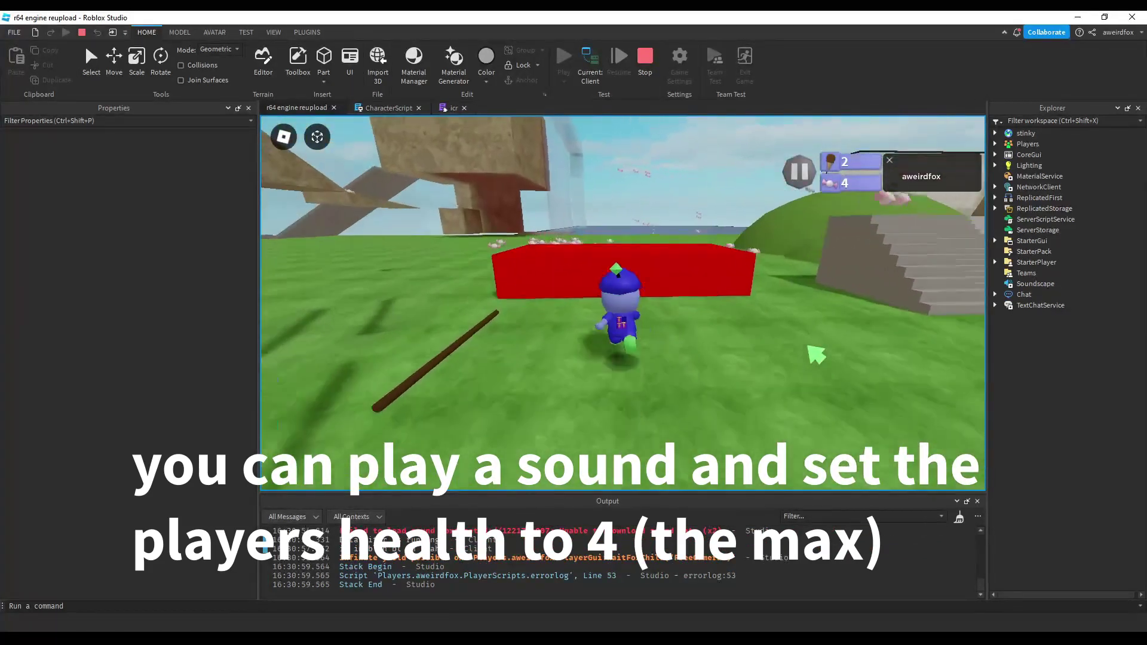
{"action": "key", "text": "s"}
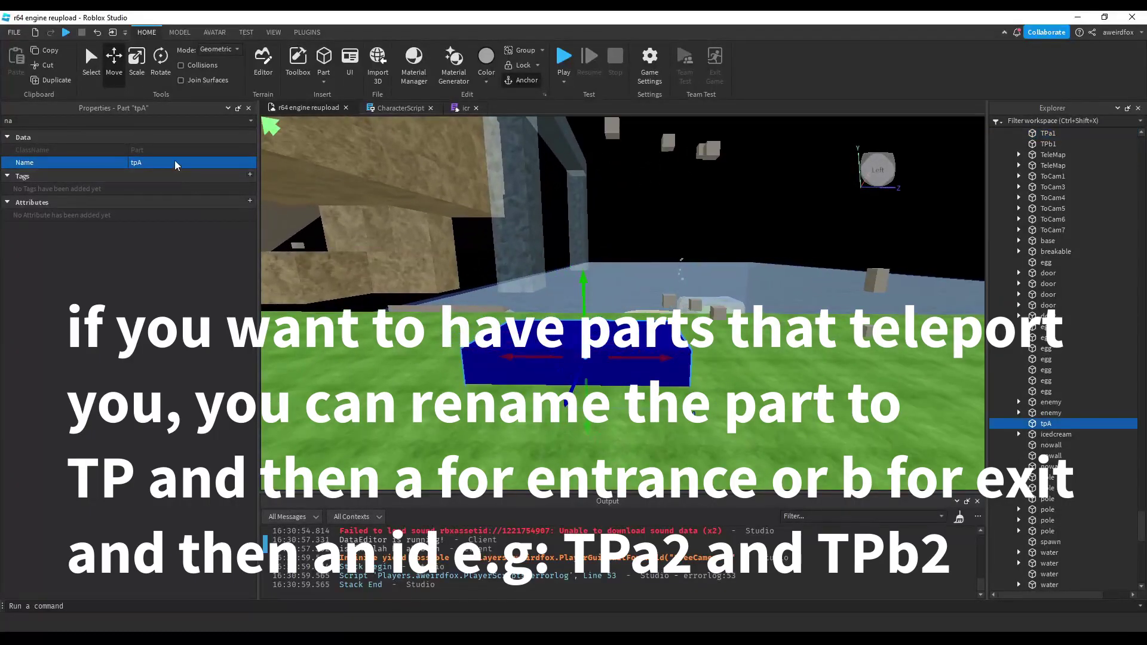
Rename the dark blue tpA part as TPa2.
{"action": "left_click", "coordinate": [174, 160]}
{"action": "type", "text": "TP"}
{"action": "type", "text": "a1"}
{"action": "key", "text": "Return"}
{"action": "right_click_drag", "start_coordinate": [637, 314], "coordinate": [585, 314]}
{"action": "key", "text": "d"}
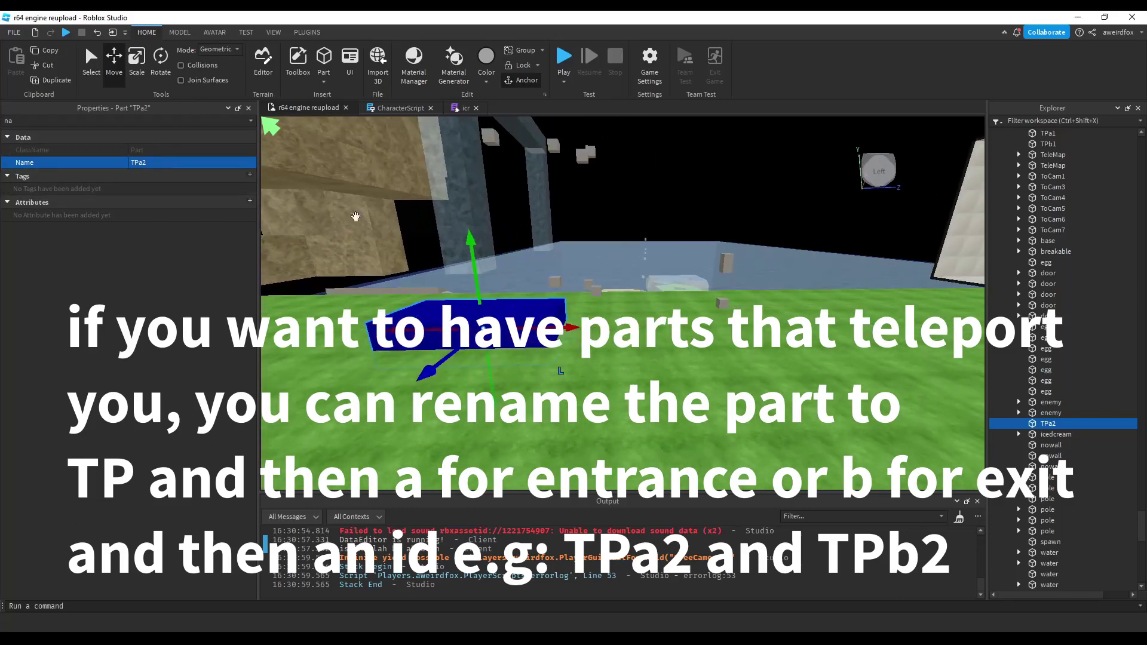
Rename the copy of the TPa2 part as TPb2 and set its BrickColor to Baby blue.
{"action": "key", "text": "a"}
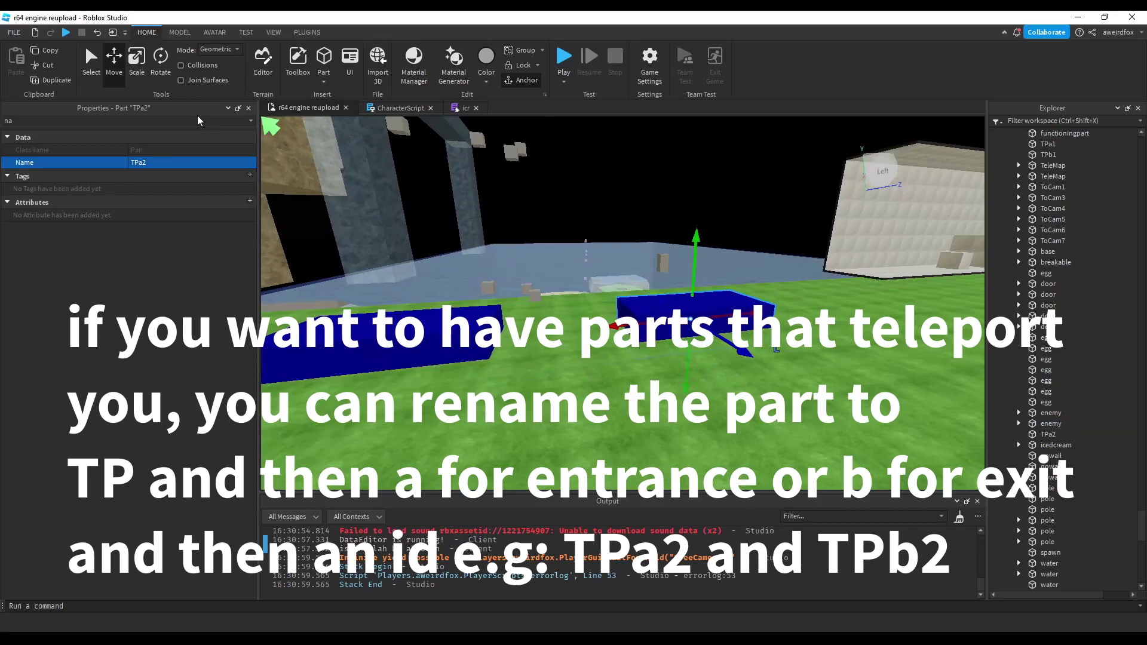
{"action": "left_click", "coordinate": [144, 164]}
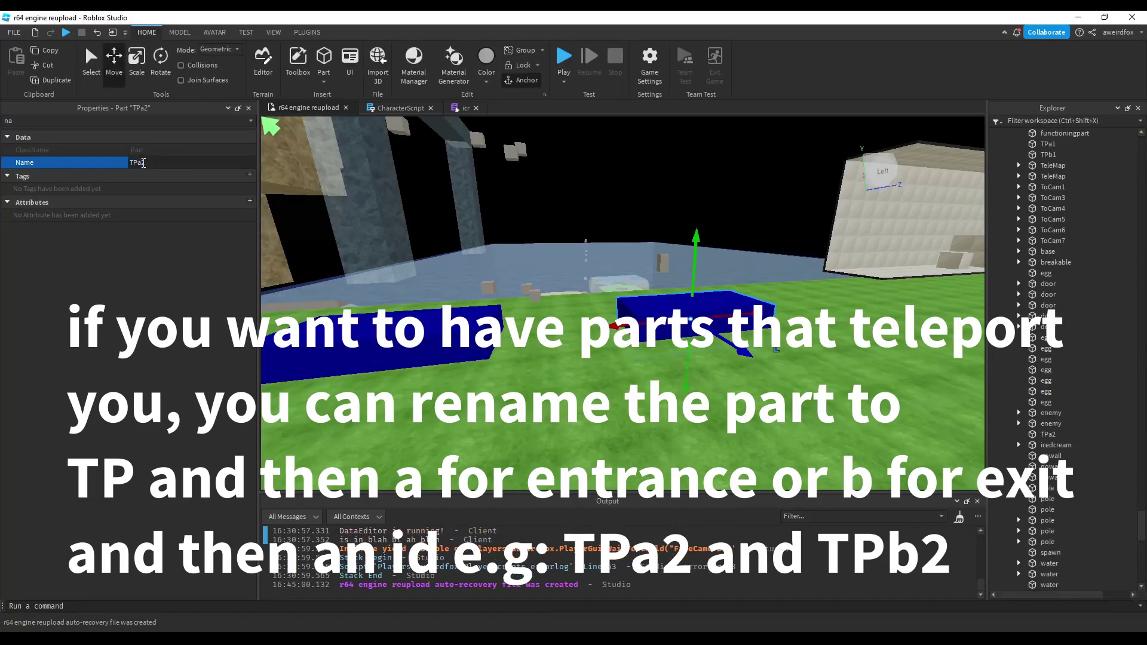
{"action": "key", "text": "BackSpace"}
{"action": "key", "text": "BackSpace"}
{"action": "type", "text": "co"}
{"action": "left_click", "coordinate": [179, 151]}
{"action": "left_click", "coordinate": [141, 258]}
{"action": "right_click_drag", "start_coordinate": [526, 179], "coordinate": [480, 111]}
{"action": "key", "text": "s"}
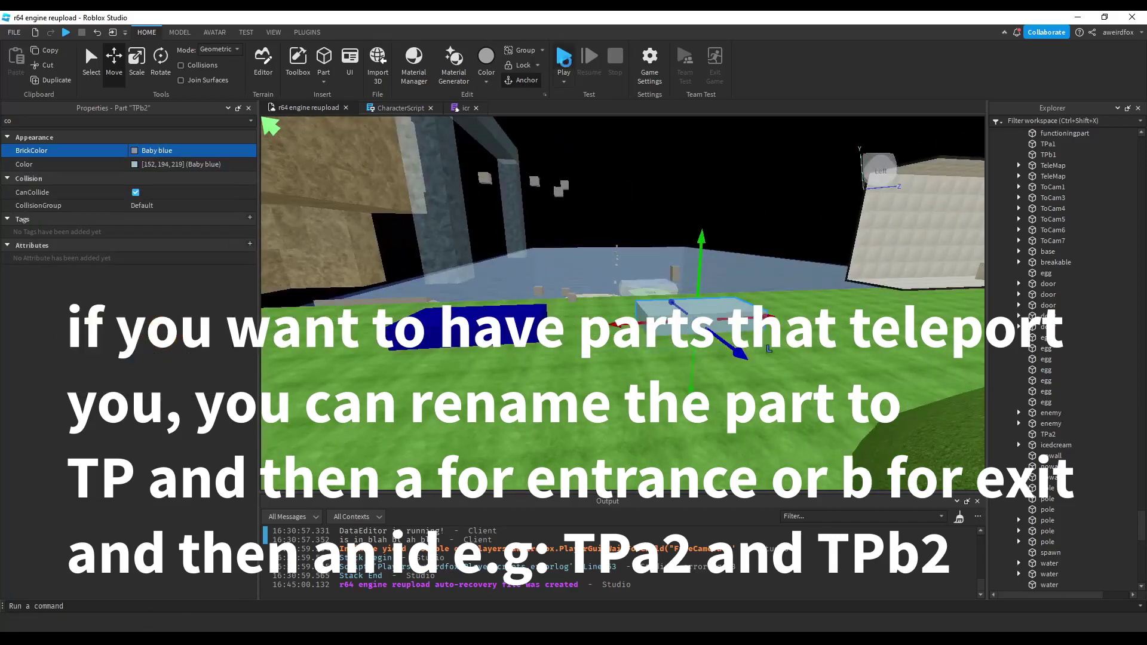
Playtest the teleport by running the character across the grass to the TPa2 and TPb2 parts, and stop the test.
{"action": "key", "text": "F5"}
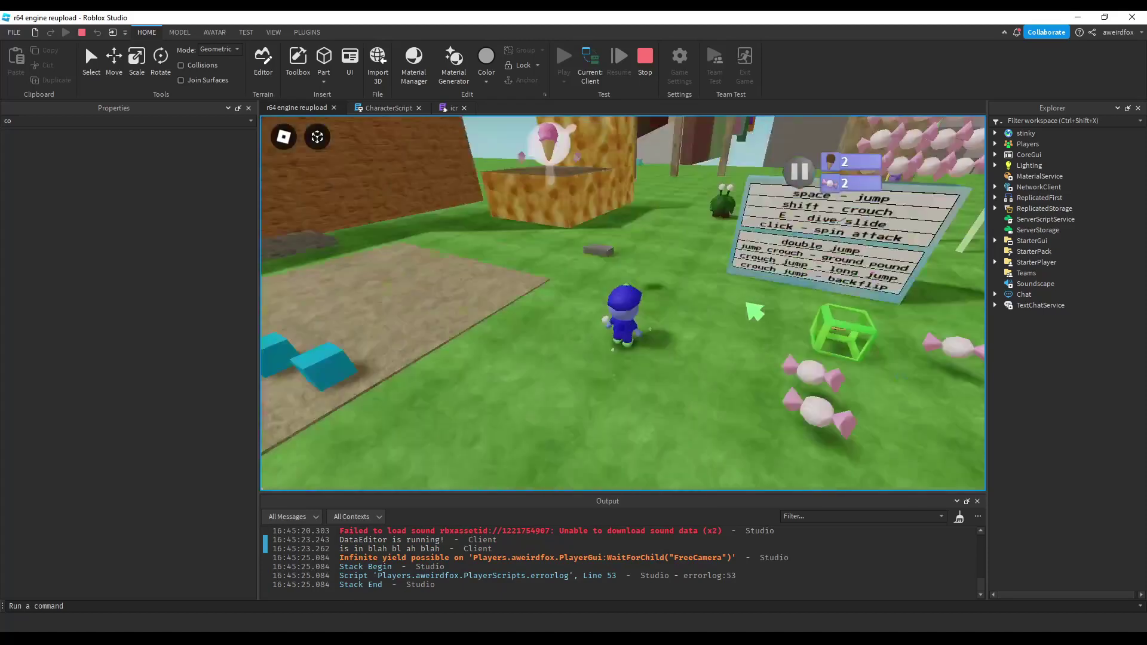
{"action": "key", "text": "w"}
{"action": "right_click_drag", "start_coordinate": [746, 304], "coordinate": [746, 303]}
{"action": "key", "text": "space"}
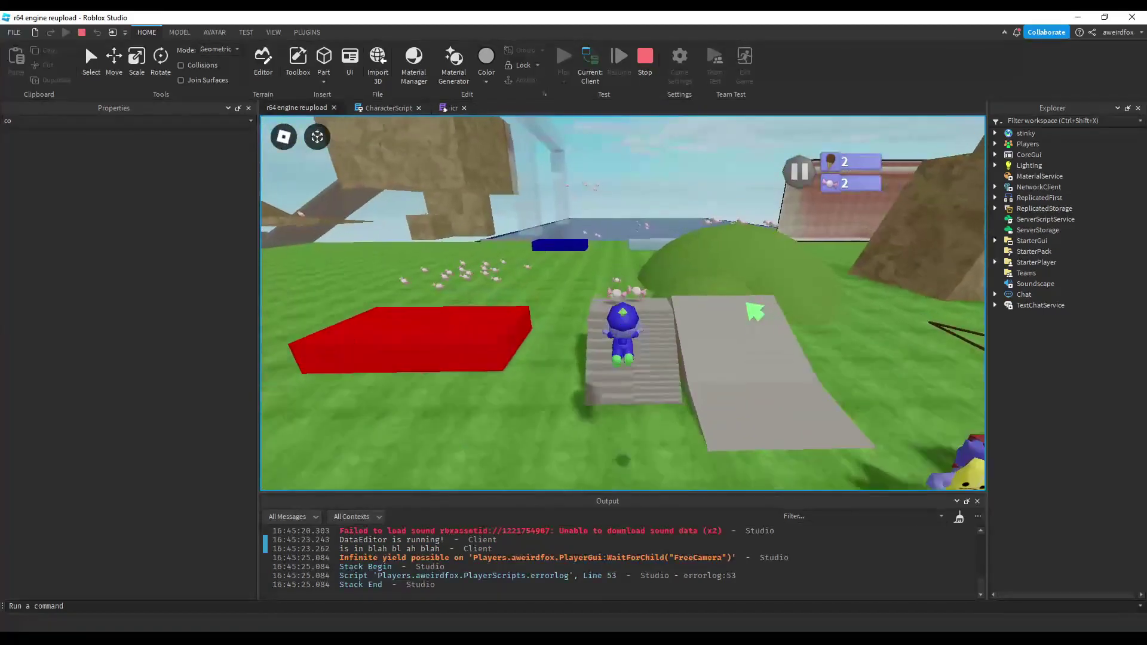
{"action": "key", "text": "w"}
{"action": "key", "text": "space"}
{"action": "key", "text": "space"}
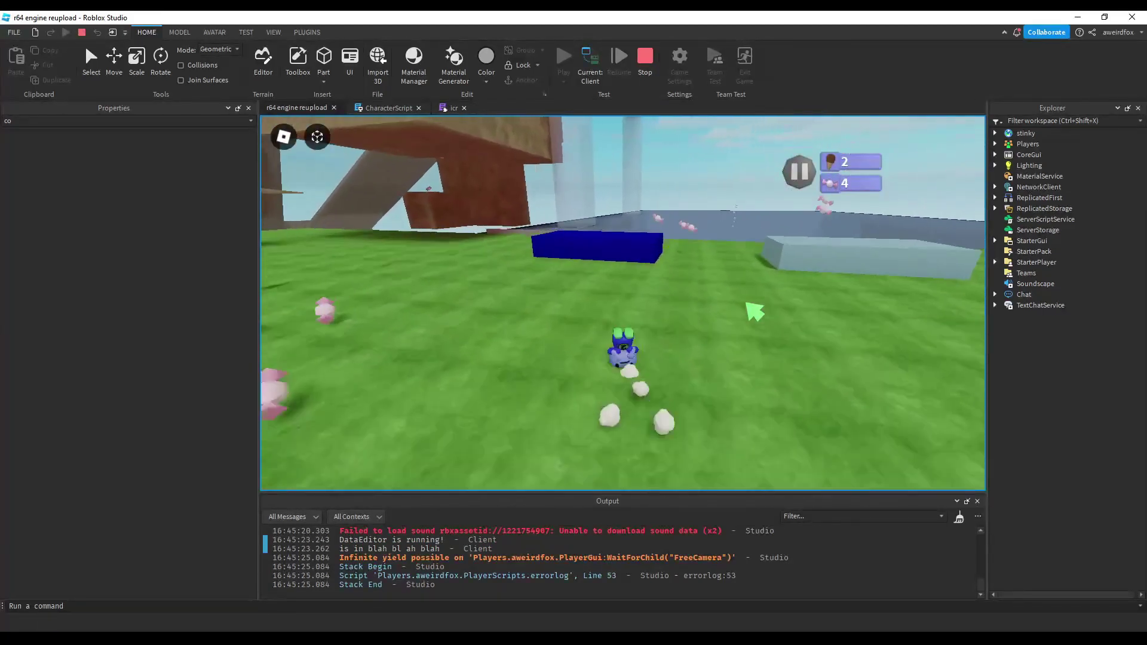
{"action": "key", "text": "w"}
{"action": "key", "text": "d"}
{"action": "key", "text": "space"}
{"action": "right_click_drag", "start_coordinate": [746, 304], "coordinate": [747, 304]}
{"action": "key", "text": "w"}
{"action": "key", "text": "space"}
{"action": "key", "text": "space"}
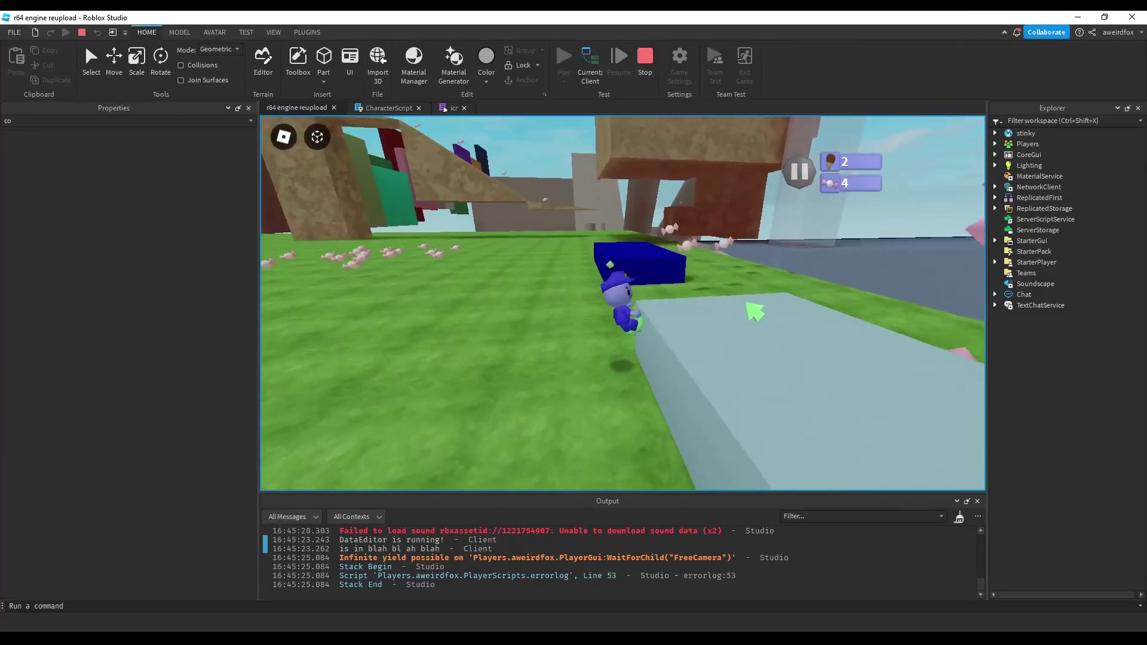
{"action": "key", "text": "w"}
{"action": "key", "text": "space"}
{"action": "key", "text": "space"}
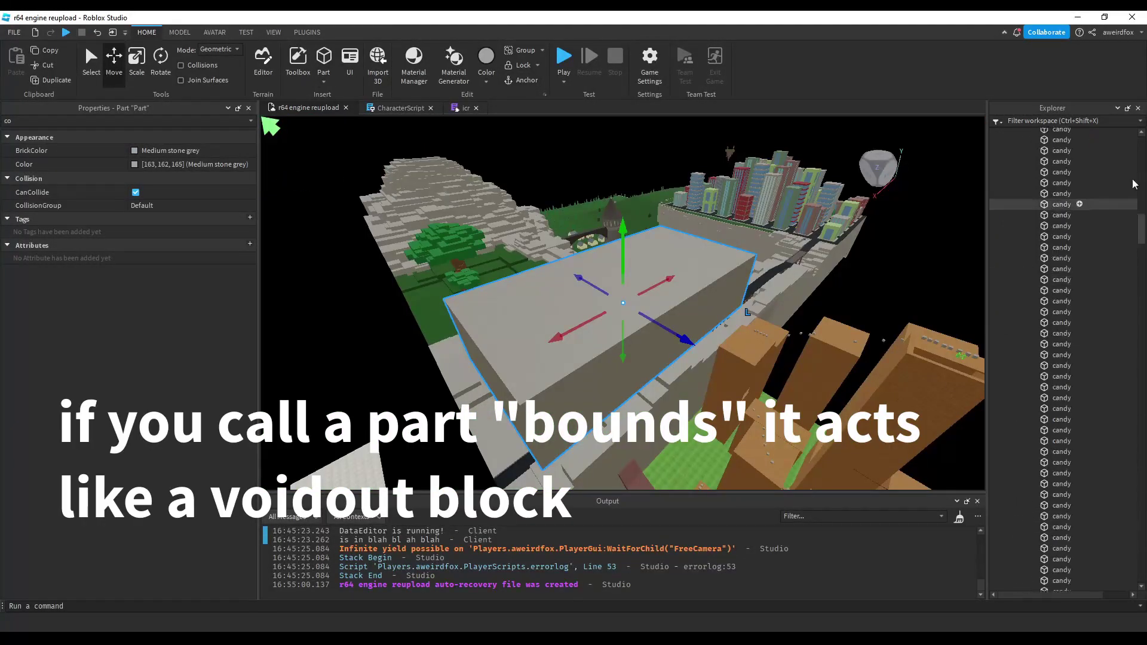
Move the new grey part down onto the grass of the test map and rename it bounds.
{"action": "left_click_drag", "start_coordinate": [1141, 229], "coordinate": [1141, 146]}
{"action": "left_click", "coordinate": [1006, 294]}
{"action": "left_click_drag", "start_coordinate": [744, 298], "coordinate": [594, 372]}
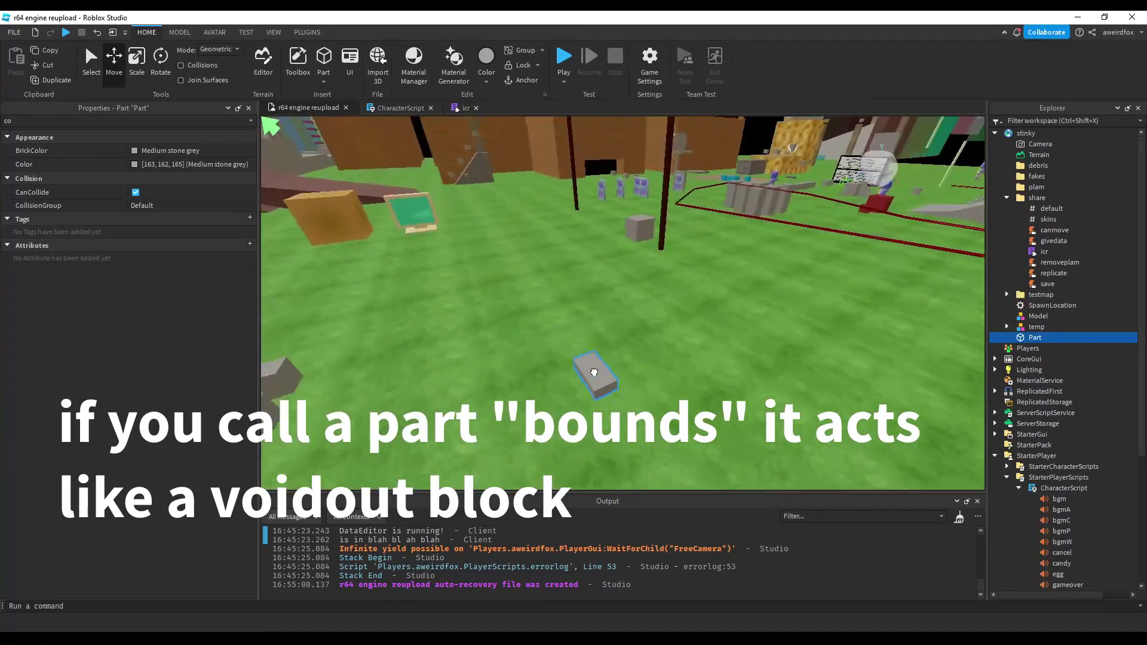
{"action": "left_click", "coordinate": [160, 120]}
{"action": "key", "text": "BackSpace"}
{"action": "key", "text": "BackSpace"}
{"action": "type", "text": "na"}
{"action": "key", "text": "Return"}
Scale the bounds part into a flat slab of about 14.84 × 1 × 8.53.
{"action": "right_click_drag", "start_coordinate": [538, 323], "coordinate": [436, 341]}
{"action": "left_click_drag", "start_coordinate": [435, 341], "coordinate": [436, 341]}
{"action": "left_click", "coordinate": [167, 122]}
{"action": "key", "text": "BackSpace"}
{"action": "key", "text": "BackSpace"}
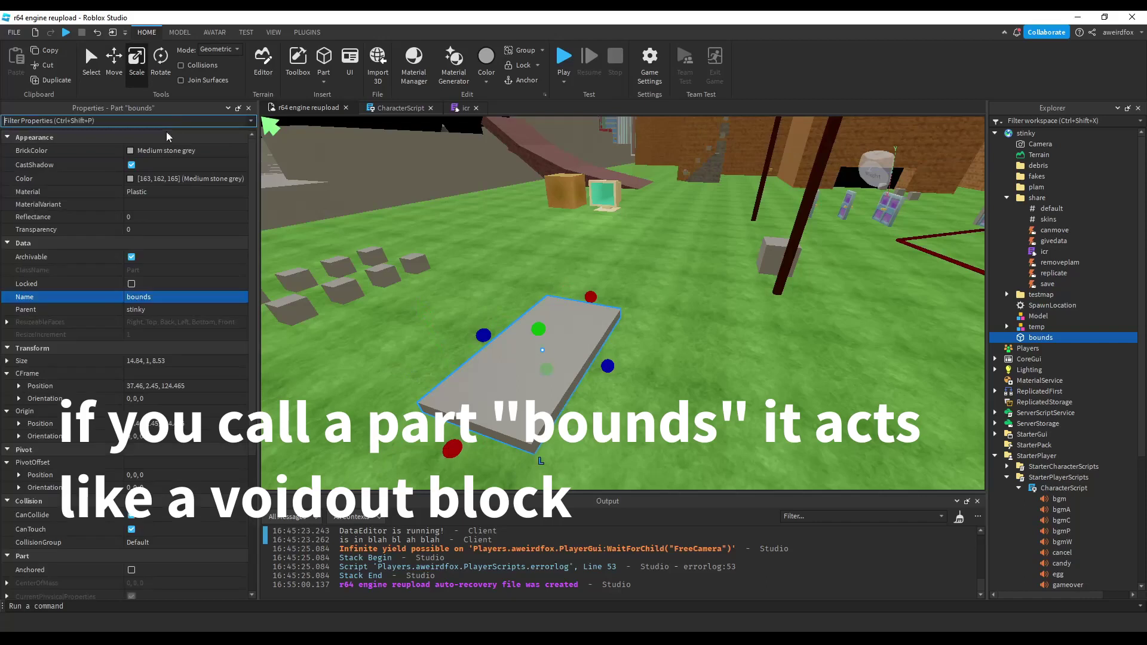
Give the bounds part a Really black BrickColor and Neon material, and place it in the testmap folder.
{"action": "left_click", "coordinate": [164, 151]}
{"action": "left_click", "coordinate": [192, 354]}
{"action": "left_click_drag", "start_coordinate": [1023, 338], "coordinate": [1040, 295]}
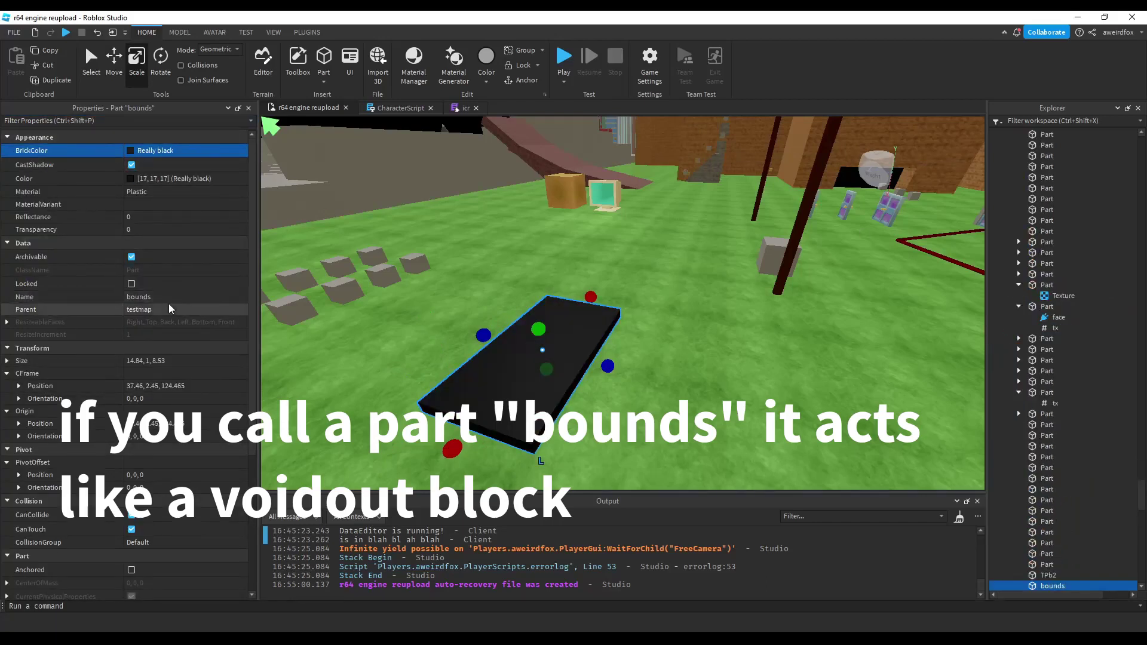
{"action": "left_click", "coordinate": [156, 191]}
{"action": "left_click", "coordinate": [162, 203]}
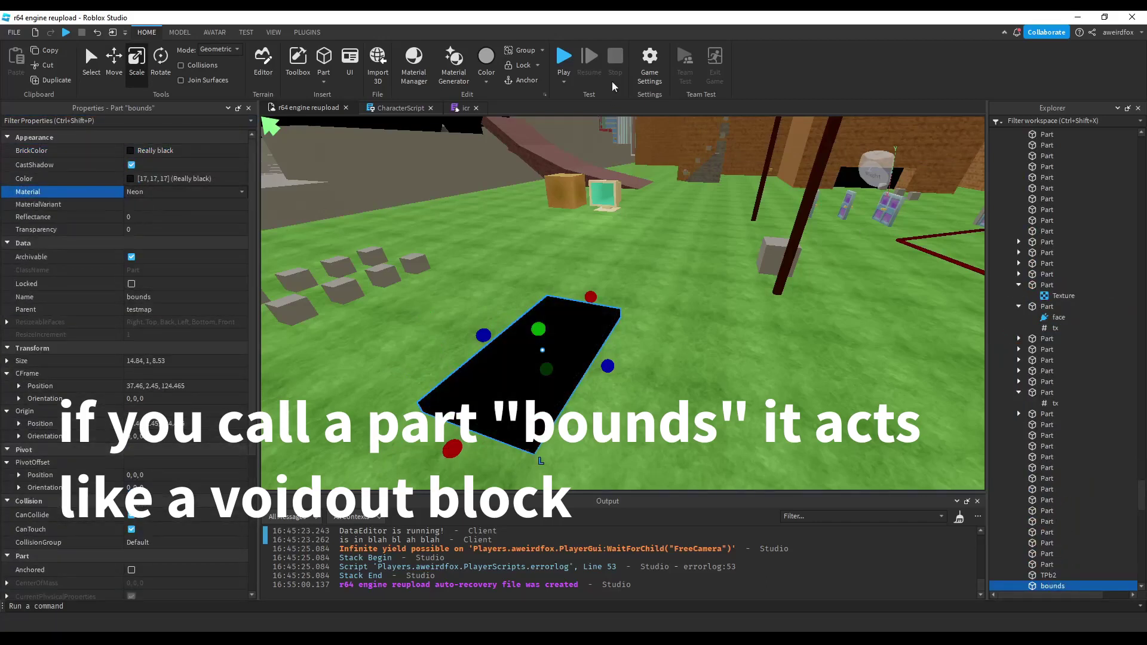
Playtest the voidout block by running the character to the black bounds part, and stop the test.
{"action": "left_click", "coordinate": [563, 58]}
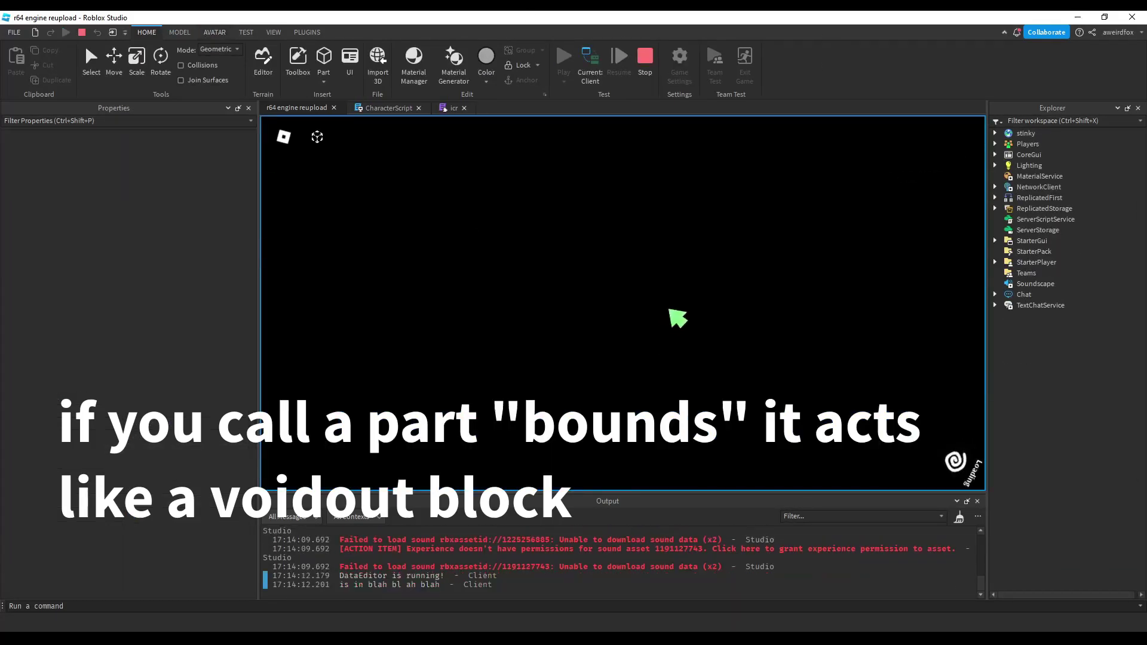
{"action": "key", "text": "w"}
{"action": "key", "text": "space"}
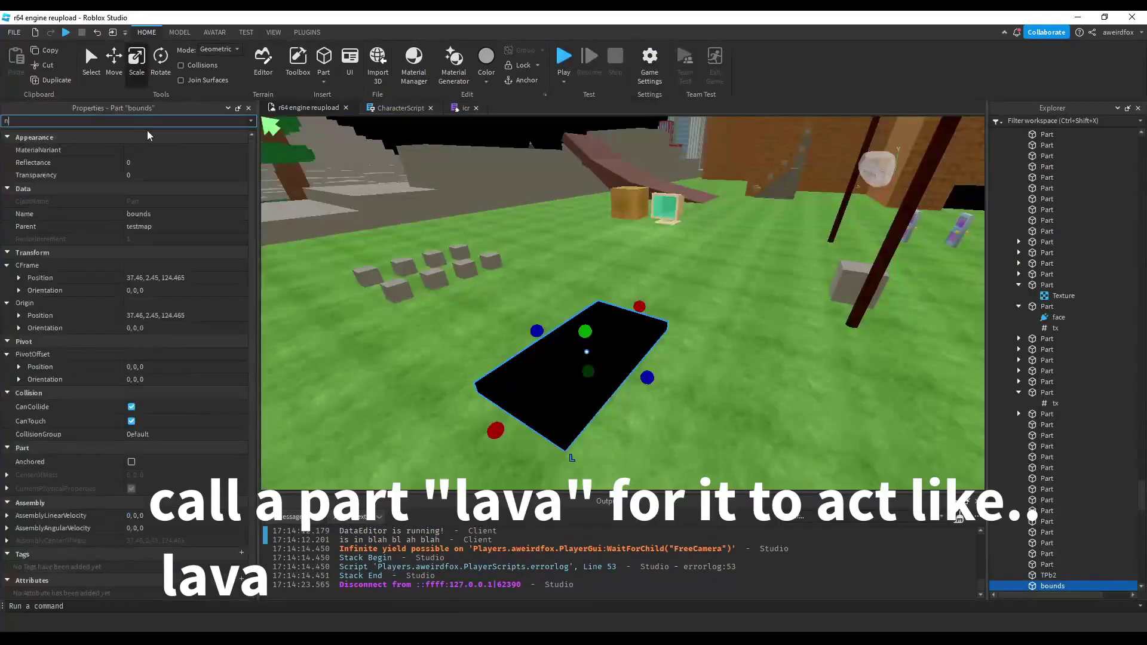
Rename the bounds part as lava with a Really red BrickColor, and playtest it with the character.
{"action": "left_click", "coordinate": [186, 150]}
{"action": "left_click", "coordinate": [186, 258]}
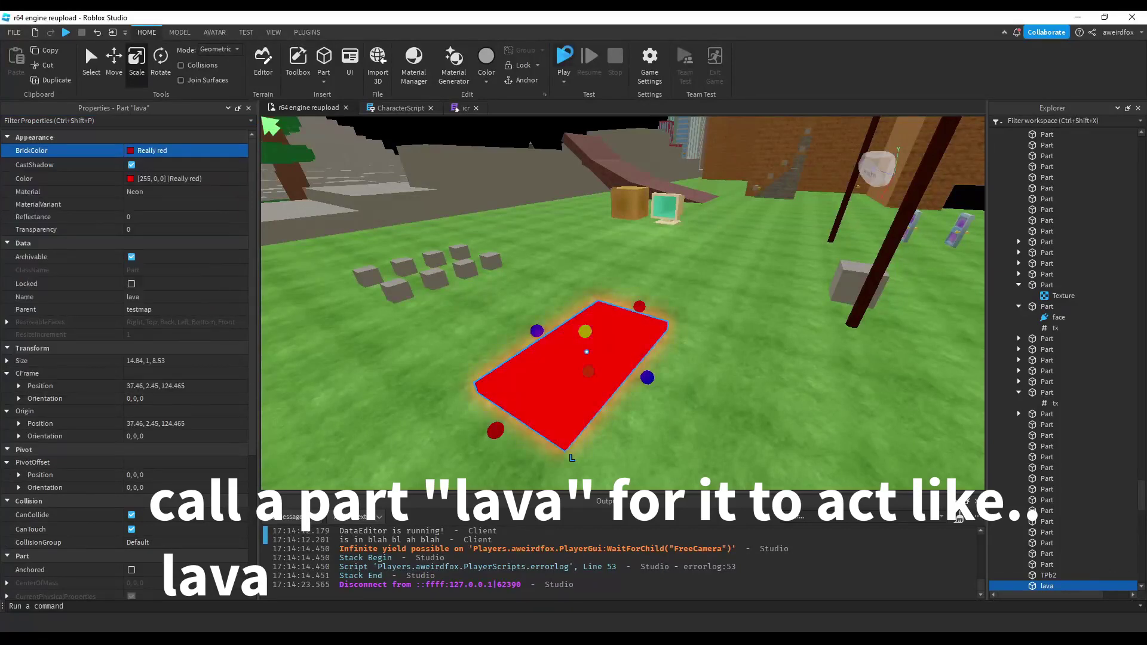
{"action": "left_click", "coordinate": [565, 54]}
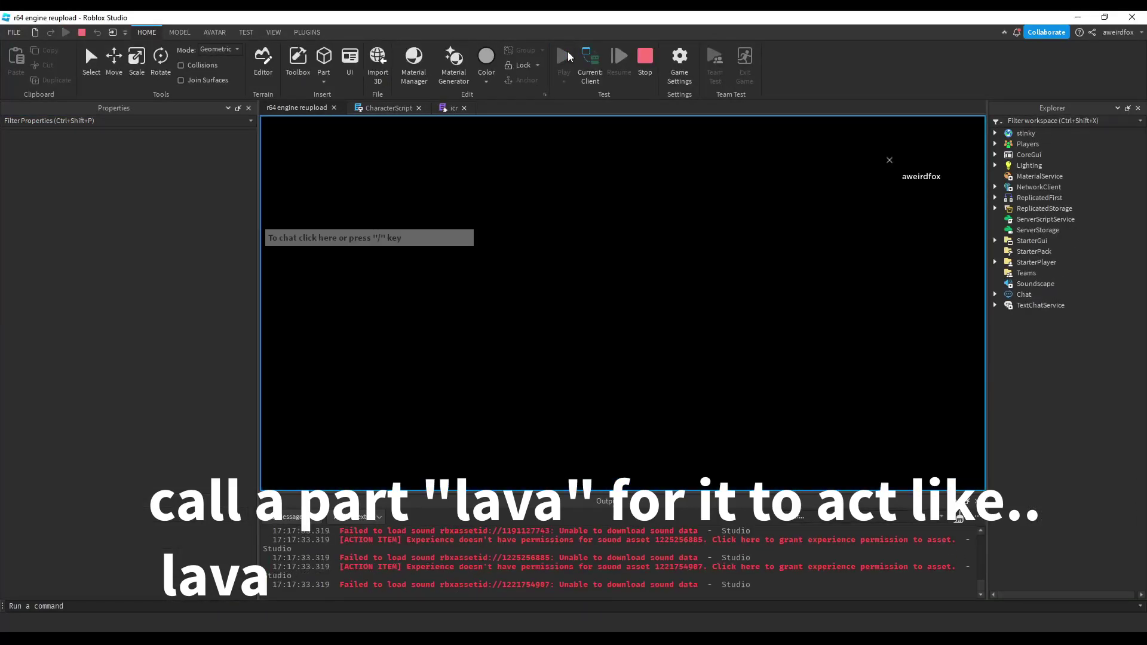
{"action": "key", "text": "w"}
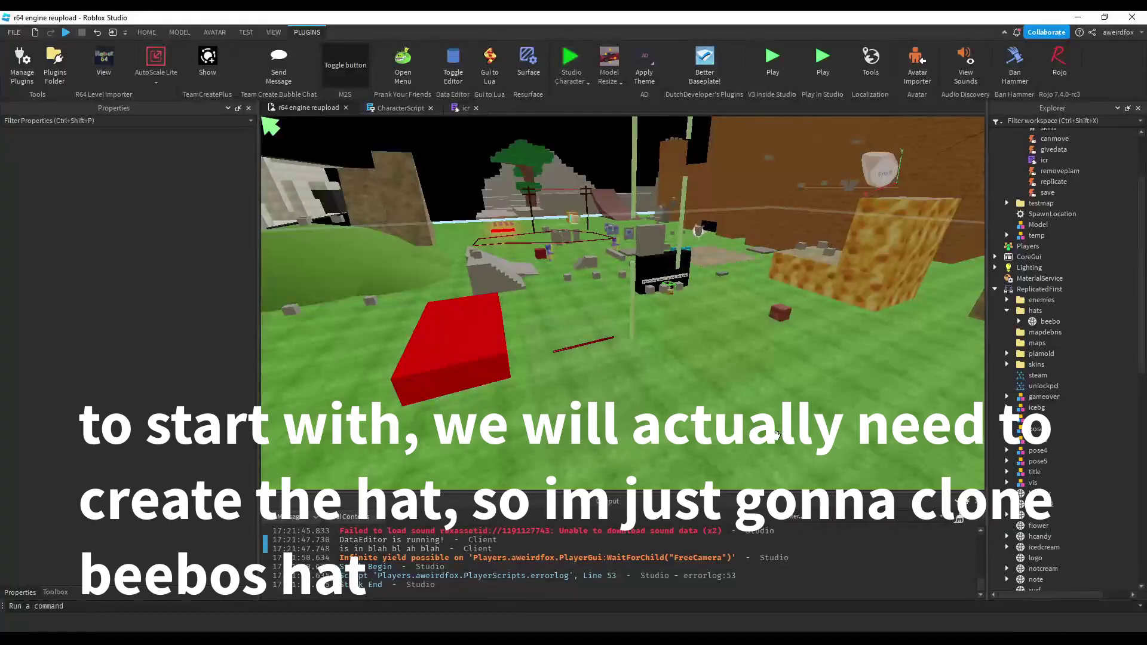
Duplicate the beebo hat from the hats folder, move the copy into the stinky workspace and focus the view on it.
{"action": "left_click", "coordinate": [1044, 324]}
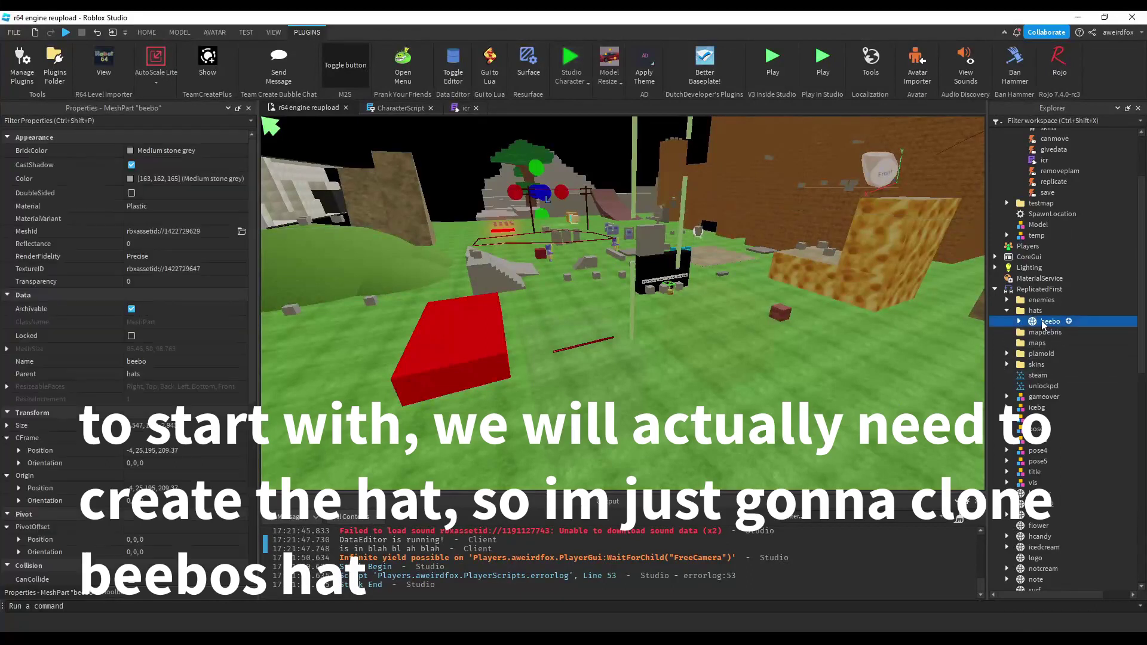
{"action": "key", "text": "ctrl+d"}
{"action": "scroll", "coordinate": [1043, 323], "scroll_direction": "up", "scroll_amount": 3}
{"action": "left_click_drag", "start_coordinate": [1042, 333], "coordinate": [1016, 133]}
{"action": "key", "text": "f"}
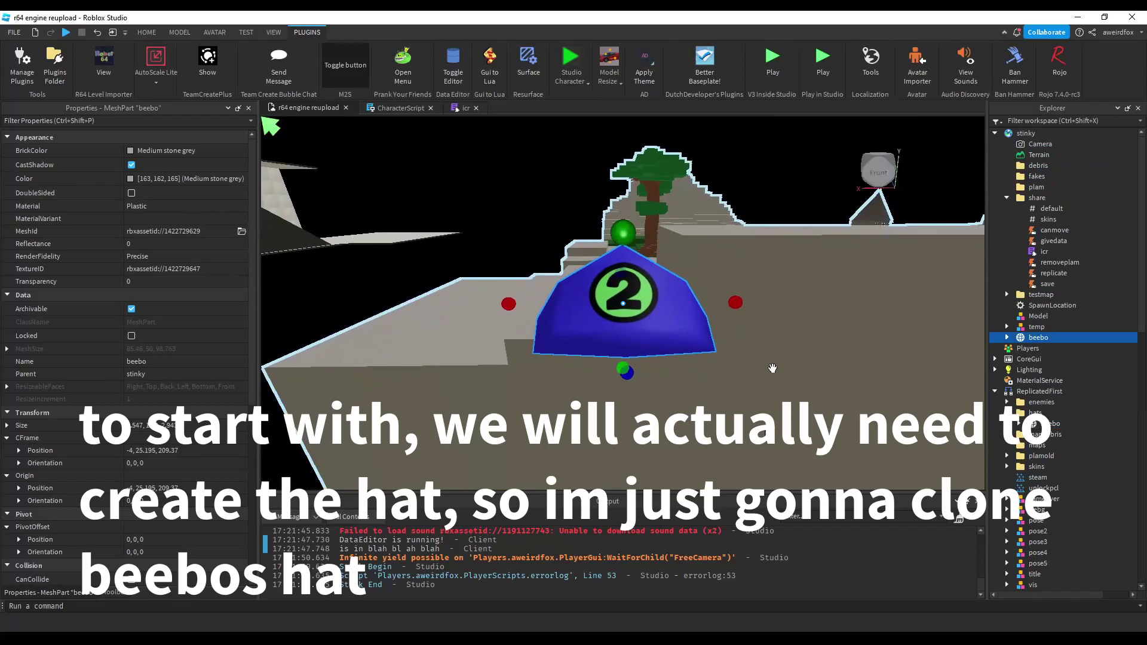
{"action": "left_click", "coordinate": [111, 592]}
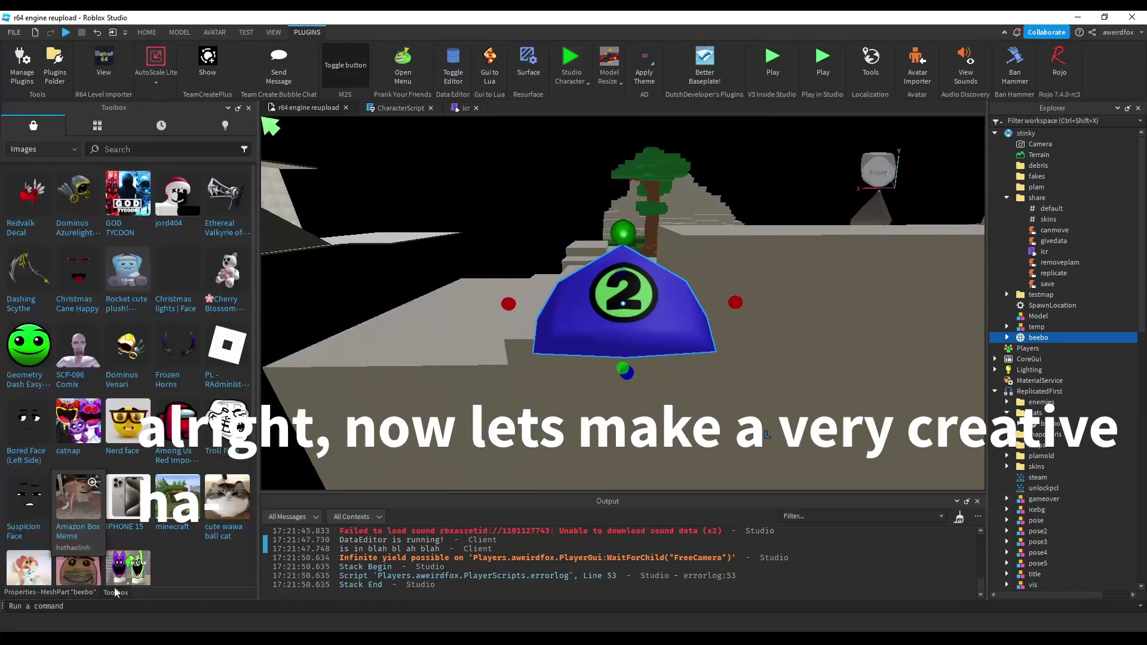
{"action": "left_click", "coordinate": [59, 400]}
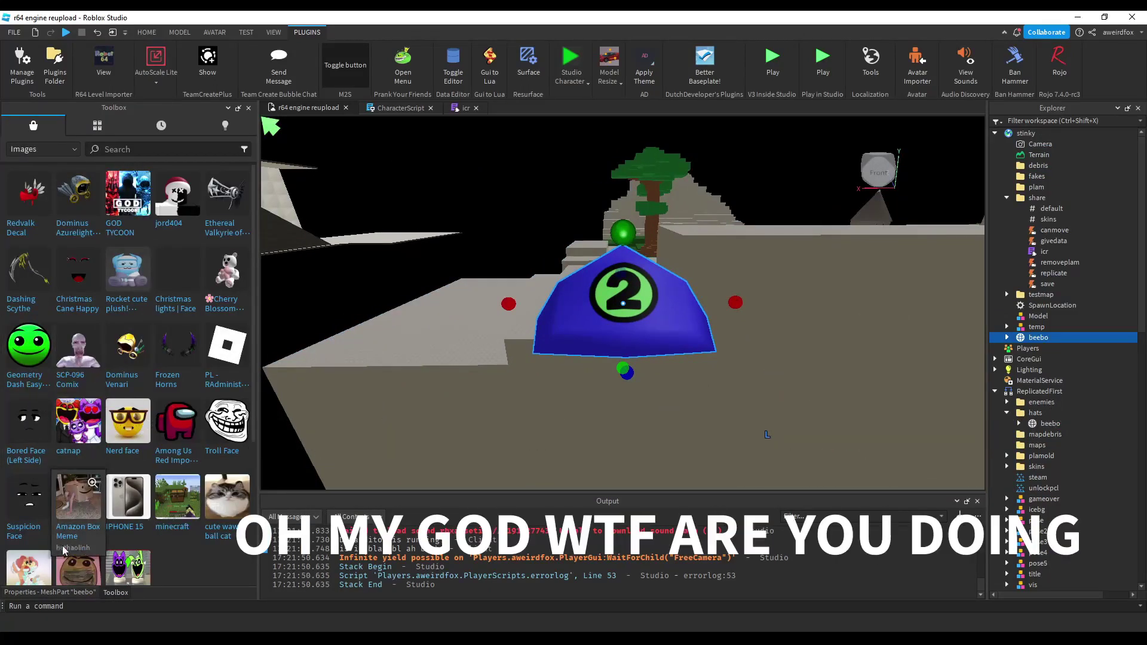
{"action": "left_click", "coordinate": [76, 594]}
{"action": "left_click", "coordinate": [196, 270]}
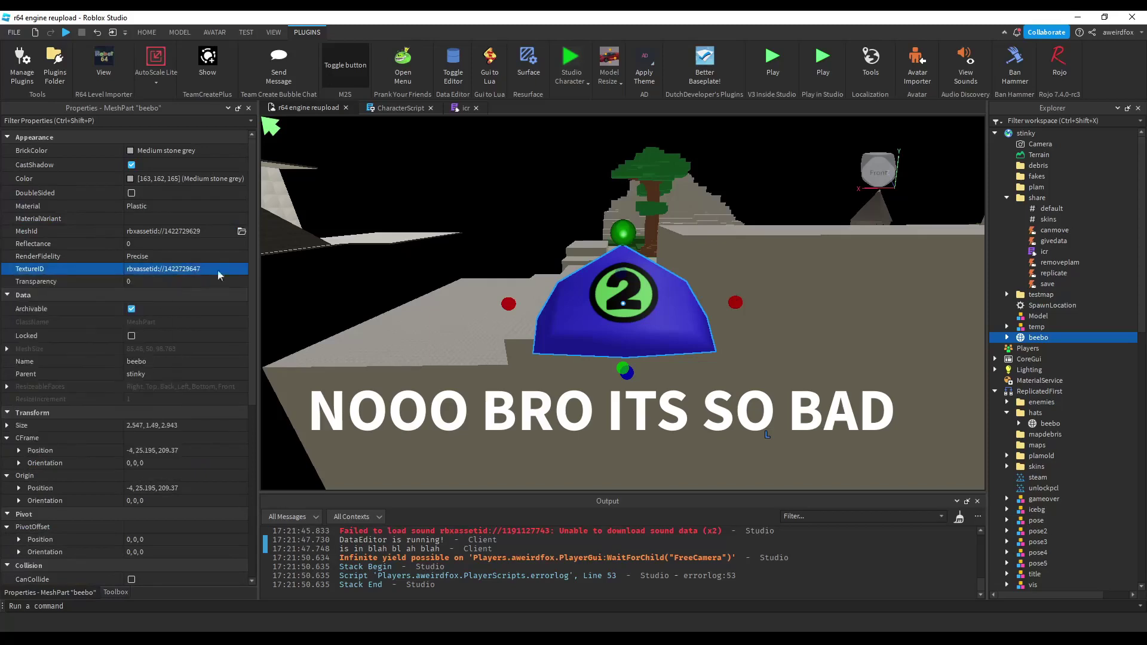
Rename the copied beebo hat as lobotomy.
{"action": "key", "text": "ctrl+shift+p"}
{"action": "type", "text": "na"}
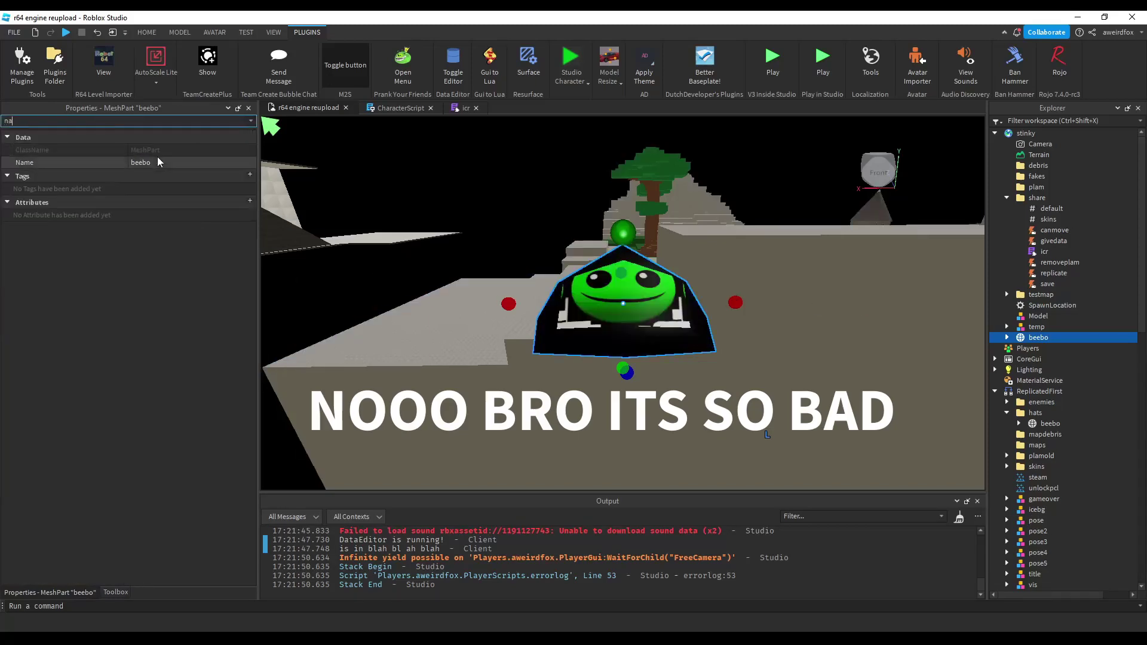
{"action": "left_click", "coordinate": [159, 162]}
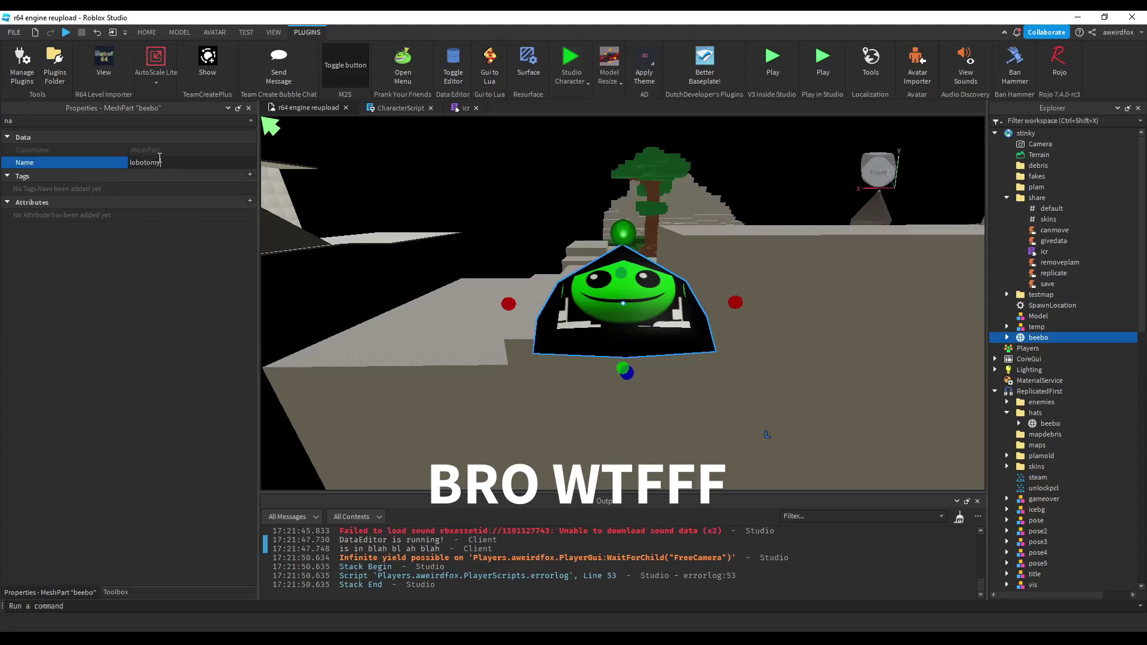
{"action": "key", "text": "Return"}
{"action": "left_click", "coordinate": [166, 120]}
{"action": "key", "text": "BackSpace"}
{"action": "key", "text": "BackSpace"}
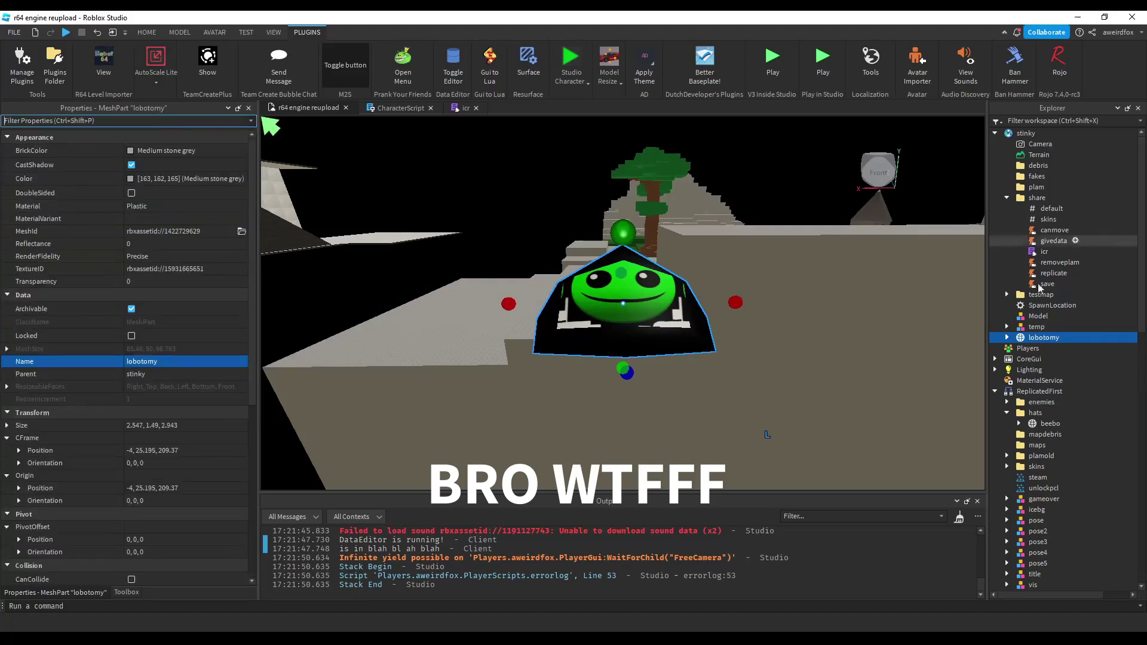
Set the id value inside the lobotomy hat to 2.
{"action": "left_click", "coordinate": [1006, 338]}
{"action": "left_click", "coordinate": [1040, 400]}
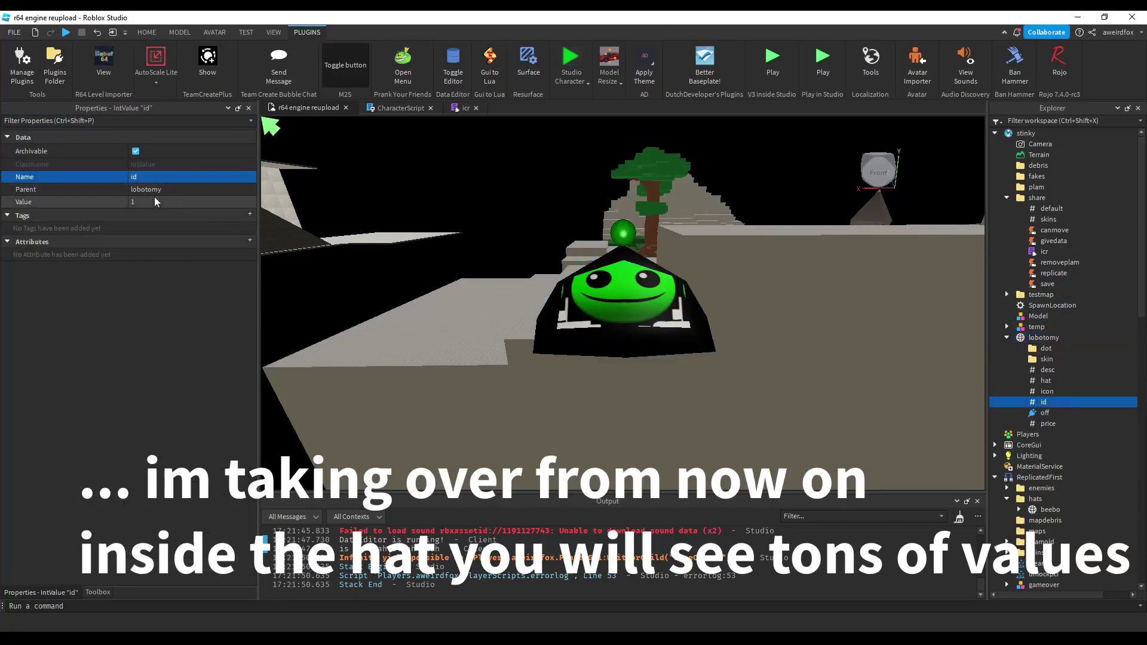
{"action": "double_click", "coordinate": [144, 201]}
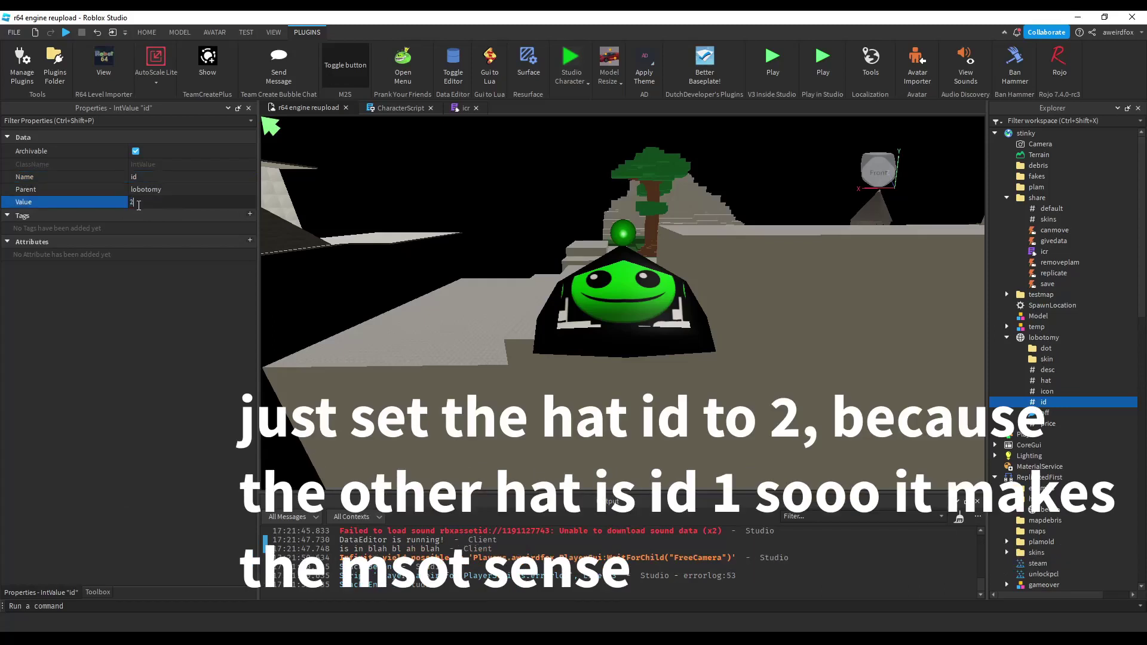
{"action": "type", "text": "2"}
{"action": "key", "text": "Return"}
Delete the price, desc and hat values from the lobotomy hat.
{"action": "left_click", "coordinate": [1021, 424]}
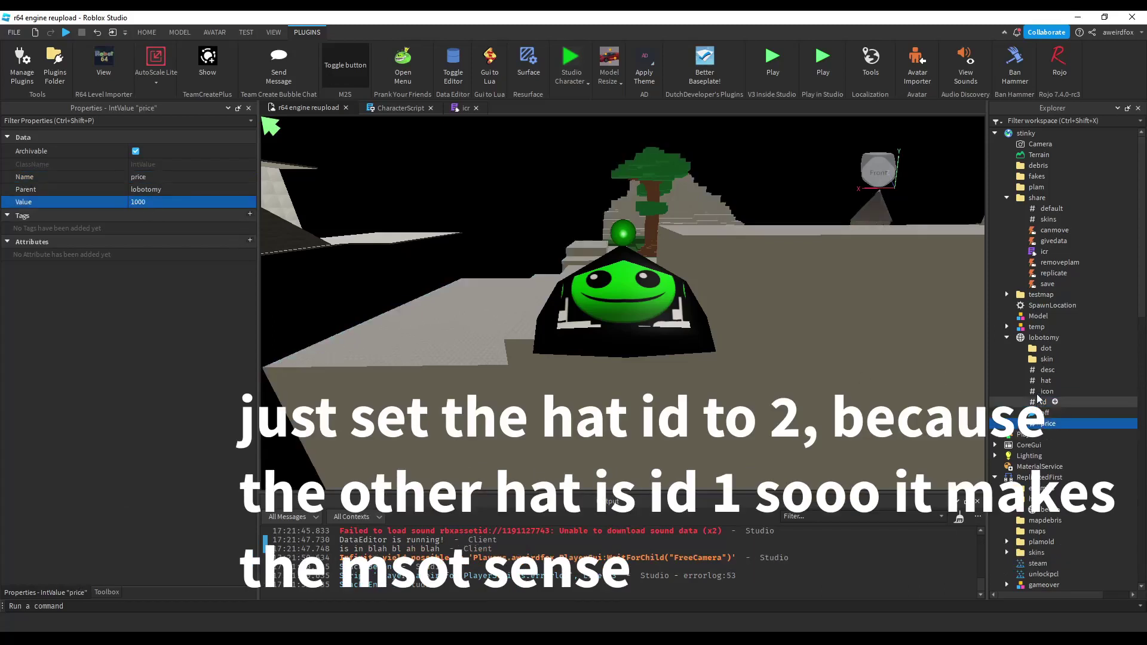
{"action": "key", "text": "Delete"}
{"action": "left_click", "coordinate": [1040, 372]}
{"action": "key", "text": "Delete"}
{"action": "left_click", "coordinate": [1040, 372]}
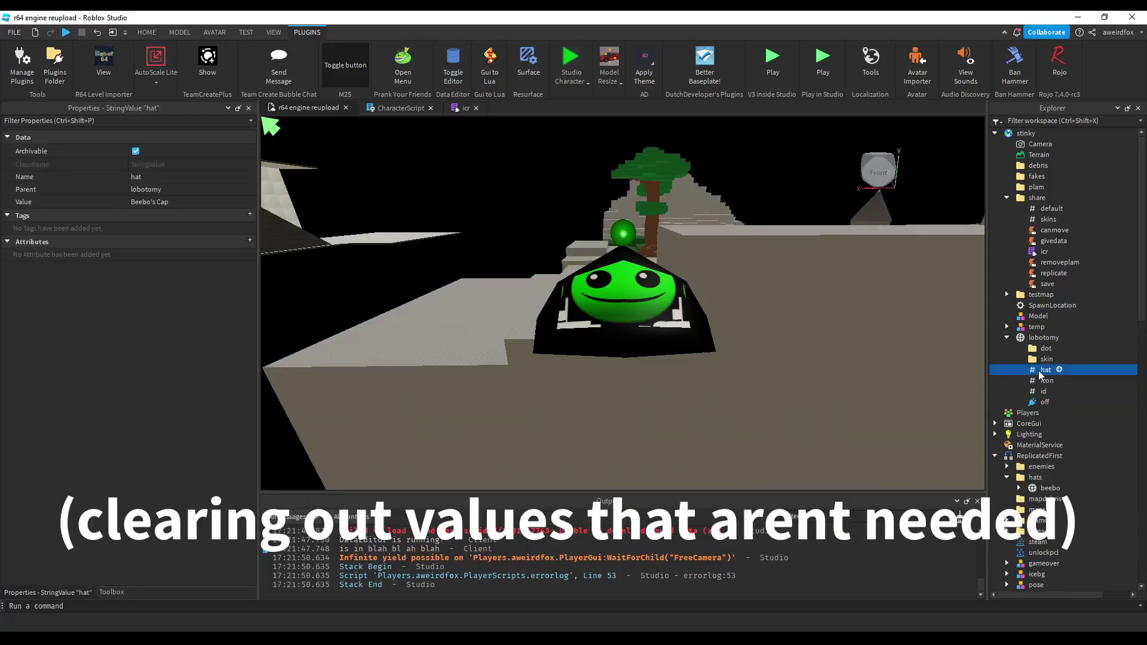
{"action": "key", "text": "Delete"}
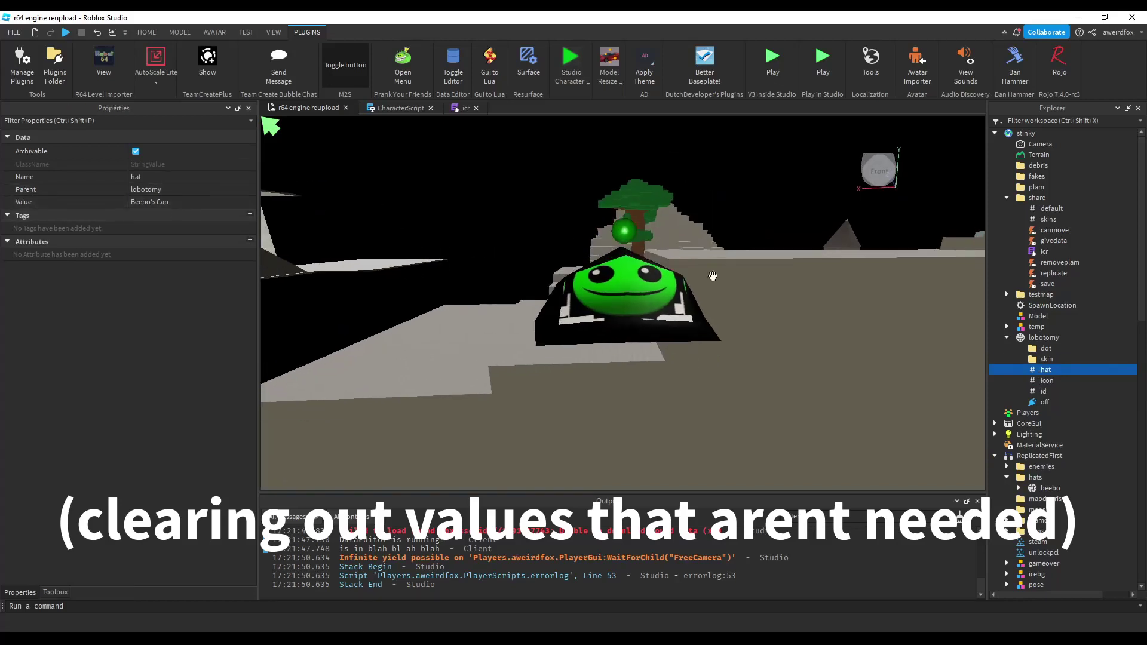
{"action": "left_click", "coordinate": [1045, 370]}
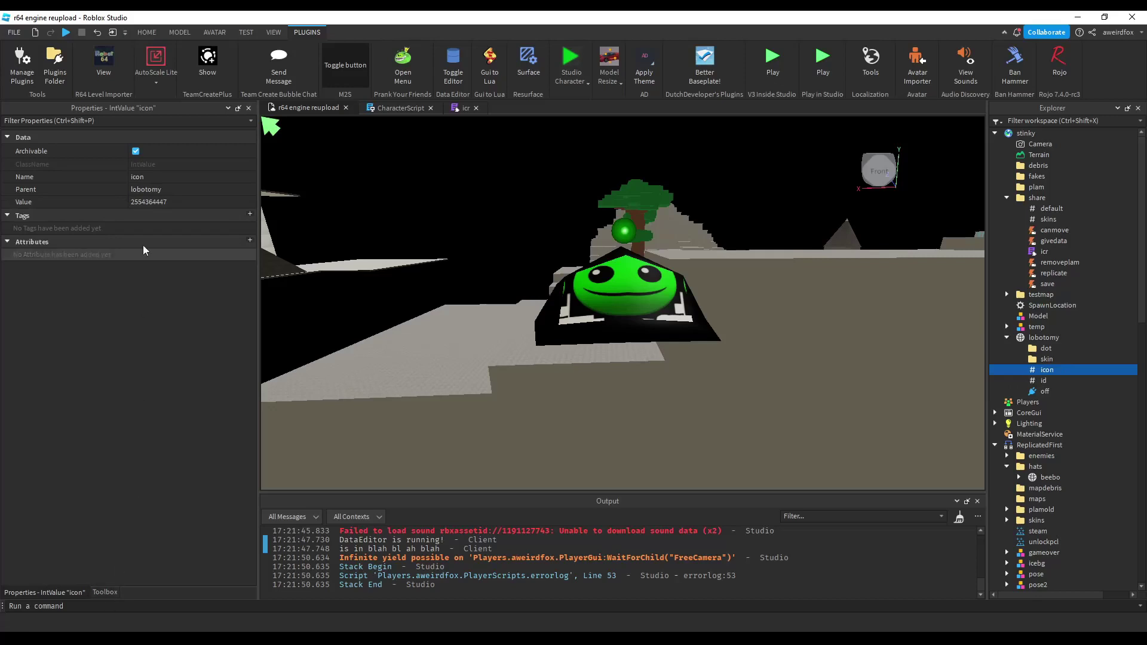
{"action": "left_click", "coordinate": [148, 203]}
{"action": "key", "text": "ctrl+v"}
{"action": "key", "text": "Return"}
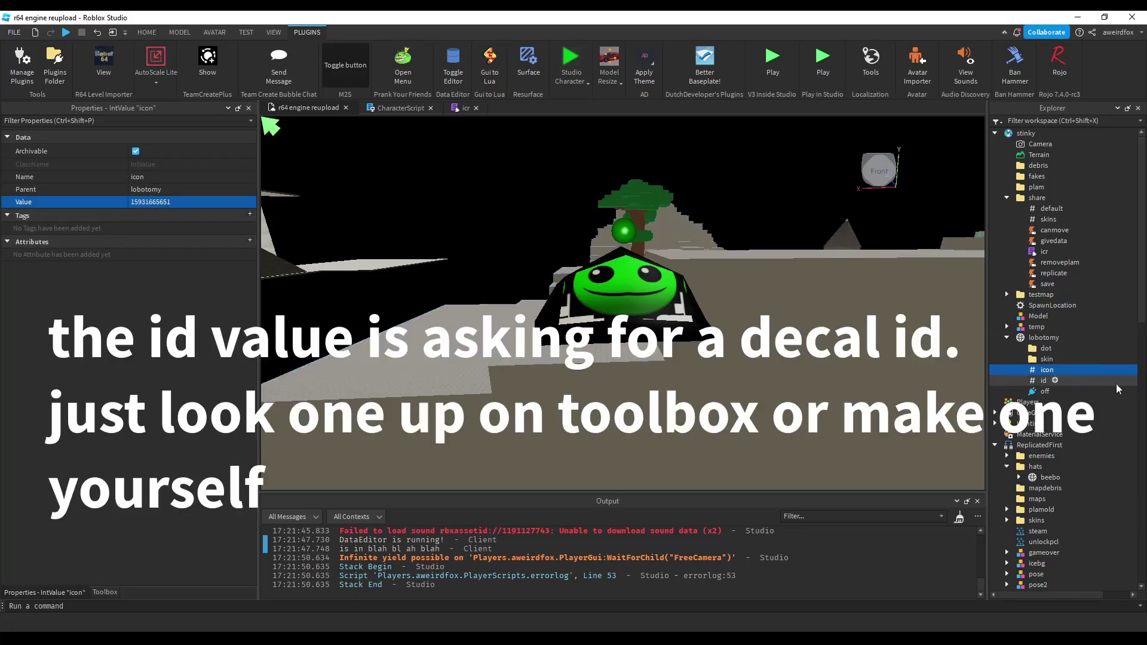
Delete the skin folder from the lobotomy hat and move the hat into the hats folder under ReplicatedFirst.
{"action": "left_click", "coordinate": [1047, 359]}
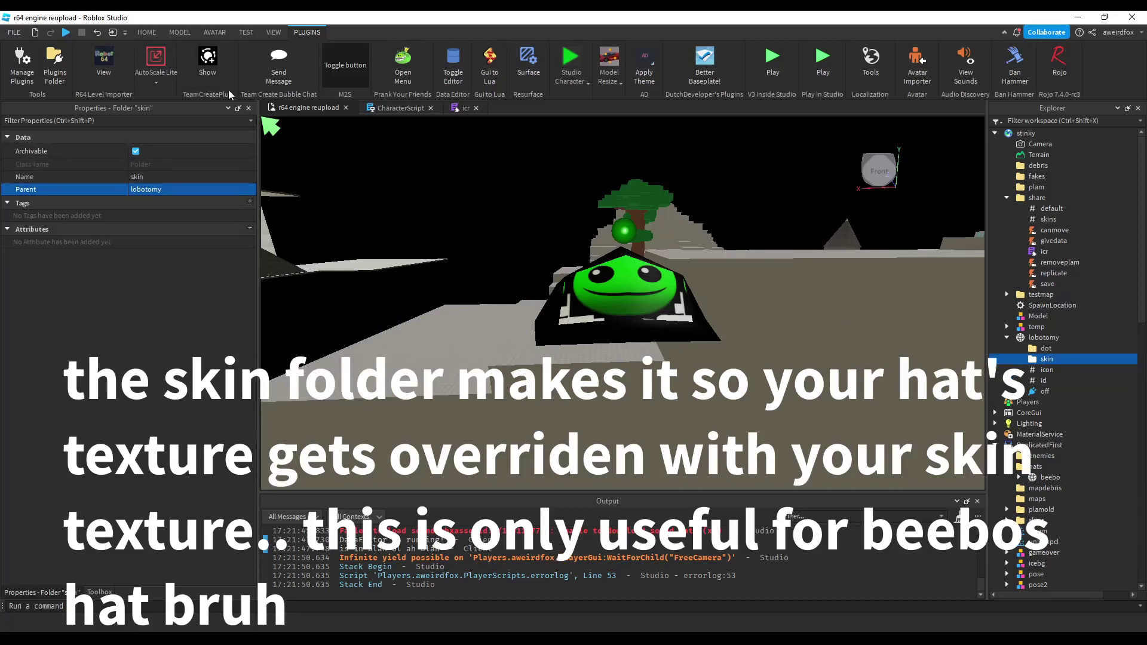
{"action": "key", "text": "Delete"}
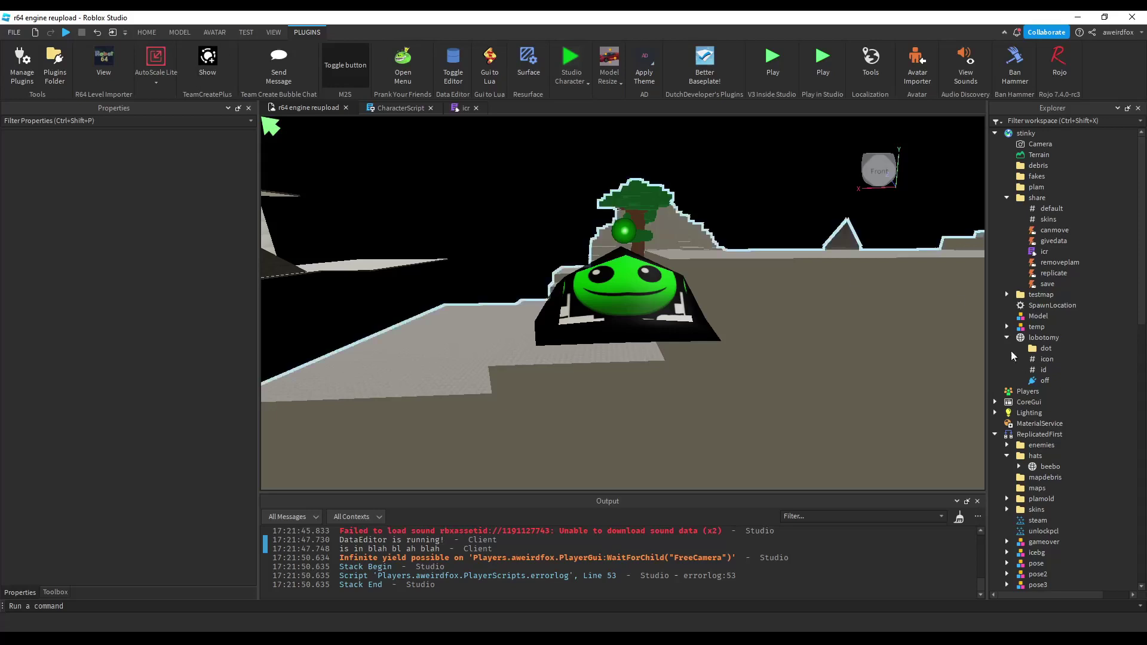
{"action": "left_click", "coordinate": [1033, 350]}
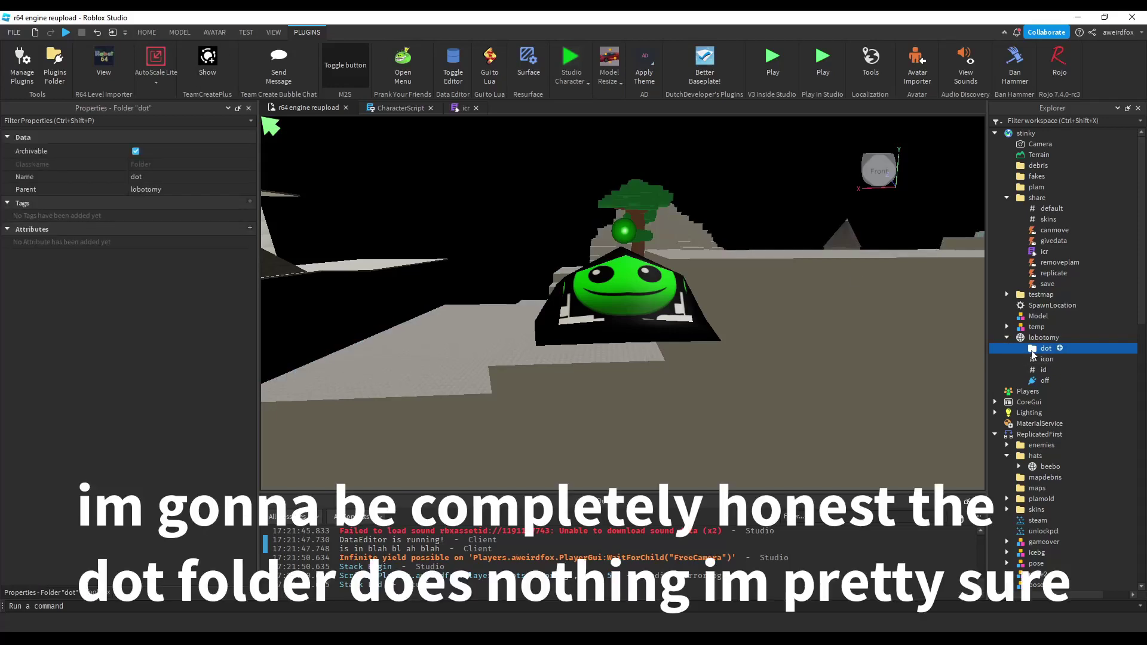
{"action": "left_click", "coordinate": [1007, 338]}
{"action": "left_click_drag", "start_coordinate": [1021, 338], "coordinate": [1041, 415]}
Find bob in the test map and inspect his nested tx dialogue values.
{"action": "right_click_drag", "start_coordinate": [781, 335], "coordinate": [709, 284]}
{"action": "key", "text": "w"}
{"action": "key", "text": "w"}
{"action": "left_click", "coordinate": [717, 287]}
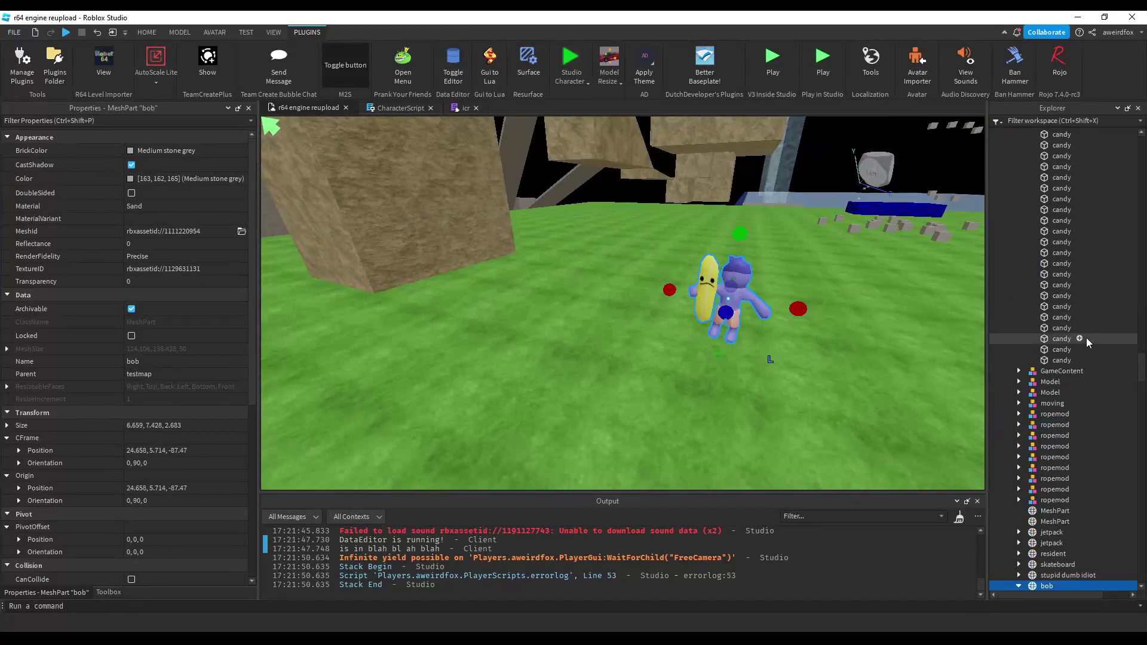
{"action": "scroll", "coordinate": [1069, 370], "scroll_direction": "down", "scroll_amount": 4}
{"action": "left_click", "coordinate": [1060, 486]}
{"action": "left_click", "coordinate": [1066, 496]}
In CharacterScript, replace the Hello World print under int.Value == 1 with lockhats[2] = true and a savegame() call.
{"action": "left_click", "coordinate": [404, 109]}
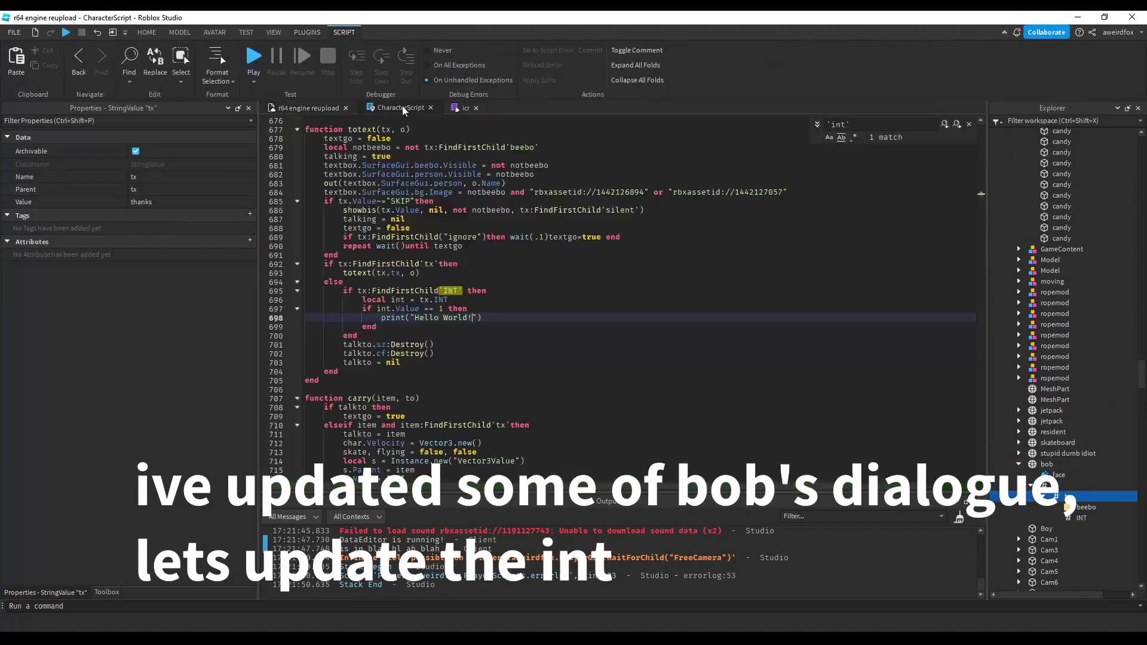
{"action": "left_click_drag", "start_coordinate": [494, 319], "coordinate": [381, 318]}
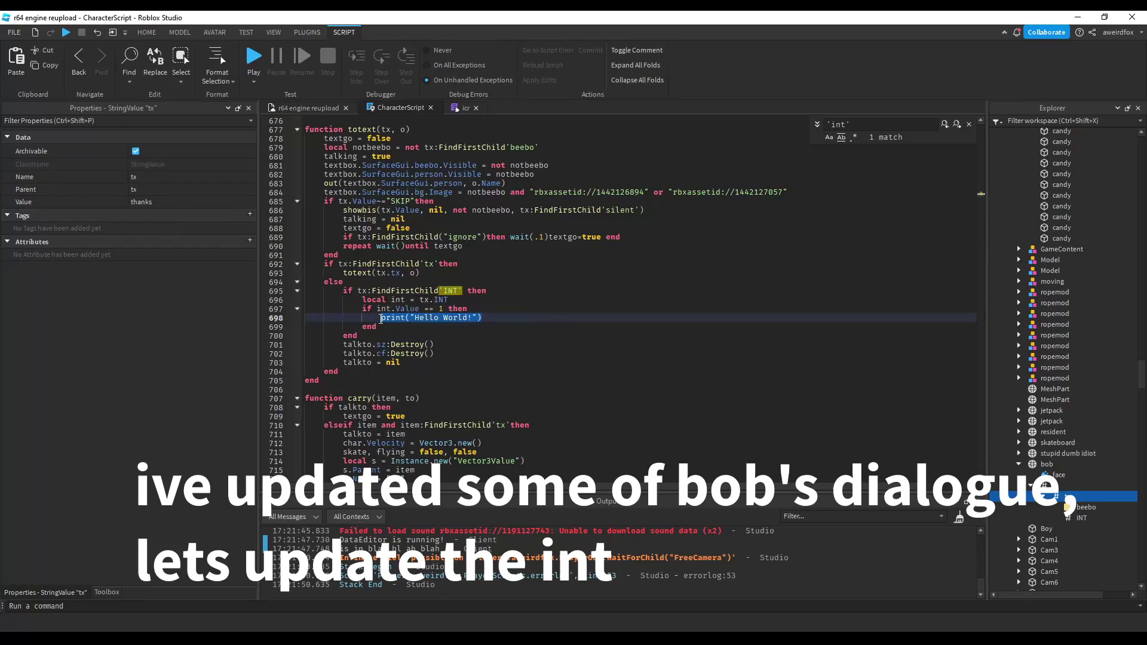
{"action": "type", "text": "lockhats[2] = truesa"}
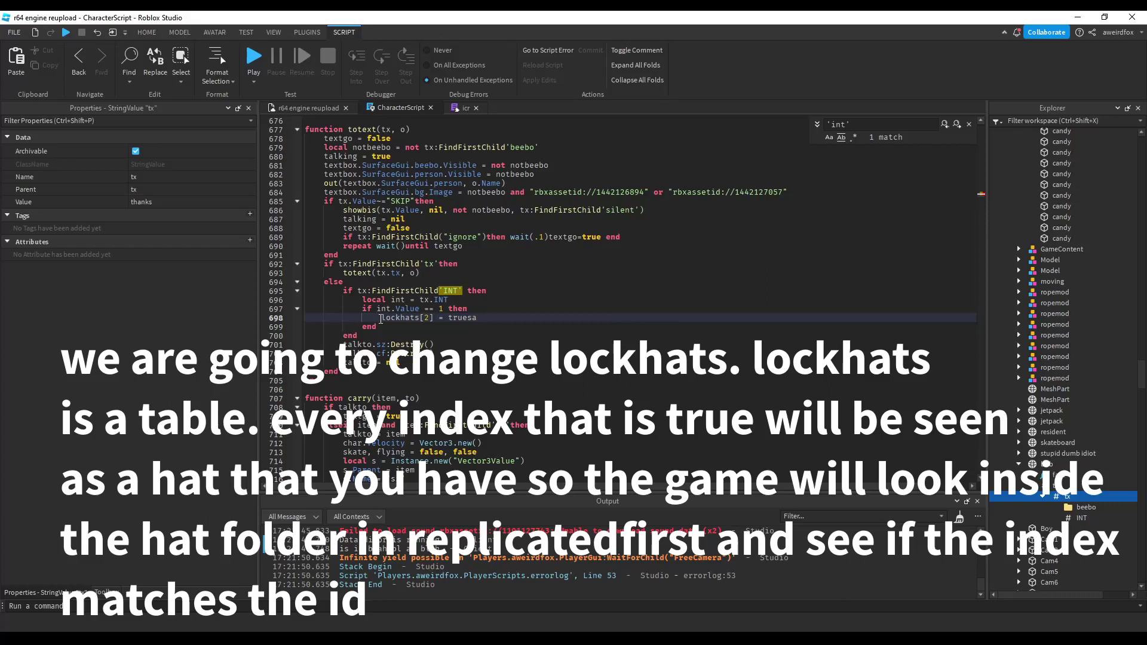
{"action": "key", "text": "BackSpace"}
{"action": "key", "text": "BackSpace"}
{"action": "key", "text": "Return"}
{"action": "type", "text": "savegame()"}
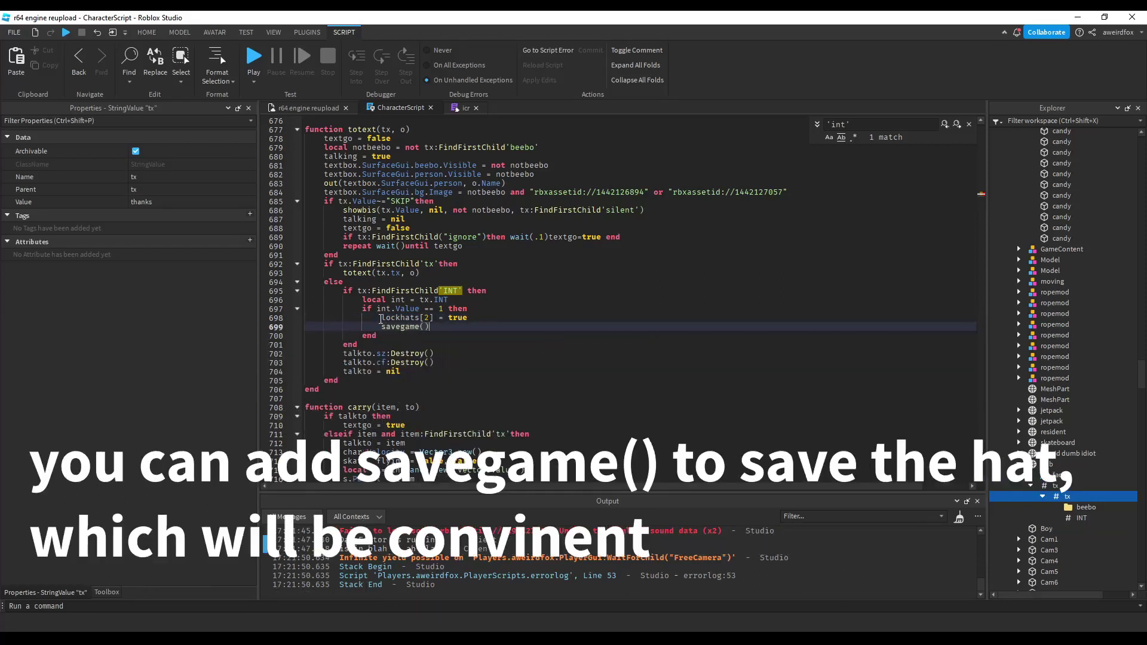
Start a playtest, walk the character to bob and go through his dialogue to receive the hat.
{"action": "left_click", "coordinate": [307, 108]}
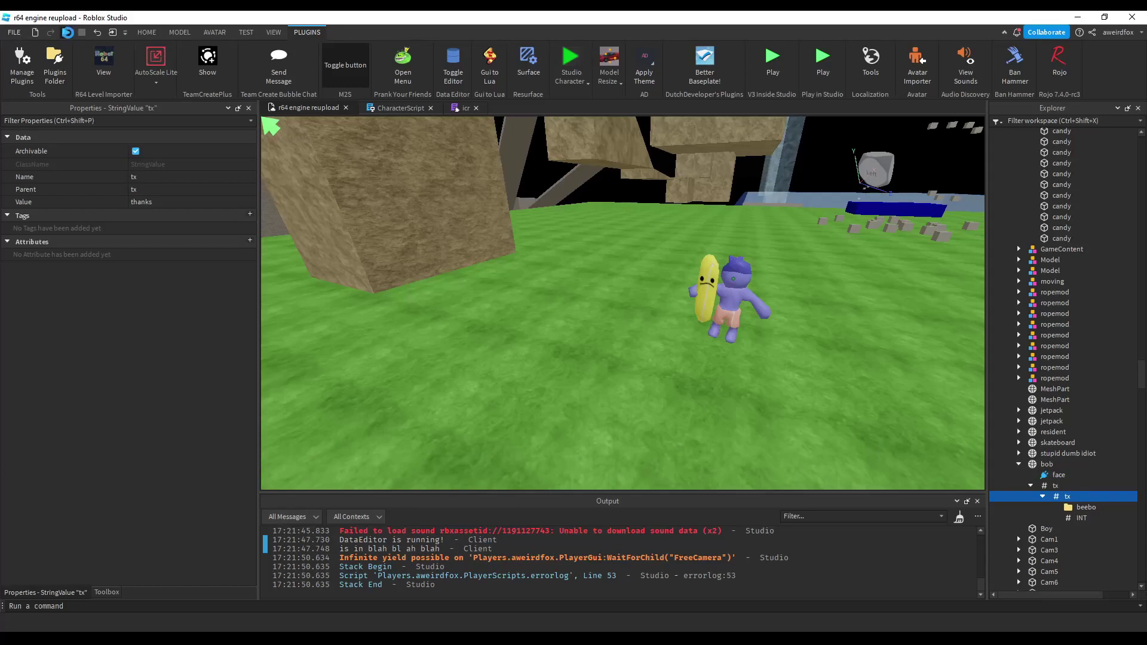
{"action": "left_click", "coordinate": [67, 32]}
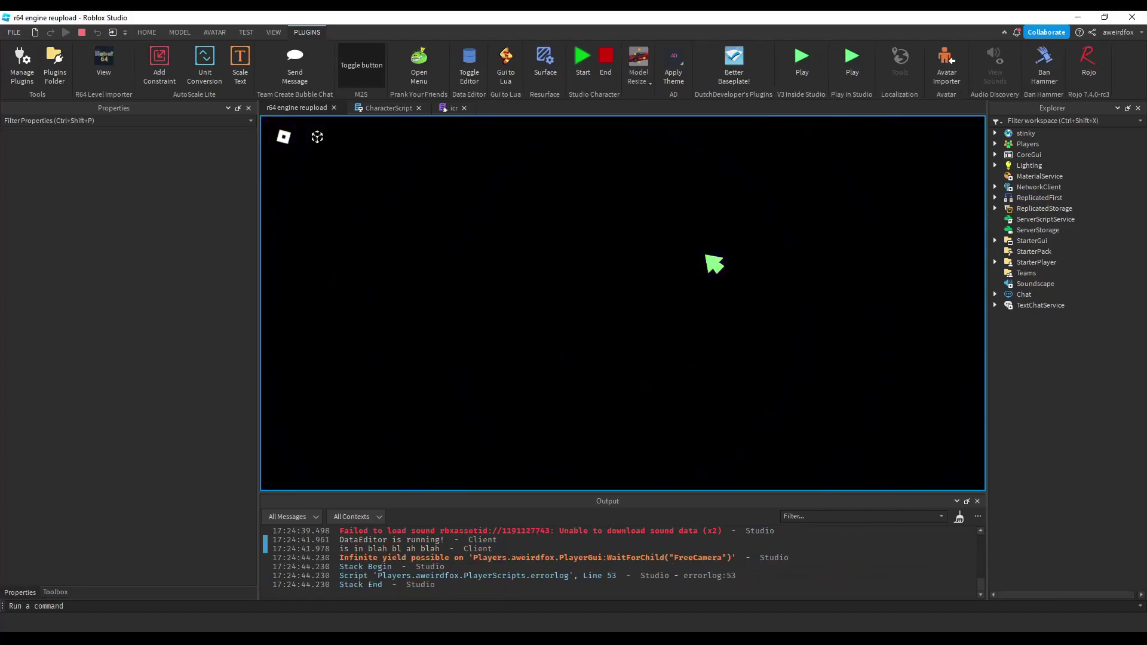
{"action": "key", "text": "w"}
{"action": "right_click_drag", "start_coordinate": [749, 268], "coordinate": [749, 268]}
{"action": "key", "text": "space"}
{"action": "key", "text": "w"}
{"action": "key", "text": "space"}
{"action": "key", "text": "w"}
{"action": "left_click", "coordinate": [750, 264]}
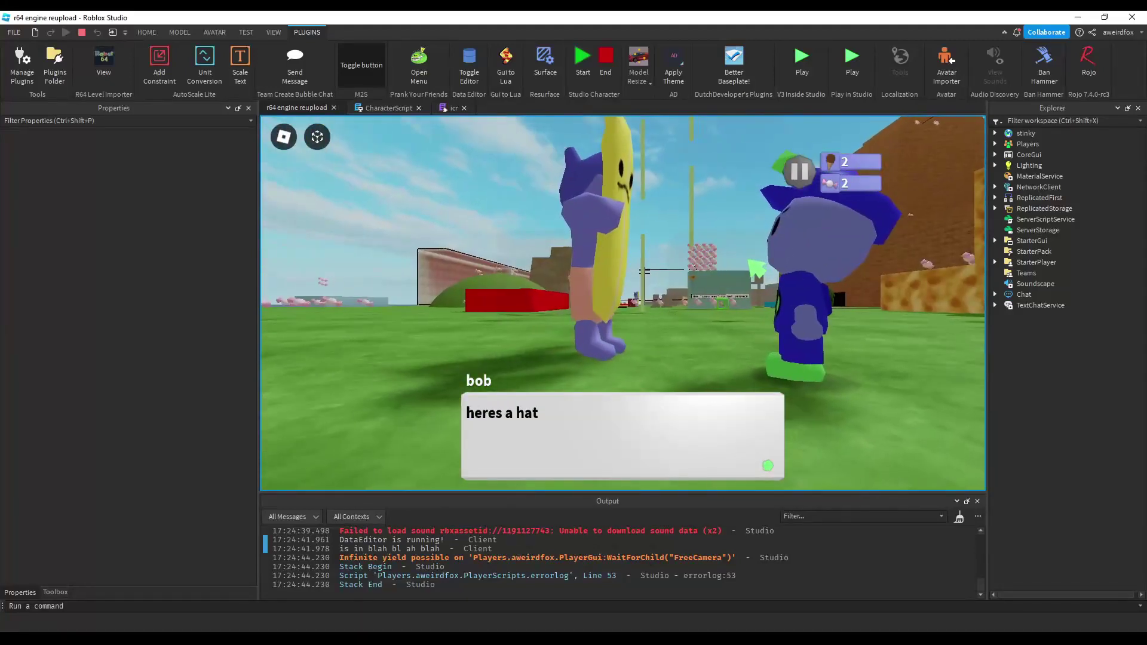
{"action": "left_click", "coordinate": [748, 261]}
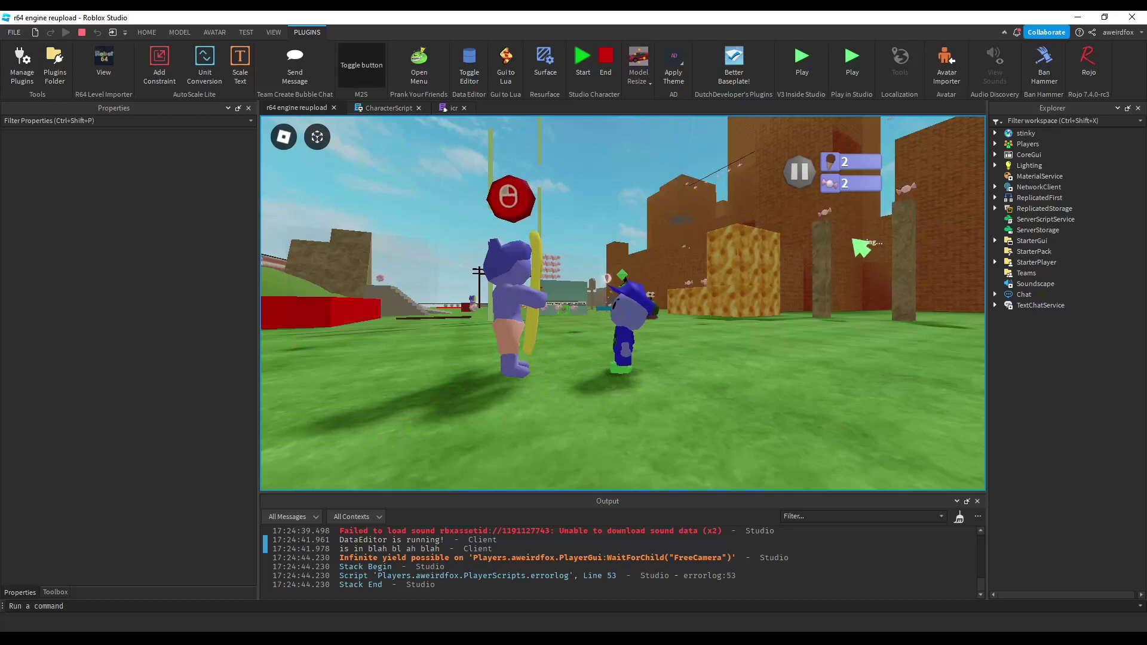
Check the lobotomy hat on the Clothing page of the game's pause menu and close the page.
{"action": "left_click", "coordinate": [801, 179]}
{"action": "left_click", "coordinate": [621, 328]}
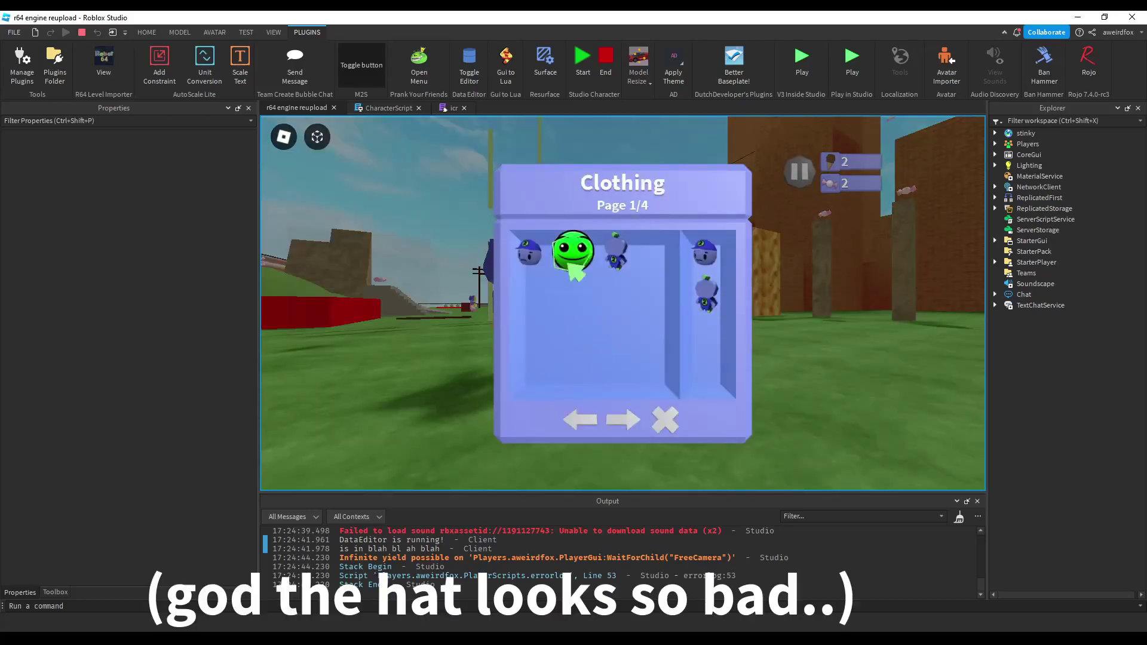
{"action": "left_click", "coordinate": [658, 407]}
{"action": "left_click", "coordinate": [638, 244]}
{"action": "right_click_drag", "start_coordinate": [782, 340], "coordinate": [782, 340]}
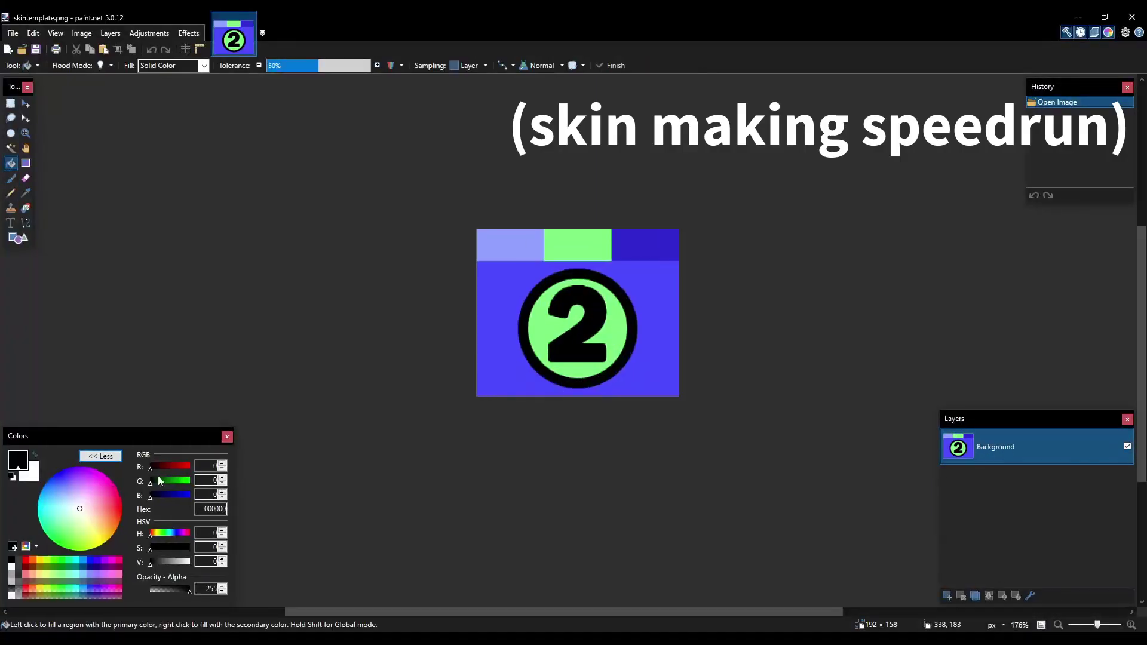
In paint.net, set the paint bucket tolerance to 20% and fill the skin template's blue background with pinkish red.
{"action": "left_click", "coordinate": [119, 492]}
{"action": "left_click", "coordinate": [499, 316]}
{"action": "key", "text": "ctrl+z"}
{"action": "left_click", "coordinate": [287, 65]}
{"action": "left_click", "coordinate": [514, 308]}
{"action": "left_click", "coordinate": [159, 465]}
{"action": "key", "text": "ctrl+z"}
{"action": "left_click", "coordinate": [643, 244]}
{"action": "left_click", "coordinate": [161, 466]}
{"action": "key", "text": "ctrl+z"}
{"action": "key", "text": "ctrl+z"}
Fill the skin template's upper-left swatch with dark magenta and its upper-right swatch with dark purple 370061.
{"action": "left_click", "coordinate": [519, 248]}
{"action": "left_click", "coordinate": [168, 468]}
{"action": "left_click", "coordinate": [638, 248]}
Fill the template's middle swatch and the circle behind the 2 with white, and save the image.
{"action": "left_click", "coordinate": [159, 468]}
{"action": "left_click", "coordinate": [582, 242]}
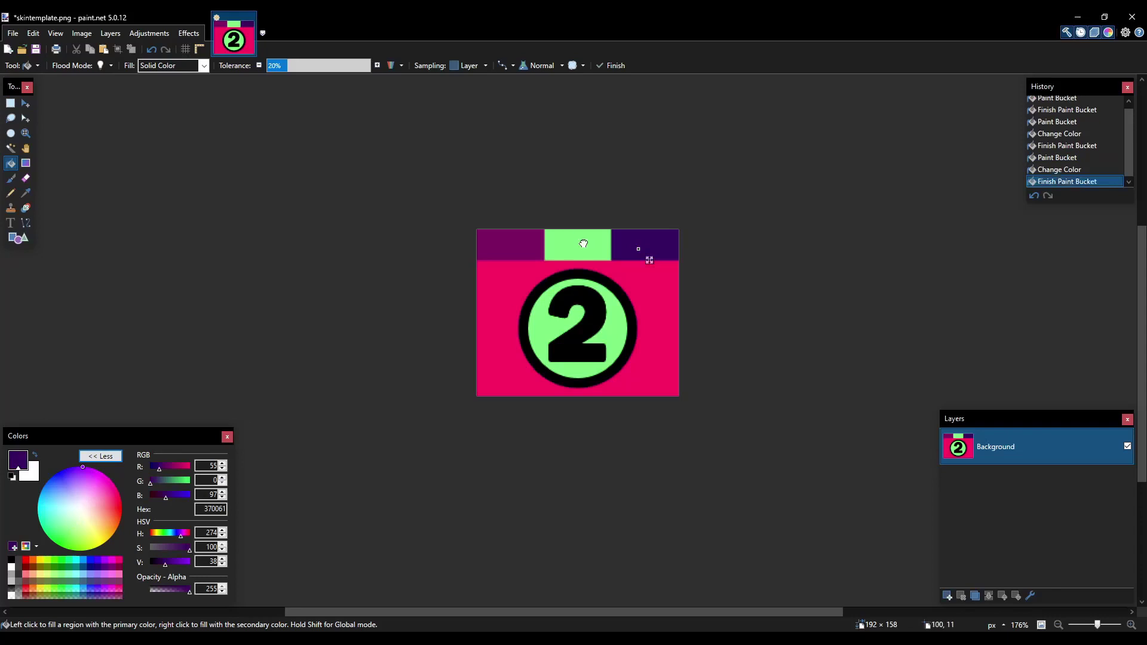
{"action": "key", "text": "x"}
{"action": "left_click", "coordinate": [616, 314]}
{"action": "left_click", "coordinate": [14, 33]}
{"action": "left_click", "coordinate": [30, 110]}
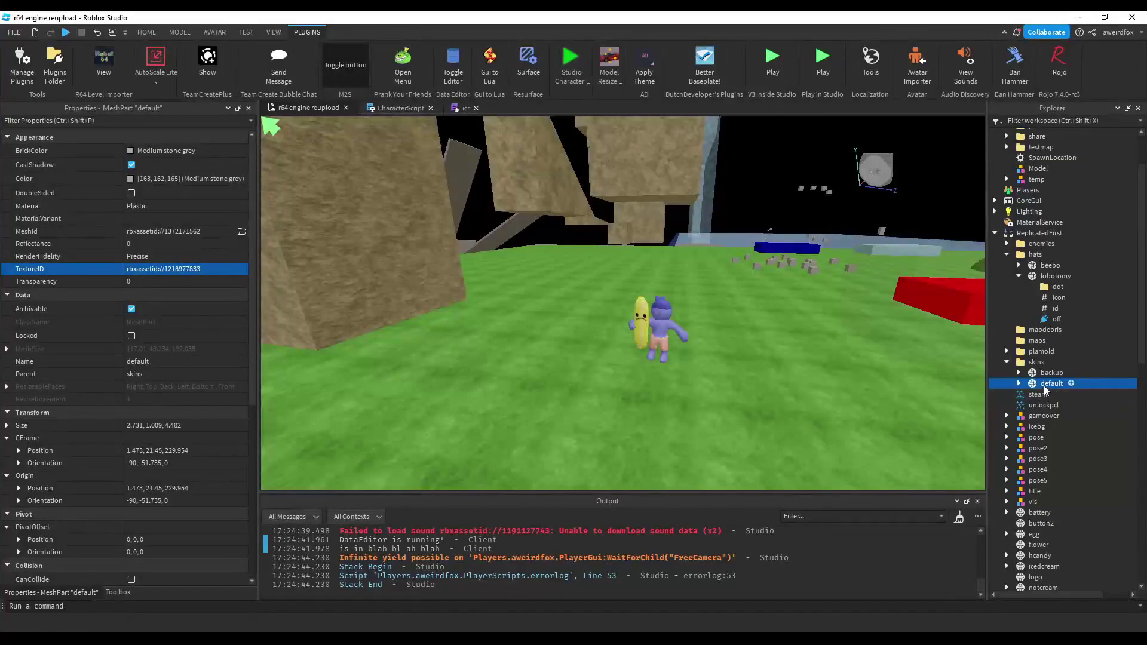
In Roblox Studio, duplicate the default skin in the skins folder and move the copy into the stinky workspace.
{"action": "key", "text": "ctrl+d"}
{"action": "left_click_drag", "start_coordinate": [1046, 394], "coordinate": [1015, 135]}
{"action": "key", "text": "f"}
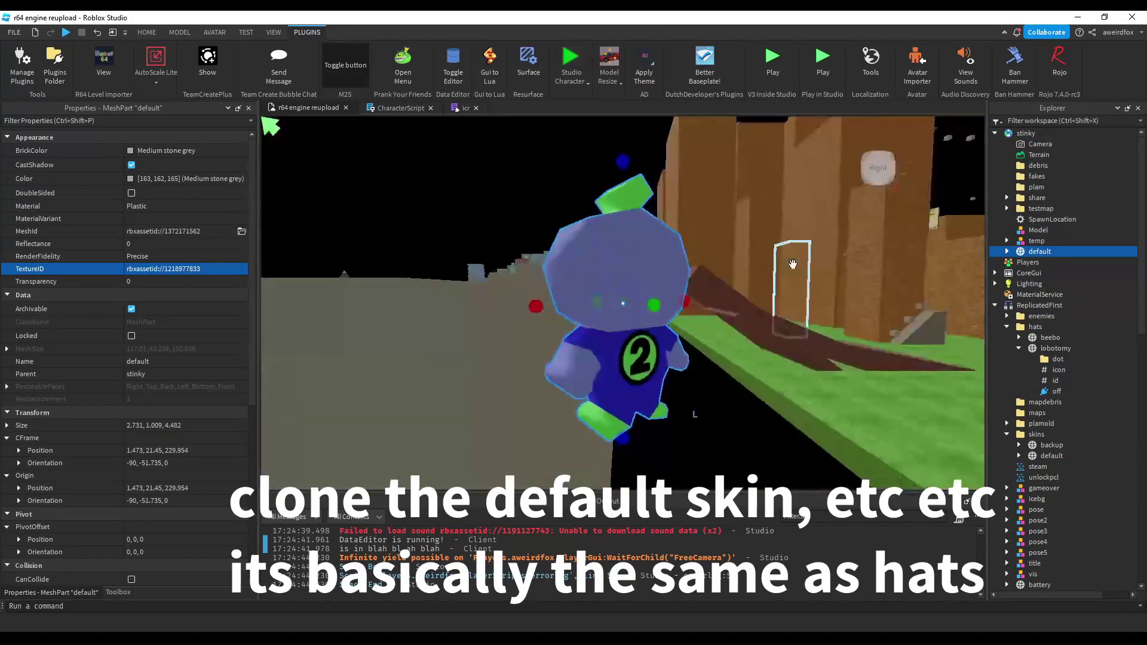
Rename the copied default skin as uhidk.
{"action": "left_click", "coordinate": [150, 120]}
{"action": "type", "text": "na"}
{"action": "left_click", "coordinate": [150, 162]}
{"action": "type", "text": "uhidk"}
{"action": "key", "text": "Return"}
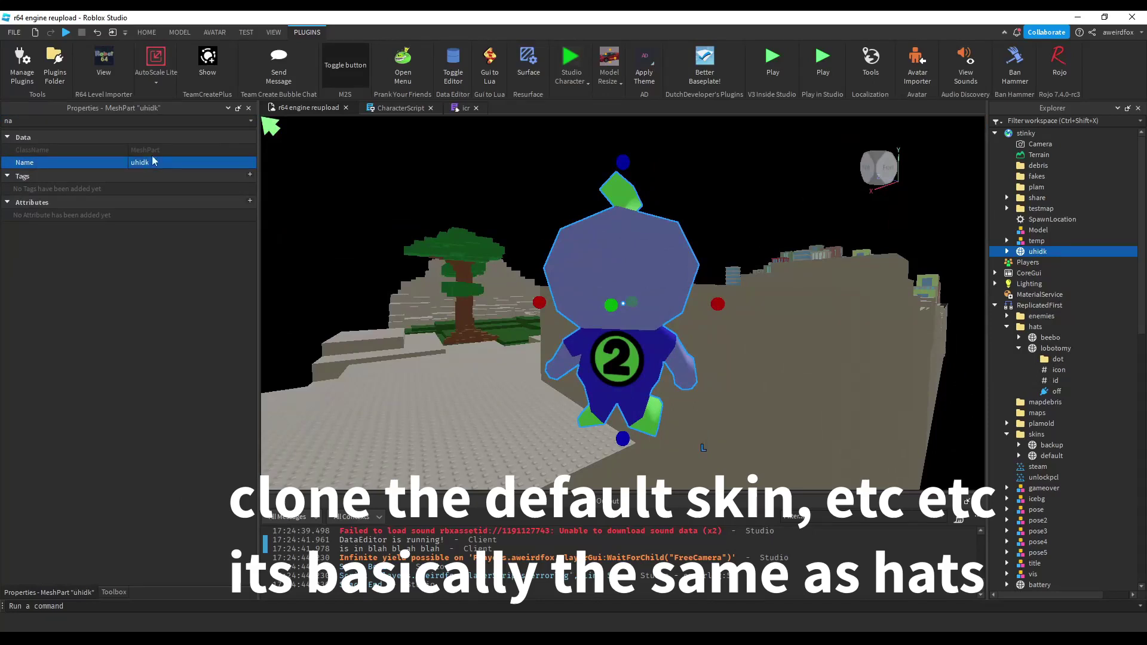
Select the uhidk skin's dot value, clear the property filter, and look up the template's middle color FFFFFF in paint.net.
{"action": "left_click", "coordinate": [1007, 251]}
{"action": "left_click", "coordinate": [1045, 262]}
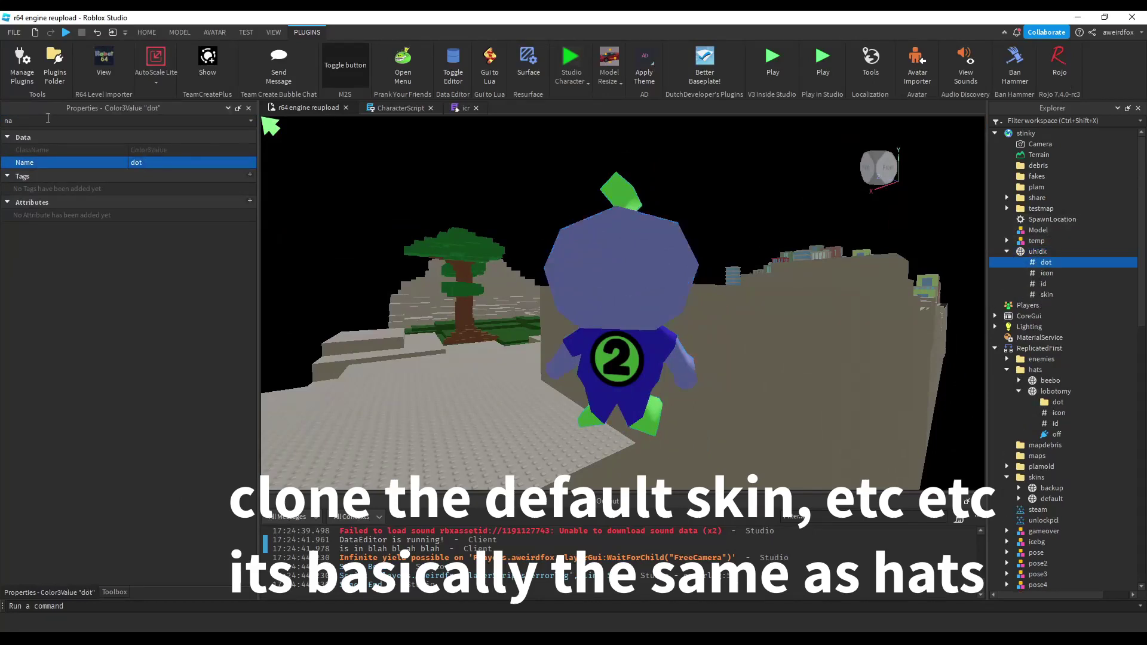
{"action": "key", "text": "BackSpace"}
{"action": "key", "text": "BackSpace"}
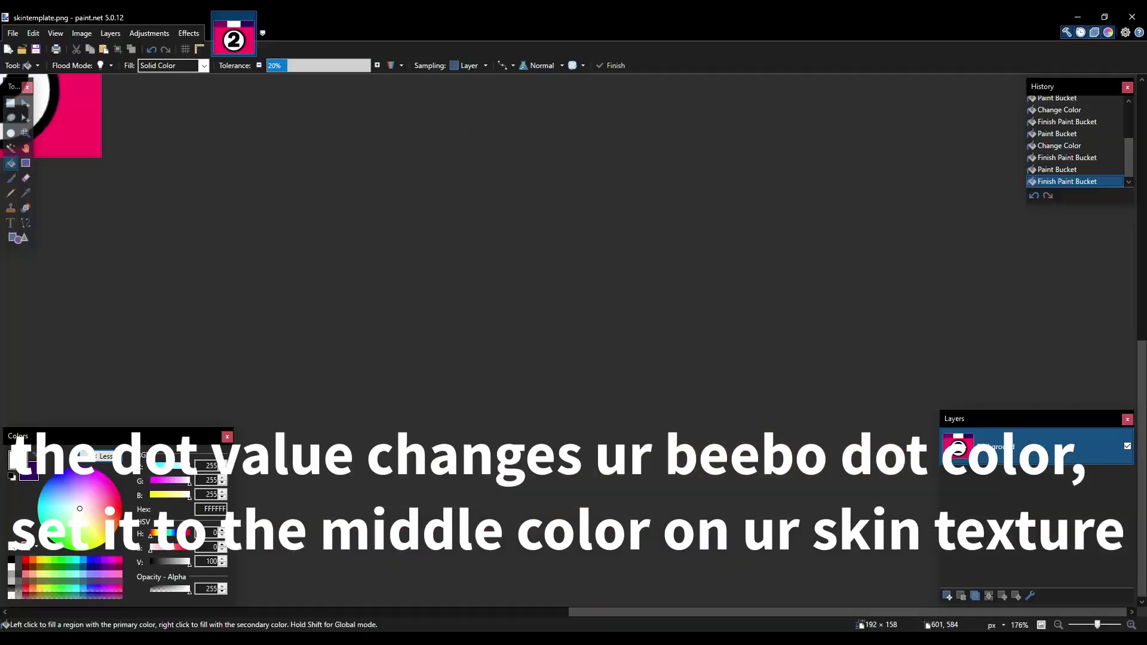
{"action": "left_click_drag", "start_coordinate": [601, 613], "coordinate": [419, 595]}
{"action": "scroll", "coordinate": [419, 594], "scroll_direction": "up", "scroll_amount": 3}
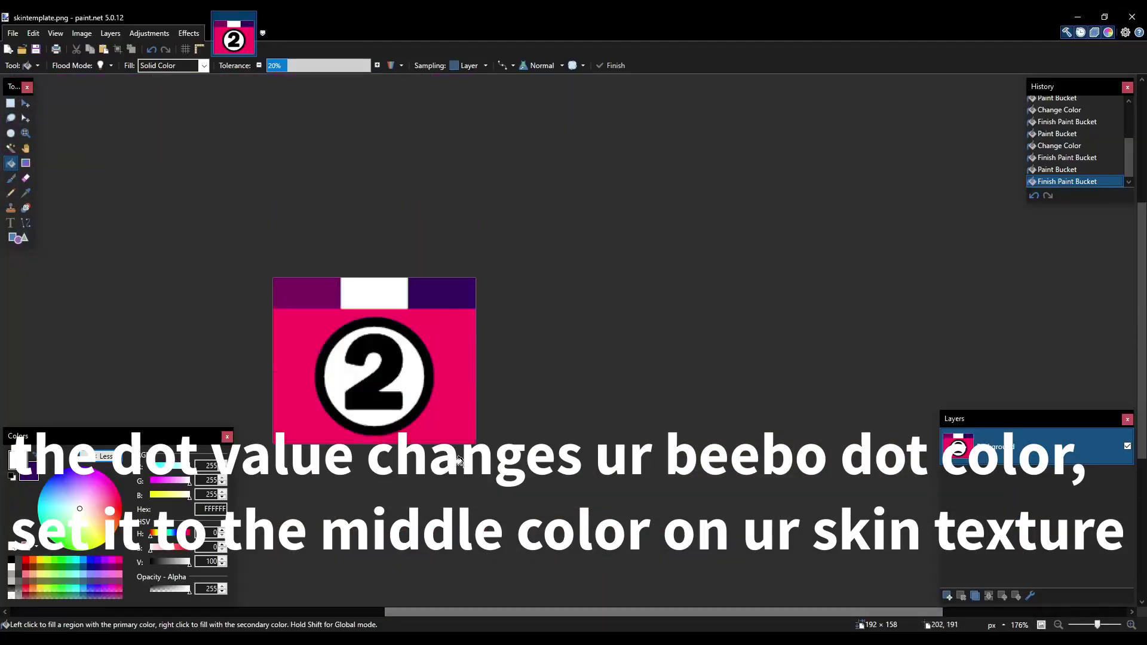
{"action": "left_click", "coordinate": [25, 193]}
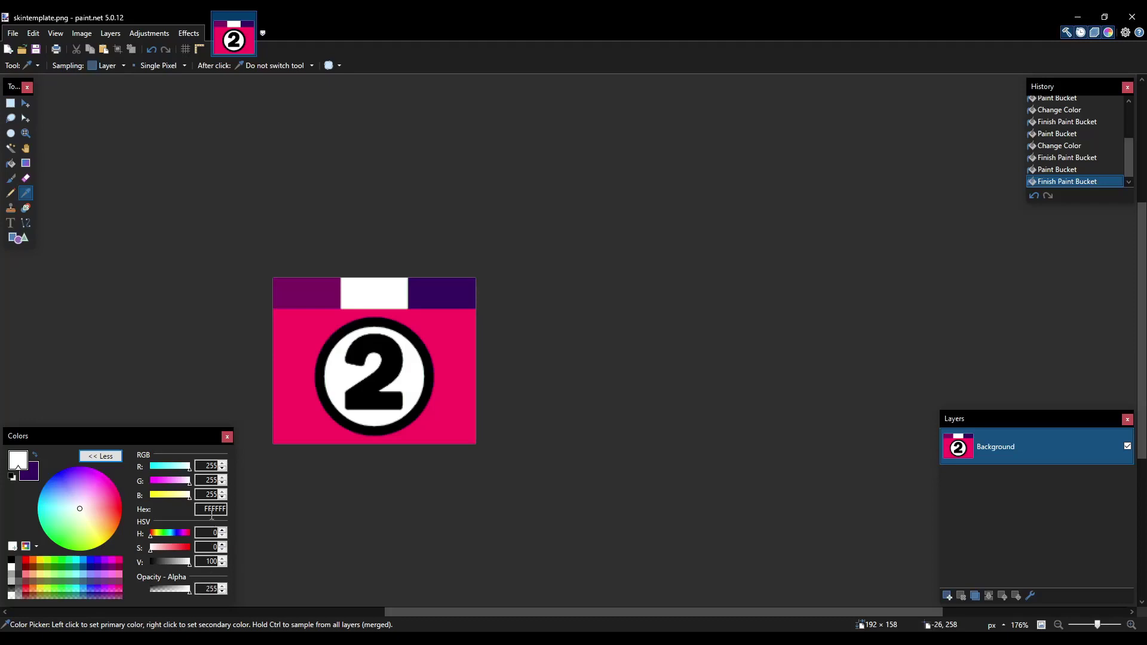
In Roblox Studio, set the uhidk skin's dot color value to 255, 255, 255.
{"action": "left_click", "coordinate": [589, 638]}
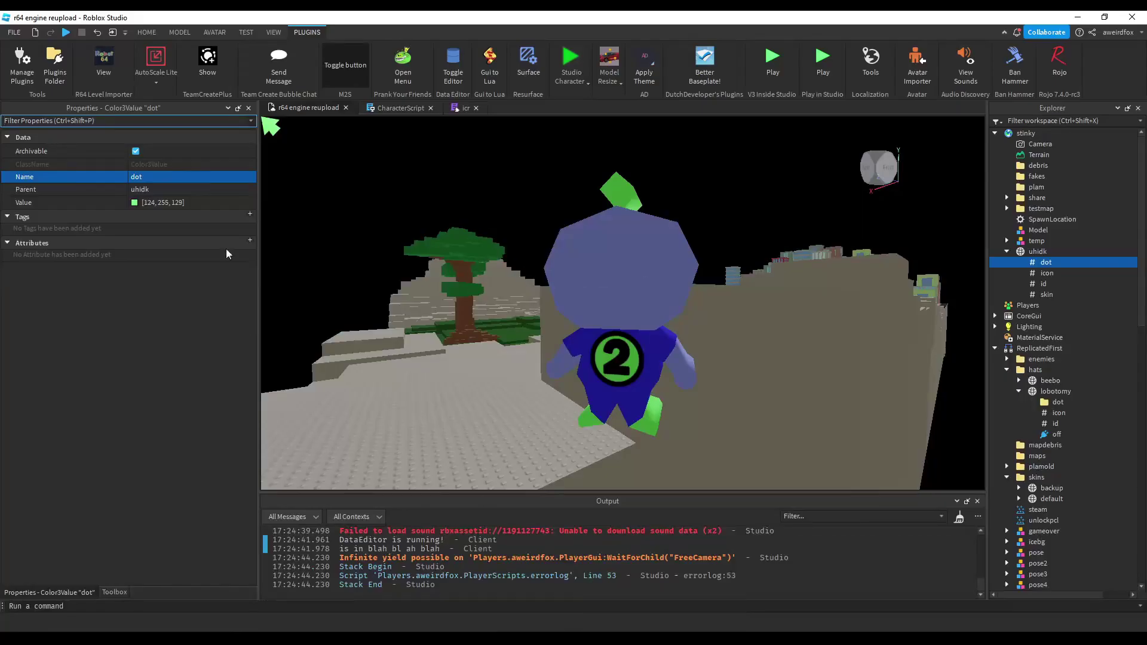
{"action": "left_click", "coordinate": [209, 202]}
{"action": "key", "text": "Return"}
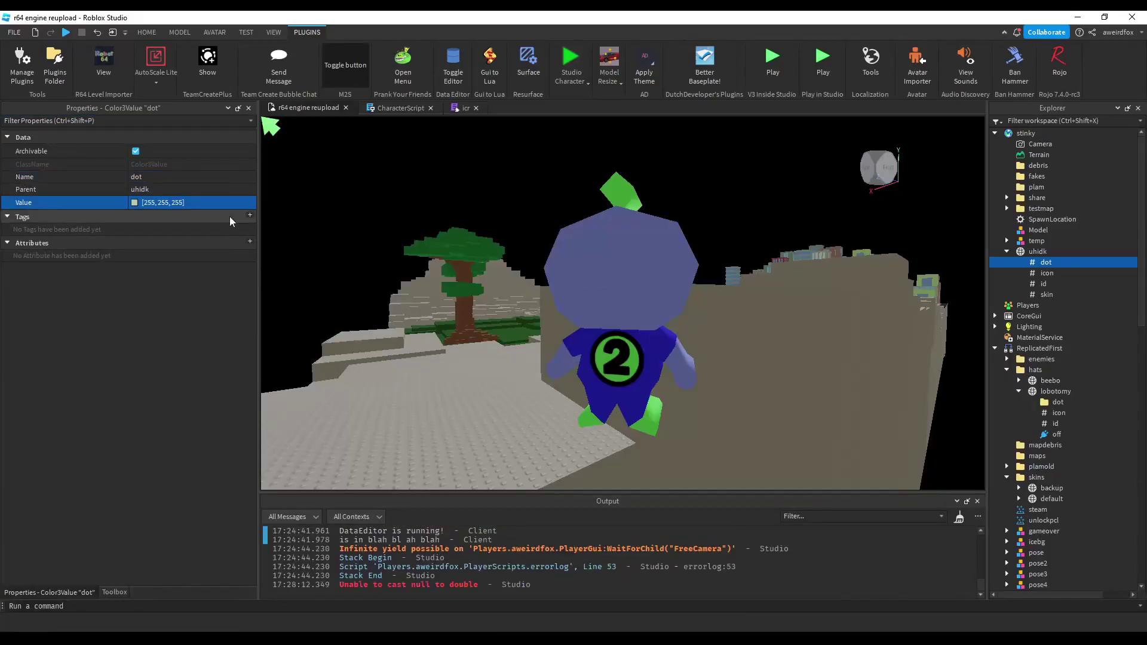
{"action": "scroll", "coordinate": [573, 307], "scroll_direction": "down", "scroll_amount": 2}
{"action": "scroll", "coordinate": [572, 307], "scroll_direction": "down", "scroll_amount": 3}
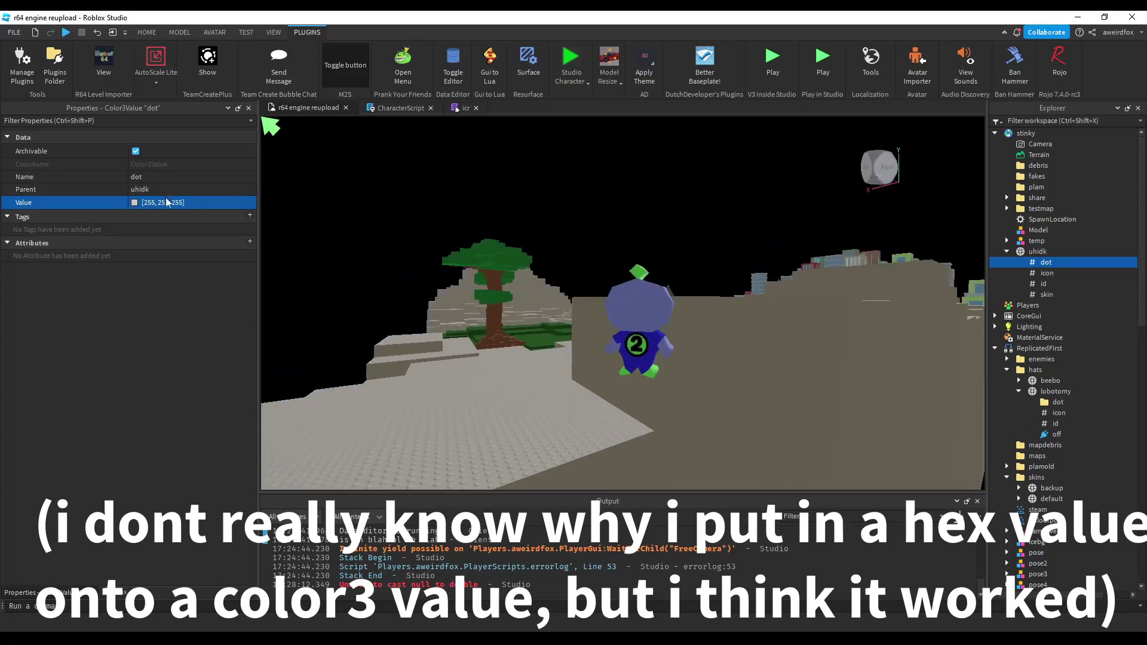
Select the uhidk skin's icon value and browse the toolbox images for a decal to use.
{"action": "left_click", "coordinate": [1046, 273]}
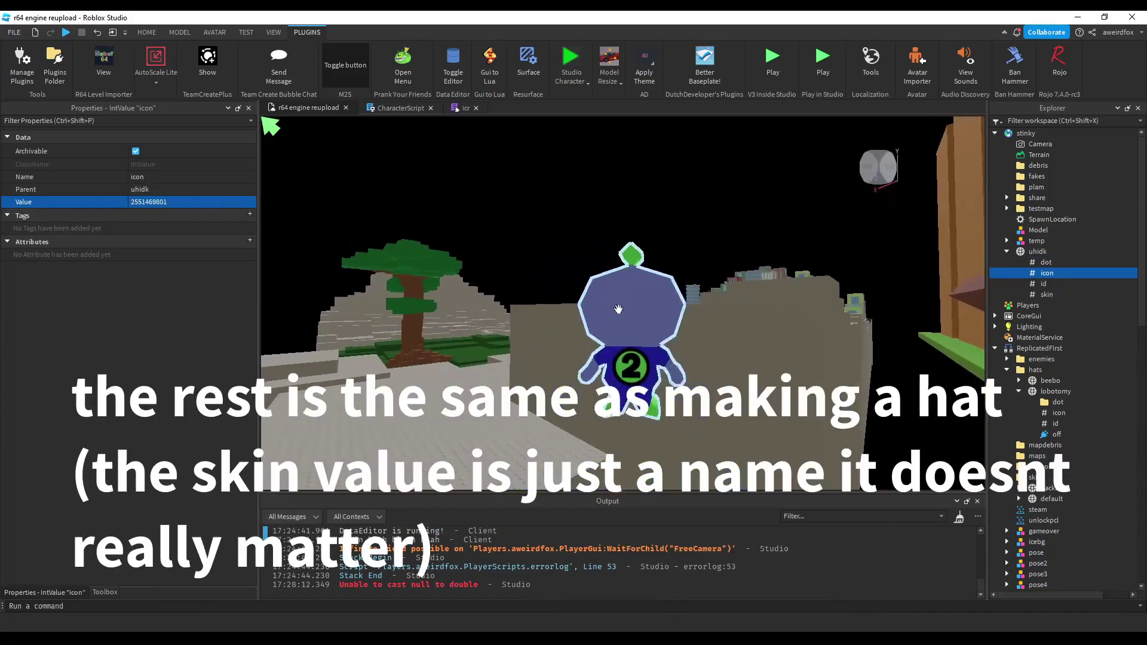
{"action": "left_click", "coordinate": [104, 593]}
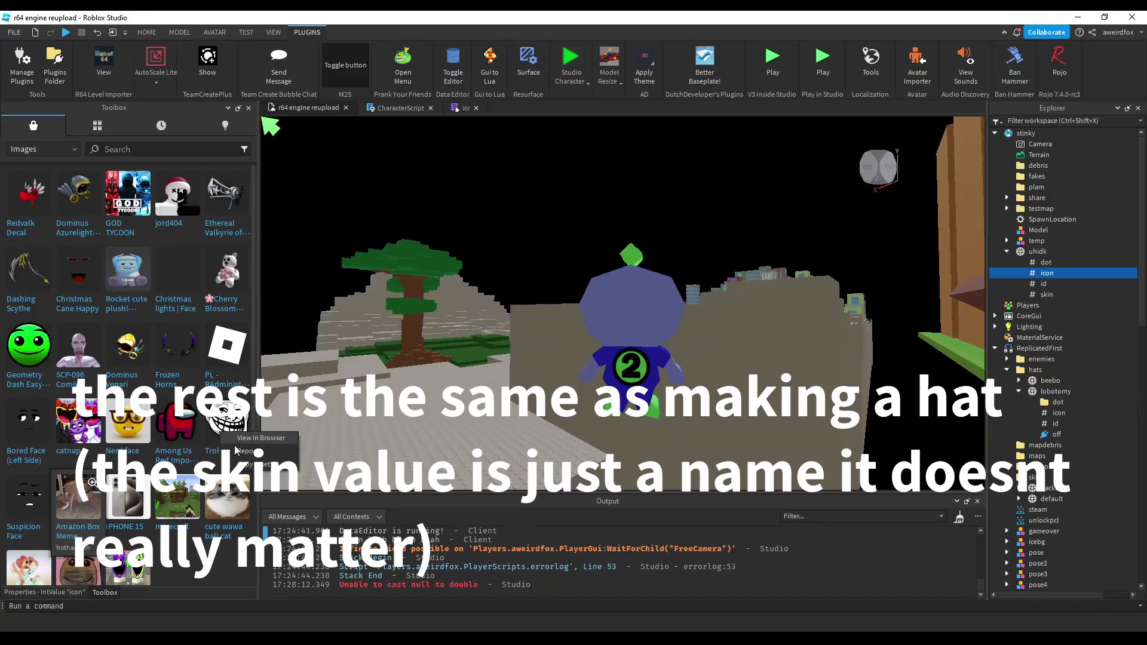
{"action": "left_click", "coordinate": [45, 592]}
Edit the id value inside the uhidk skin and set its skin value to Uh idk.
{"action": "left_click", "coordinate": [1047, 284]}
{"action": "left_click", "coordinate": [149, 202]}
{"action": "left_click", "coordinate": [1051, 295]}
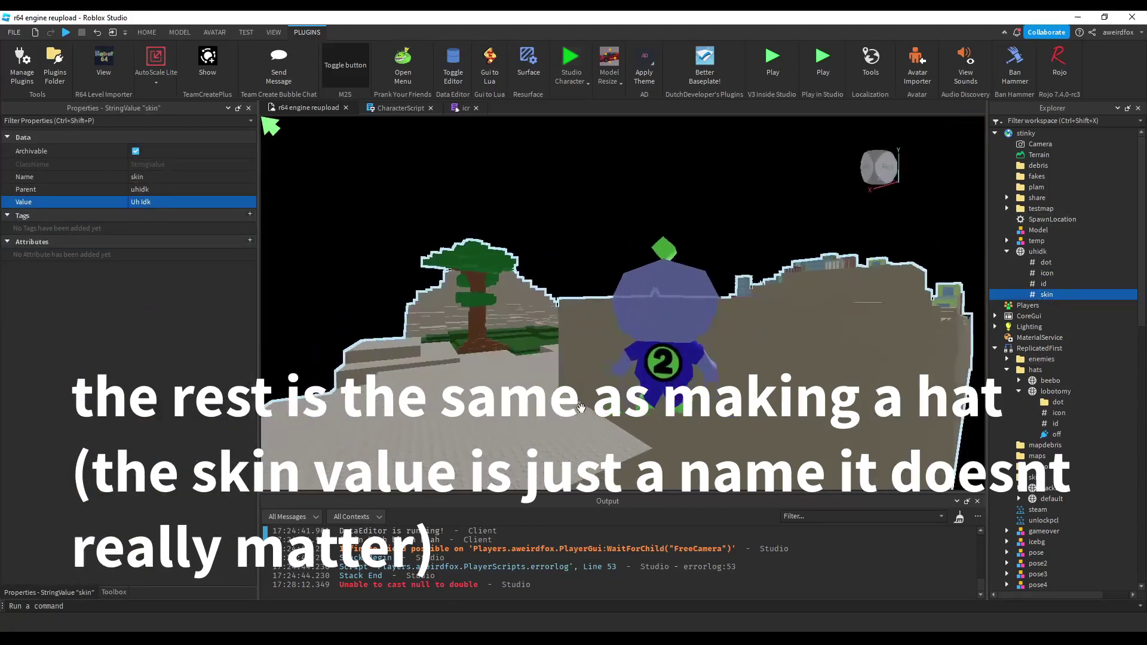
Upload skintemplate.png under the name skintemplate as the uhidk mesh's TextureID.
{"action": "left_click", "coordinate": [1038, 252]}
{"action": "left_click", "coordinate": [171, 269]}
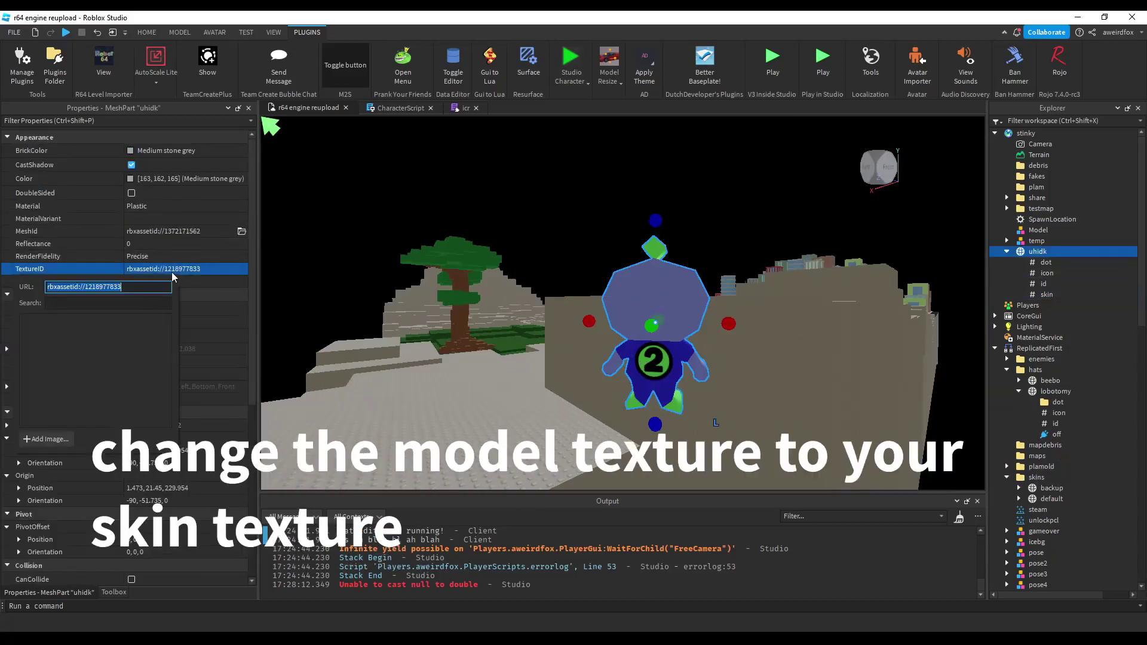
{"action": "left_click", "coordinate": [57, 441]}
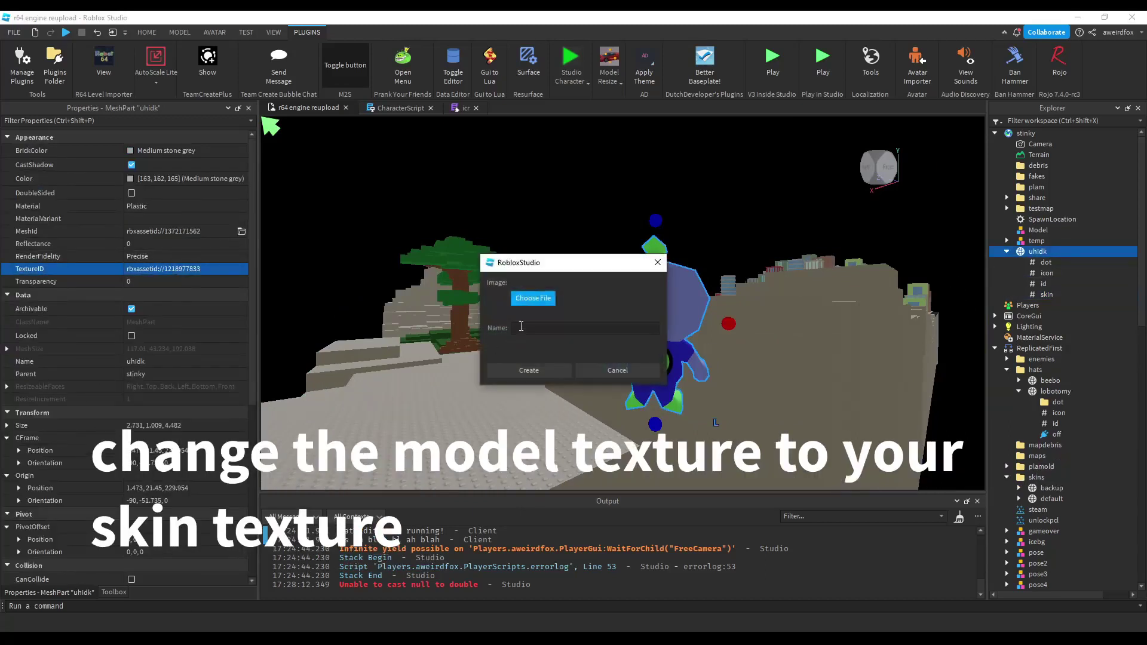
{"action": "left_click", "coordinate": [543, 372]}
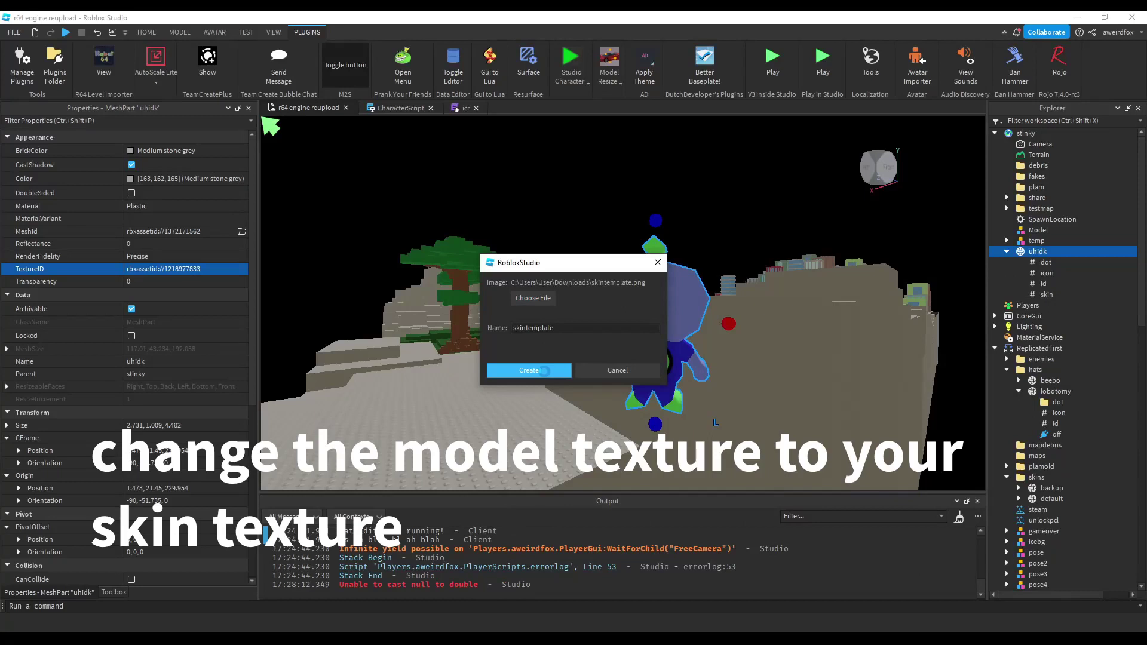
{"action": "right_click_drag", "start_coordinate": [746, 403], "coordinate": [746, 403]}
{"action": "left_click", "coordinate": [694, 182]}
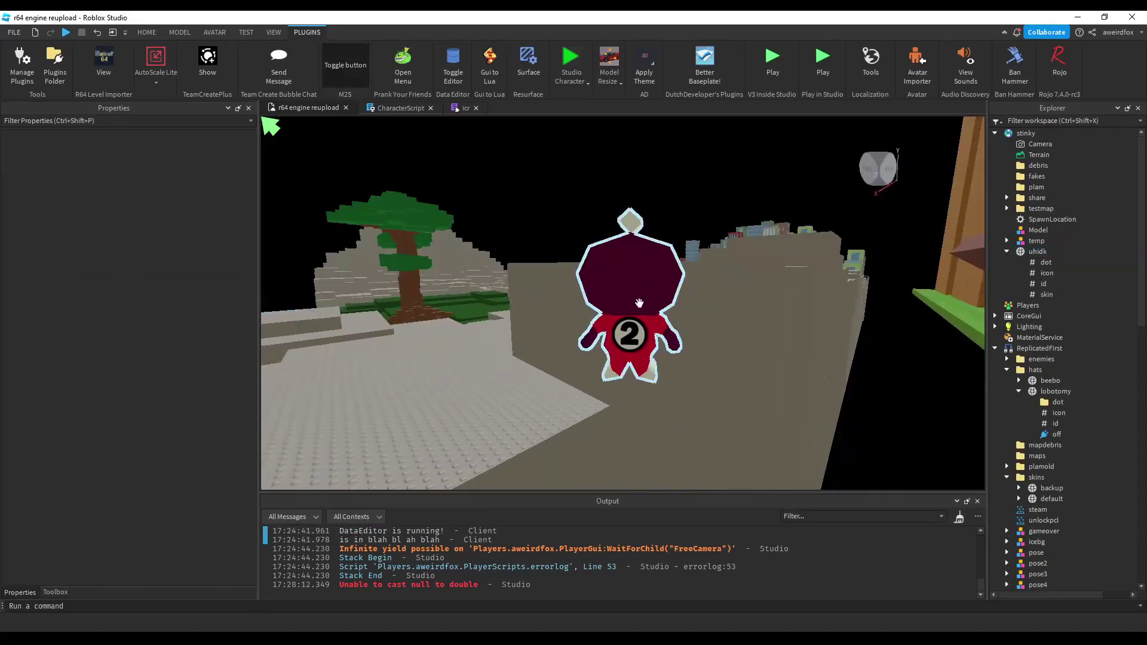
Move the uhidk skin into the hats folder under ReplicatedFirst.
{"action": "left_click", "coordinate": [638, 303]}
{"action": "left_click_drag", "start_coordinate": [1052, 321], "coordinate": [1037, 369]}
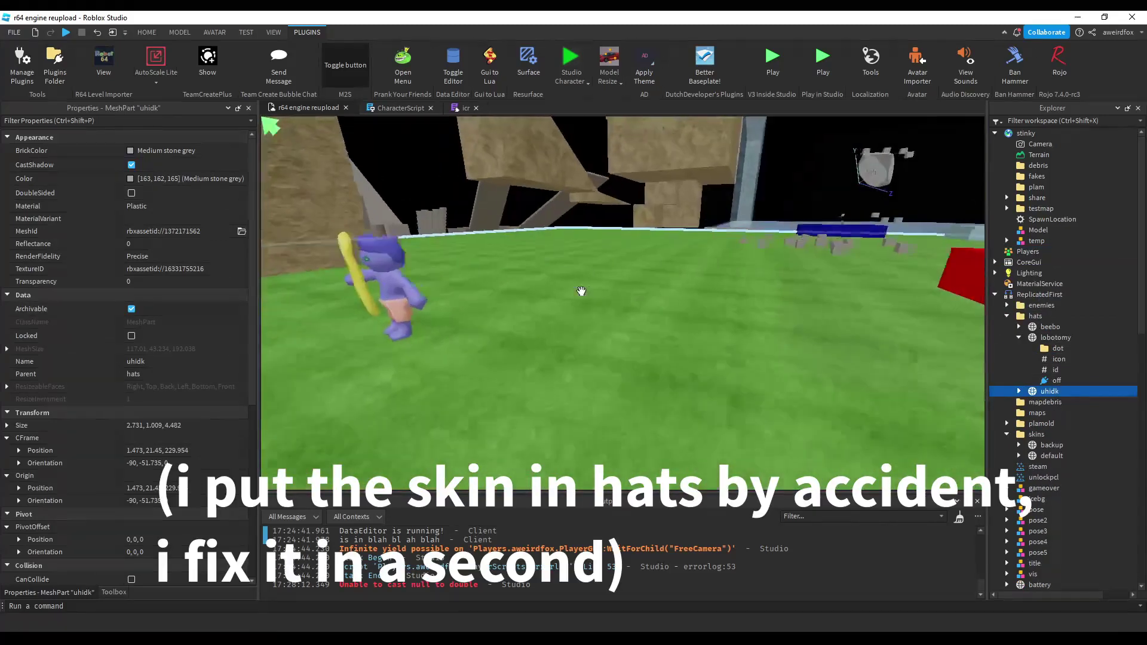
Duplicate the bob NPC, place the copy beside the original, and rename the copy jeff.
{"action": "left_click", "coordinate": [118, 60]}
{"action": "key", "text": "ctrl+d"}
{"action": "left_click_drag", "start_coordinate": [735, 298], "coordinate": [619, 302]}
{"action": "scroll", "coordinate": [1052, 478], "scroll_direction": "down", "scroll_amount": 4}
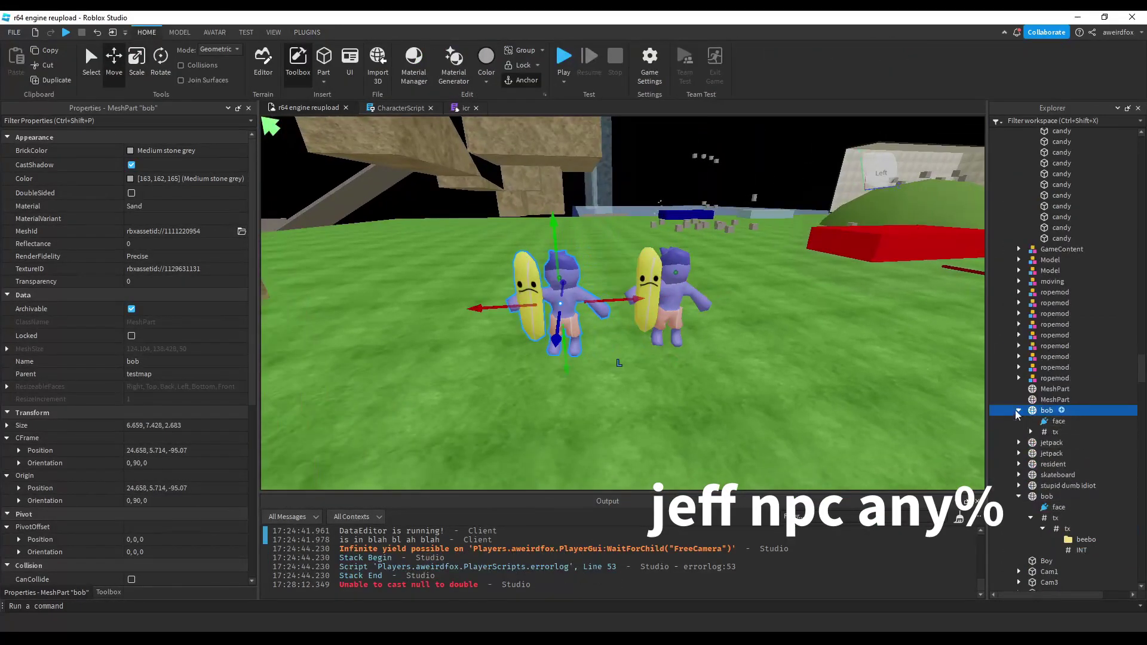
{"action": "left_click", "coordinate": [149, 120]}
{"action": "type", "text": "na"}
{"action": "left_click", "coordinate": [146, 165]}
{"action": "type", "text": "jeff"}
Set the value of jeff's first tx dialogue line to "want a skin".
{"action": "left_click", "coordinate": [1030, 432]}
{"action": "left_click", "coordinate": [1055, 432]}
{"action": "left_click", "coordinate": [36, 120]}
{"action": "key", "text": "BackSpace"}
{"action": "key", "text": "BackSpace"}
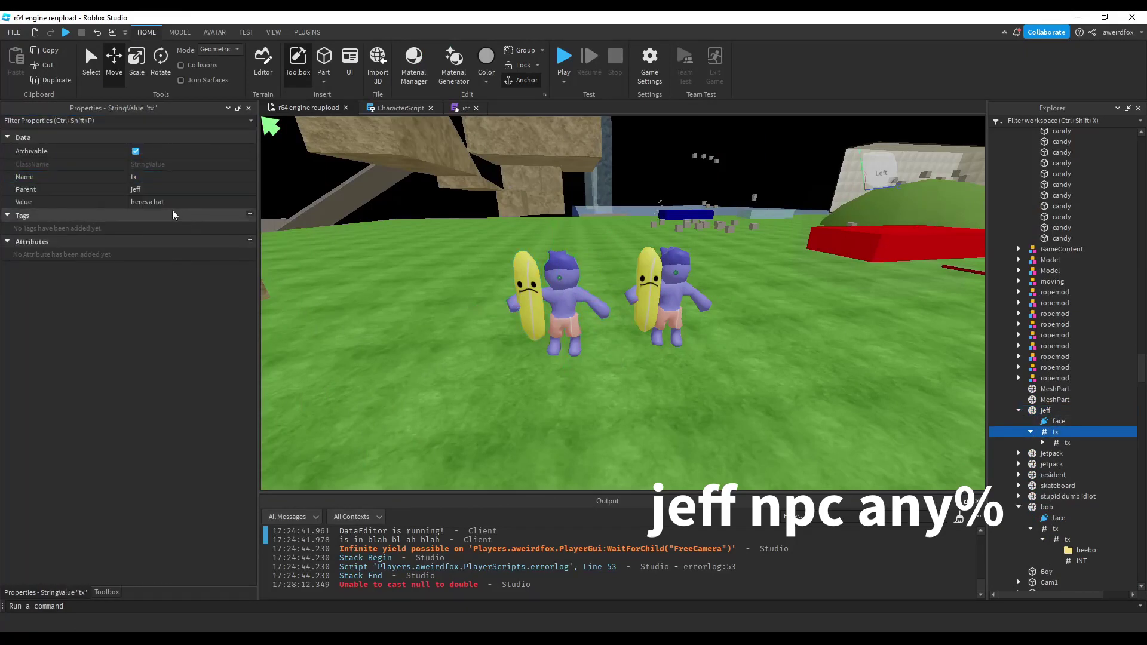
{"action": "left_click", "coordinate": [162, 202]}
{"action": "type", "text": "want a skin"}
{"action": "key", "text": "Return"}
Edit jeff's nested tx reply line and set the INT value inside it to 2.
{"action": "left_click", "coordinate": [1067, 442]}
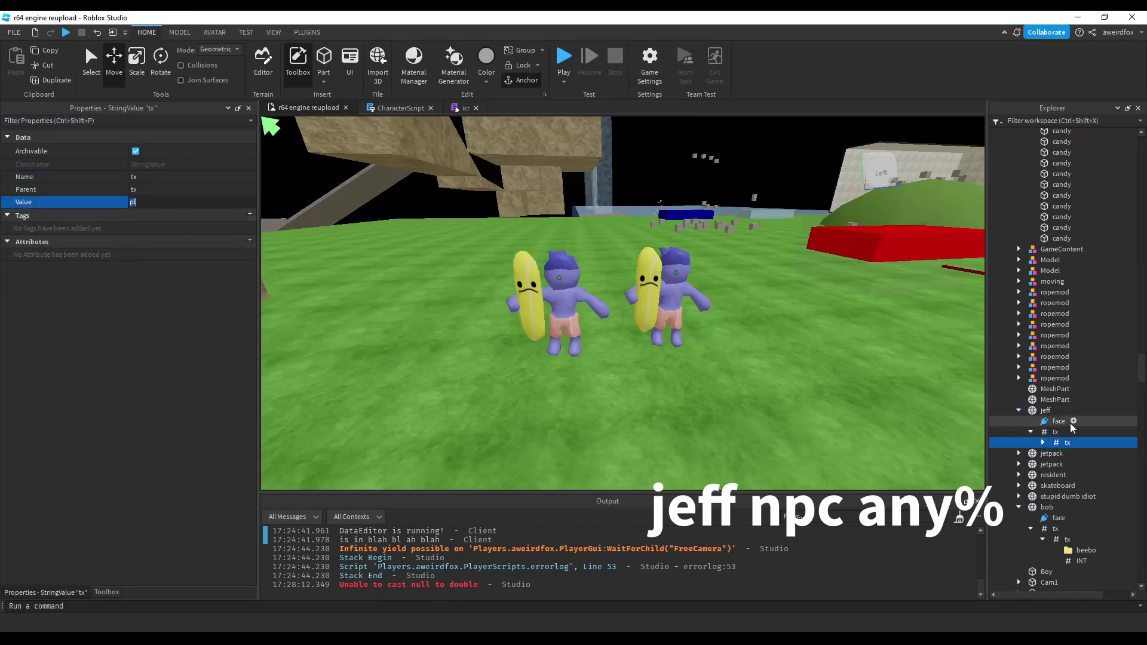
{"action": "left_click", "coordinate": [1042, 442]}
{"action": "left_click", "coordinate": [1073, 466]}
{"action": "left_click", "coordinate": [182, 202]}
{"action": "type", "text": "2"}
{"action": "key", "text": "Return"}
Find 'int' in CharacterScript and add an "elseif int.Value == 2 then" branch to the INT check in totext.
{"action": "left_click", "coordinate": [386, 107]}
{"action": "key", "text": "ctrl+f"}
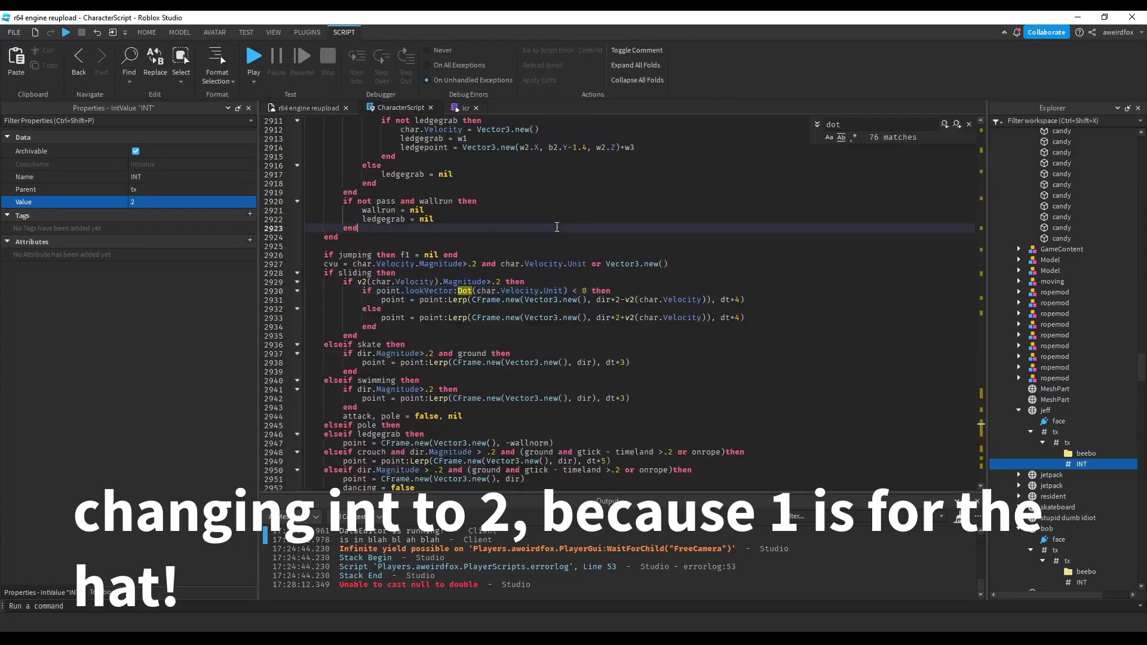
{"action": "type", "text": "'int'"}
{"action": "left_click_drag", "start_coordinate": [386, 352], "coordinate": [358, 371]}
{"action": "double_click", "coordinate": [379, 346]}
{"action": "type", "text": "els"}
{"action": "key", "text": "Escape"}
{"action": "key", "text": "ctrl+z"}
{"action": "double_click", "coordinate": [411, 337]}
{"action": "type", "text": "elseif int.Value == 2 then"}
{"action": "key", "text": "Return"}
Copy the lockhats[2] = true and savegame() lines into the new elseif branch for adapting to skins.
{"action": "left_click_drag", "start_coordinate": [429, 327], "coordinate": [305, 317]}
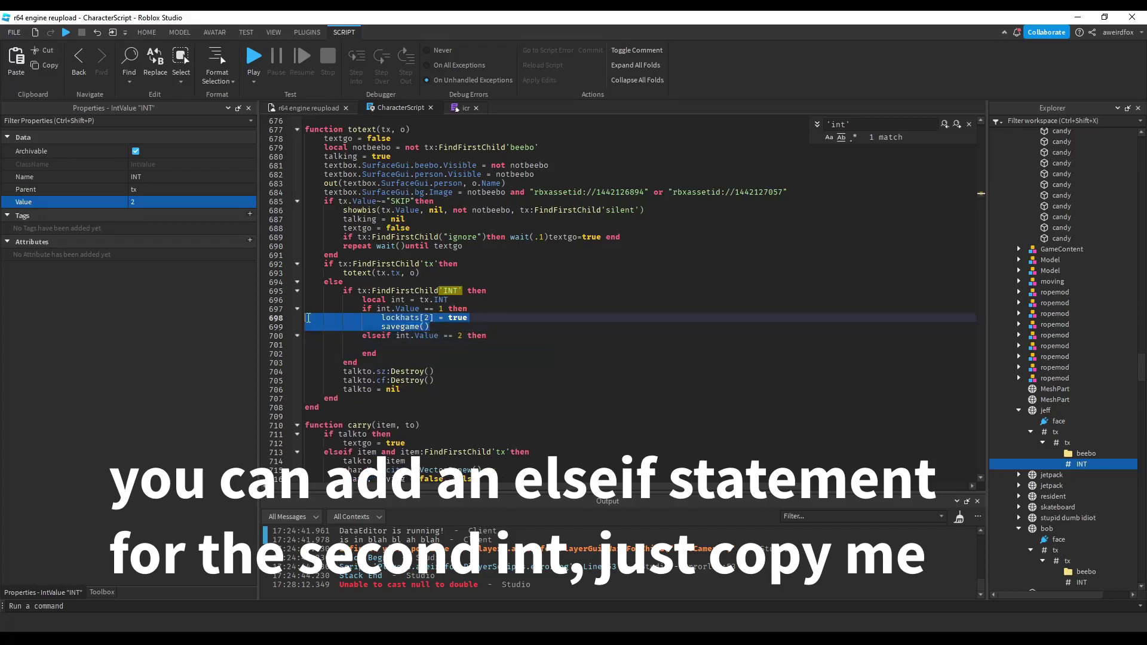
{"action": "key", "text": "ctrl+c"}
{"action": "left_click", "coordinate": [412, 344]}
{"action": "key", "text": "ctrl+v"}
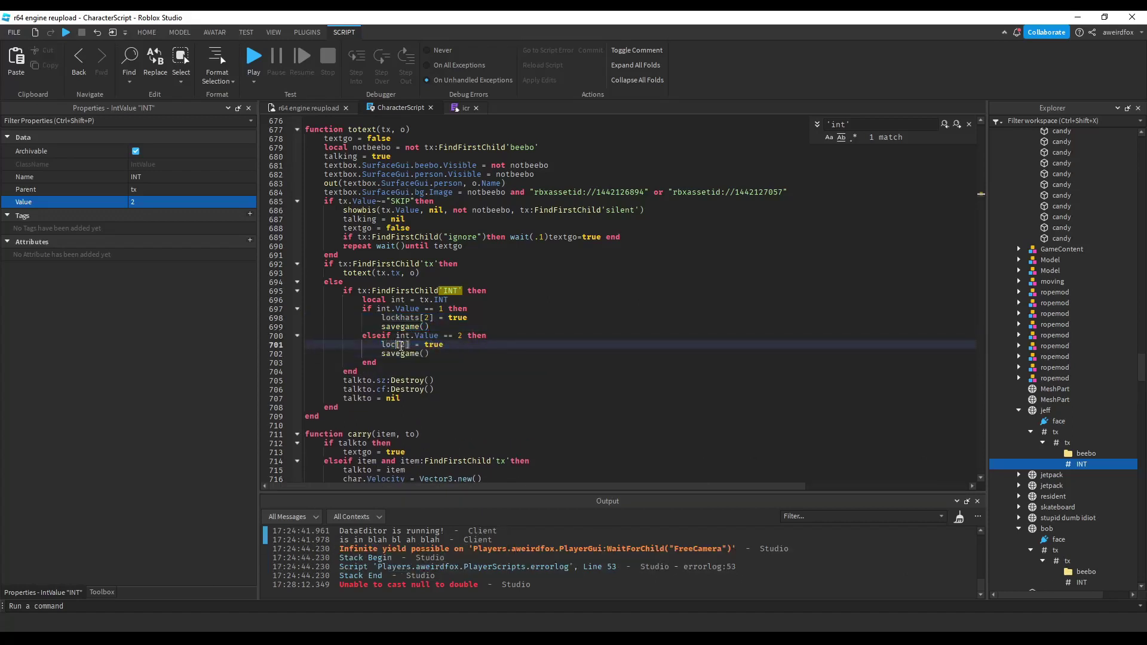
Move the uhidk skin from the hats folder into the skins folder under ReplicatedFirst.
{"action": "left_click", "coordinate": [304, 109]}
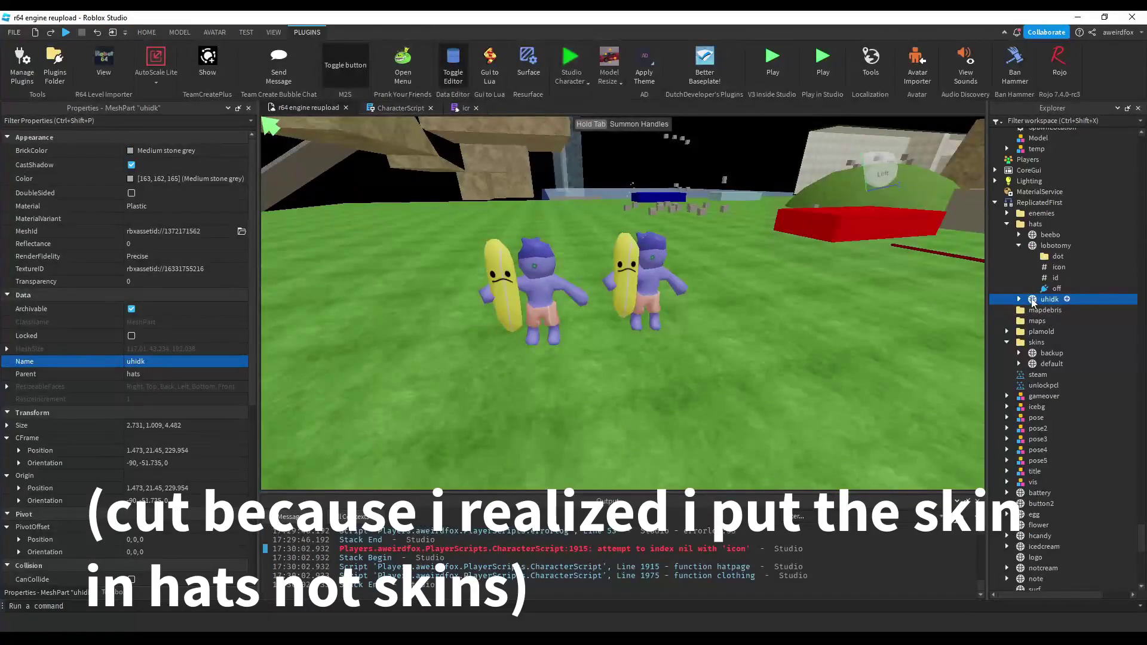
{"action": "left_click_drag", "start_coordinate": [1033, 301], "coordinate": [1039, 343]}
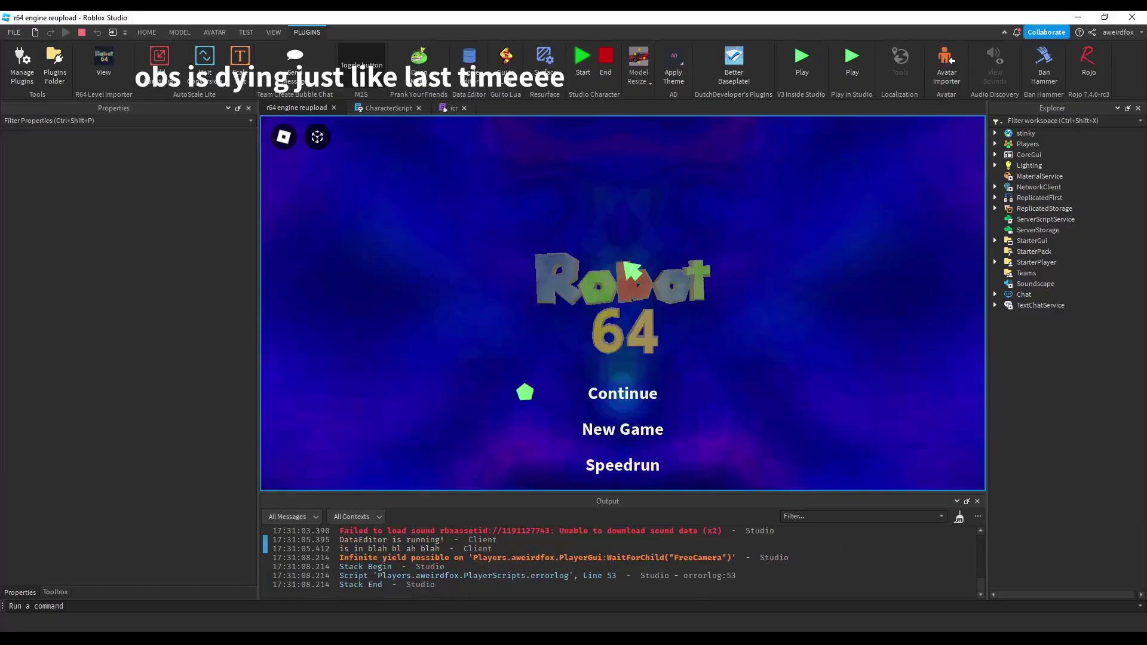
In the playtest, continue the game, run to the two surfboard NPCs, and talk through the dialogue to unlock the skin.
{"action": "key", "text": "space"}
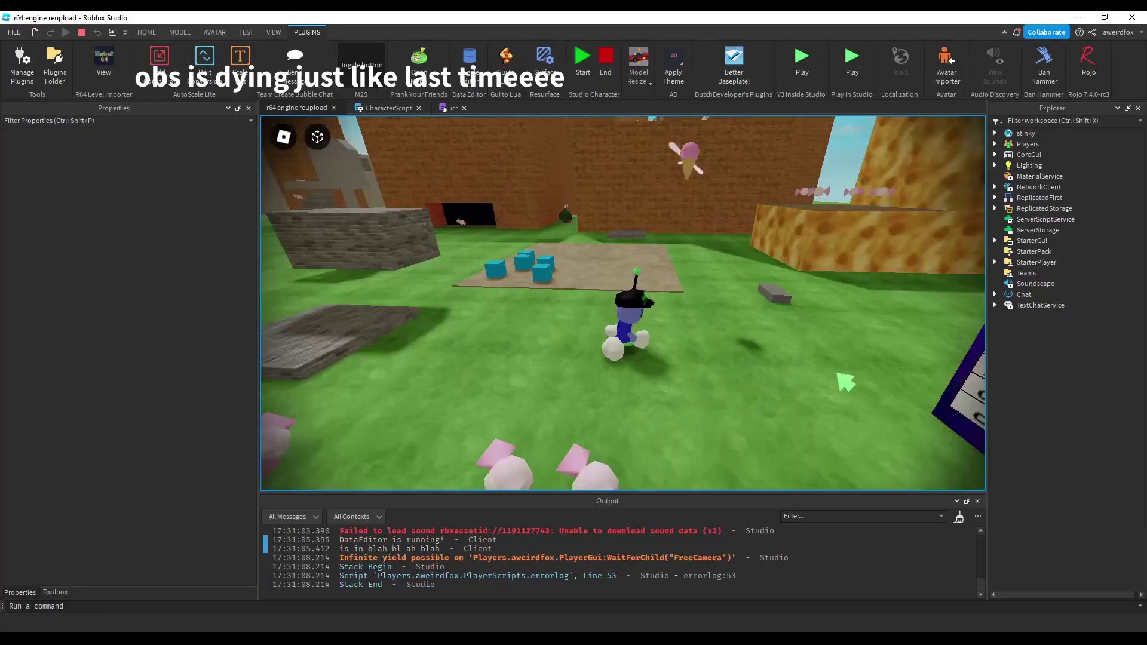
{"action": "key", "text": "w"}
{"action": "key", "text": "space"}
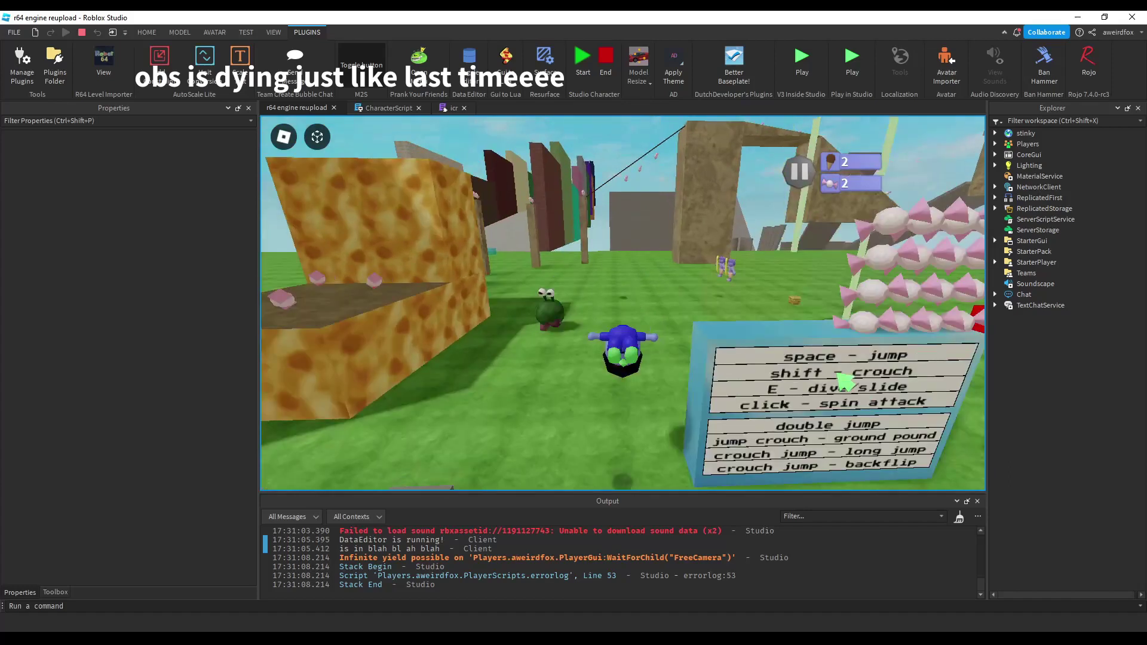
{"action": "key", "text": "w"}
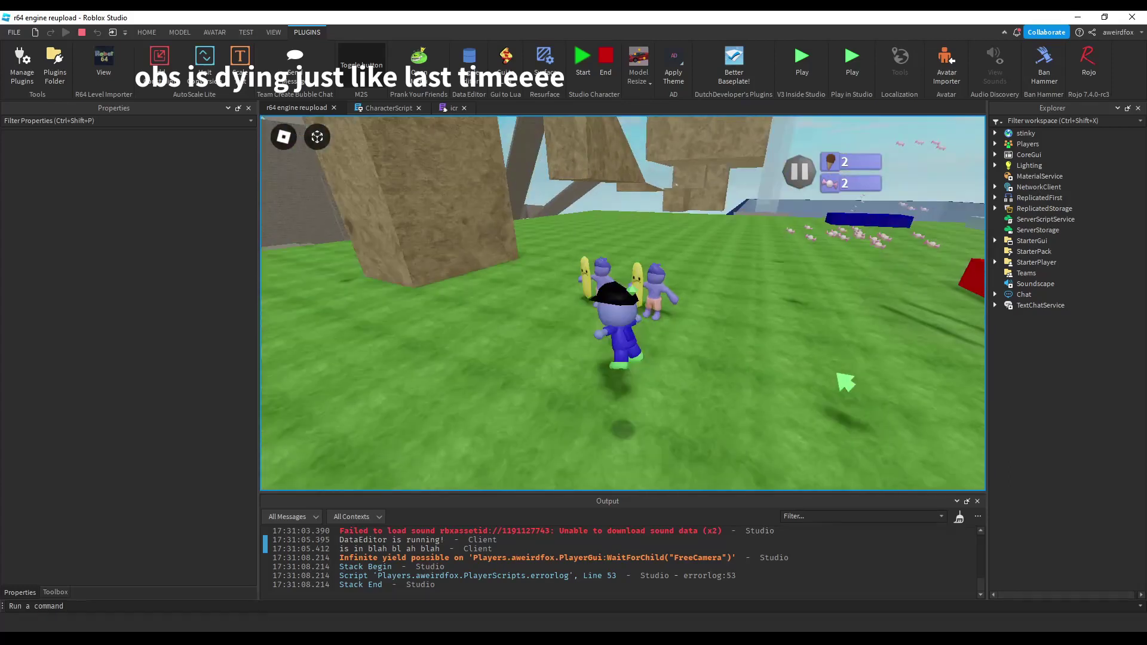
{"action": "key", "text": "w"}
{"action": "left_click", "coordinate": [838, 373]}
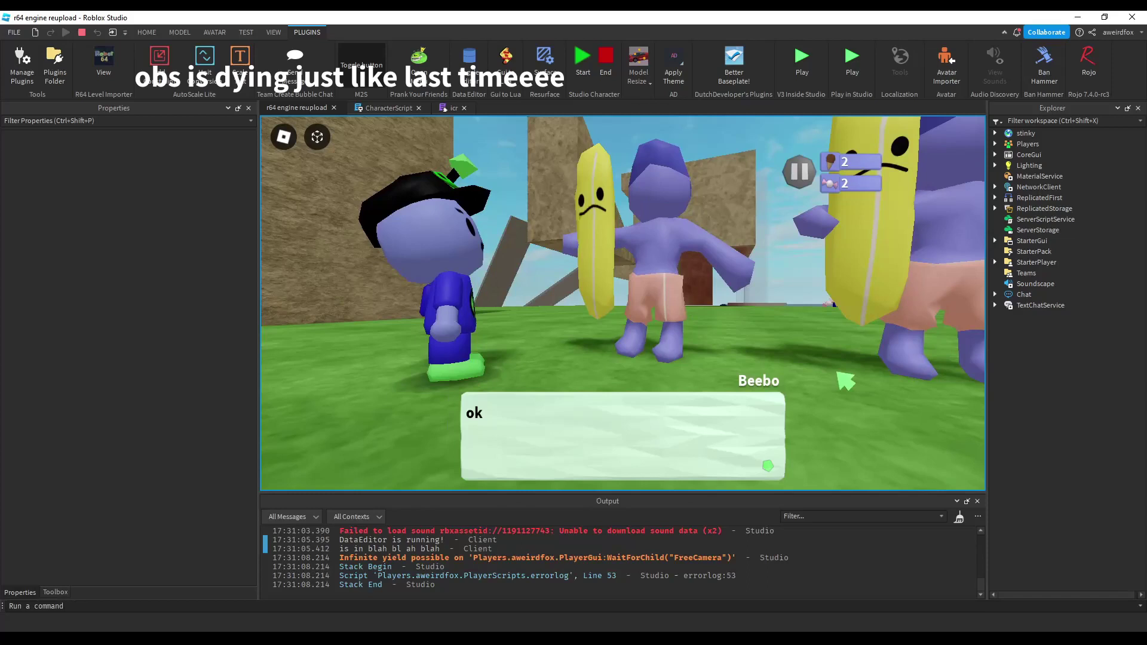
{"action": "left_click", "coordinate": [837, 373]}
Pause the playtest, equip the unlocked custom skin in Clothing, and resume the game.
{"action": "left_click", "coordinate": [794, 173]}
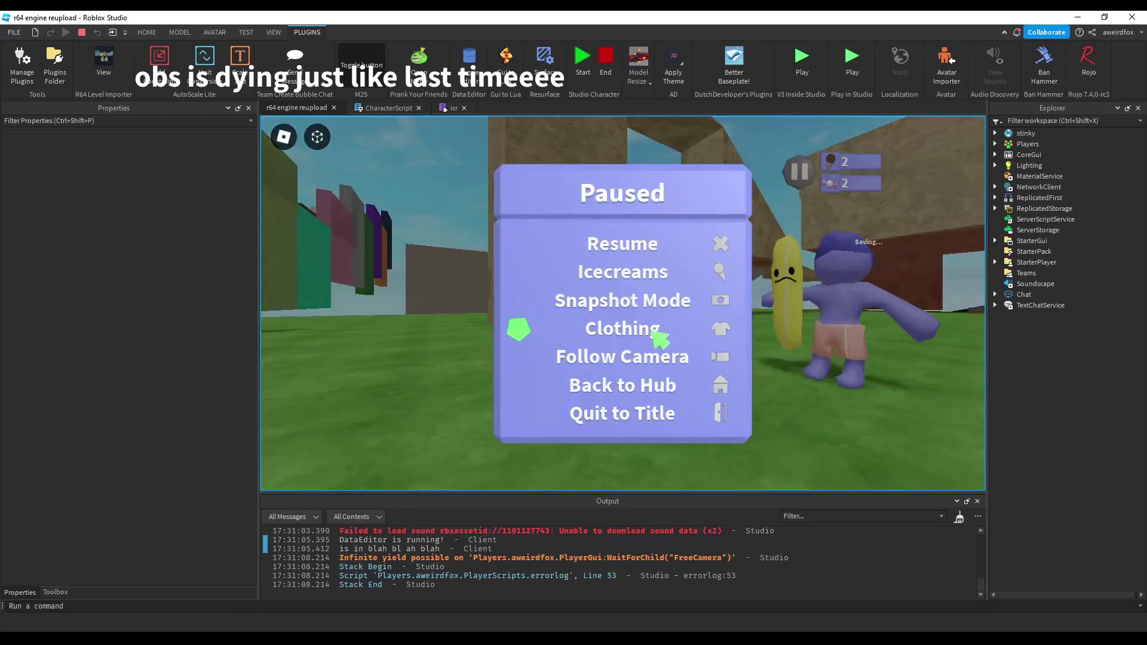
{"action": "left_click", "coordinate": [661, 339]}
{"action": "left_click", "coordinate": [663, 415]}
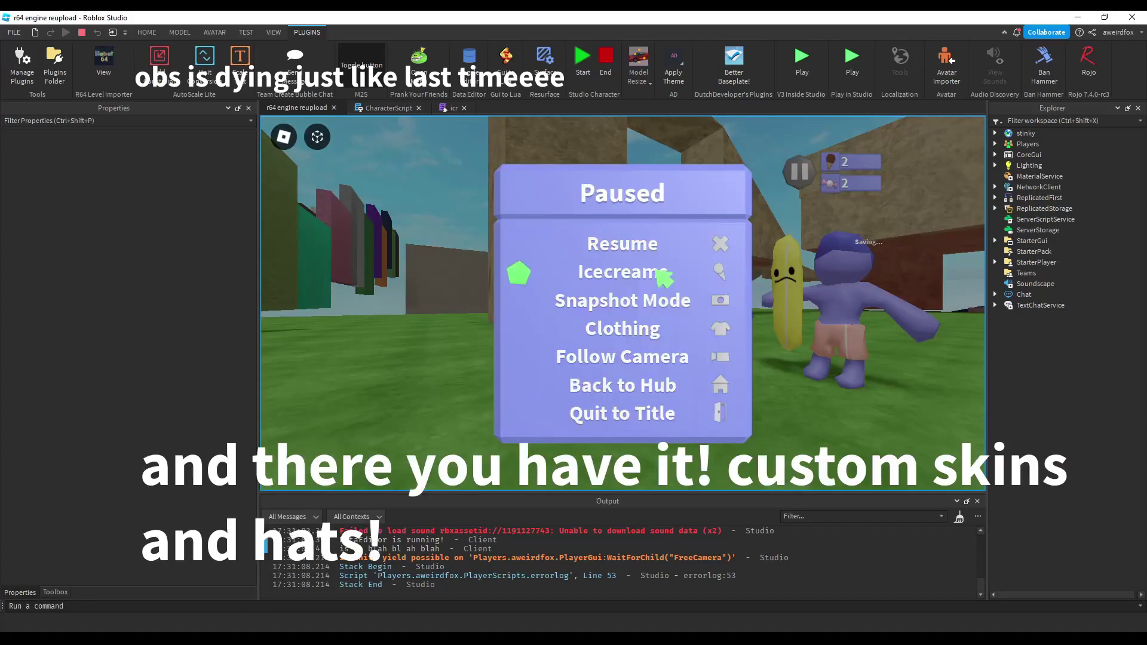
{"action": "left_click", "coordinate": [661, 250]}
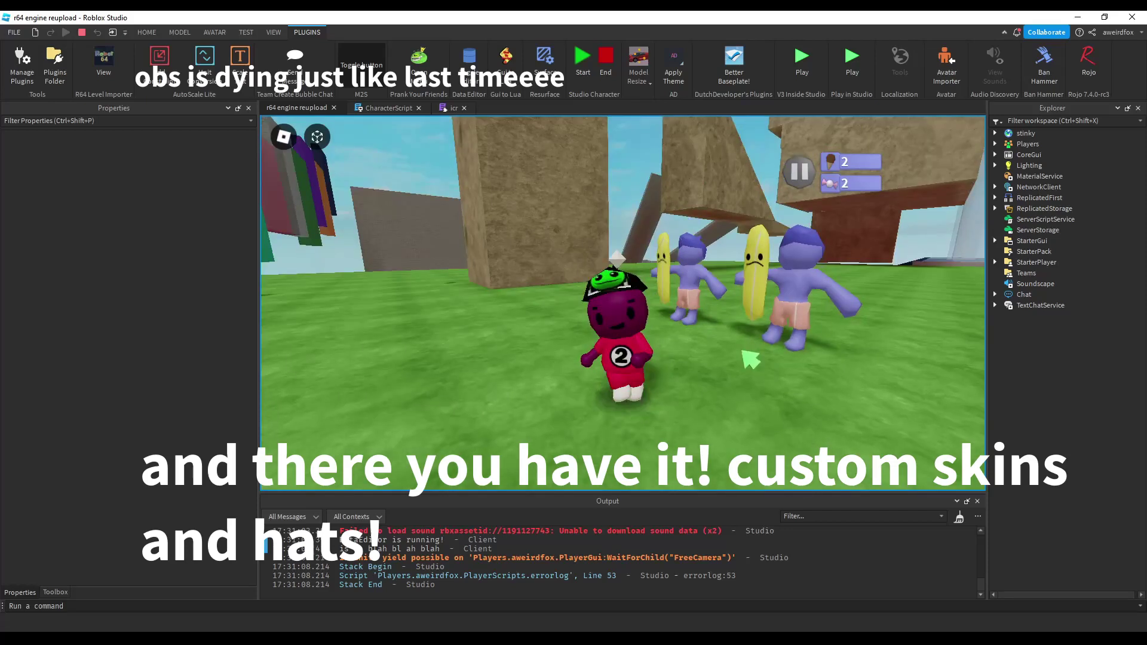